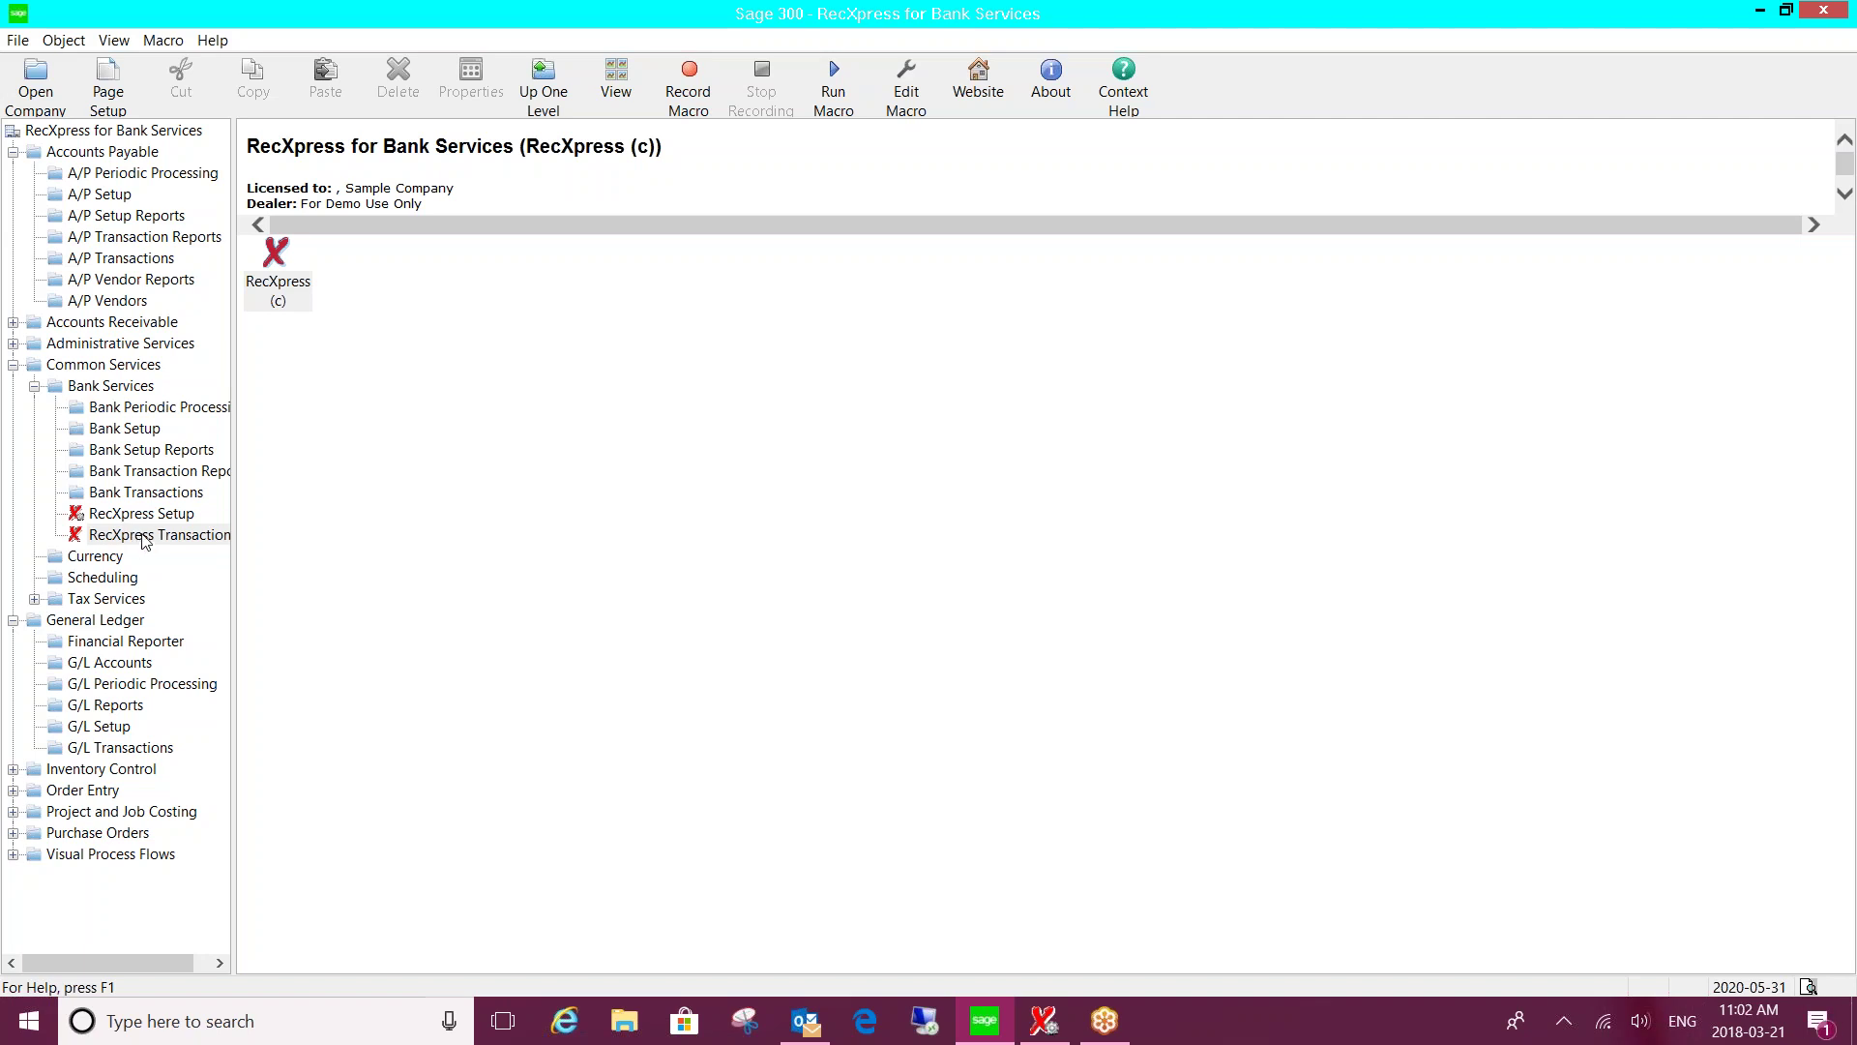
Select the RecXpress Transactions folder under Common Services > Bank Services.
click(145, 539)
Launch the RecXpress (c) reconciliation and list the bank codes CCB, FCBANK and PRBANK.
double_click(278, 270)
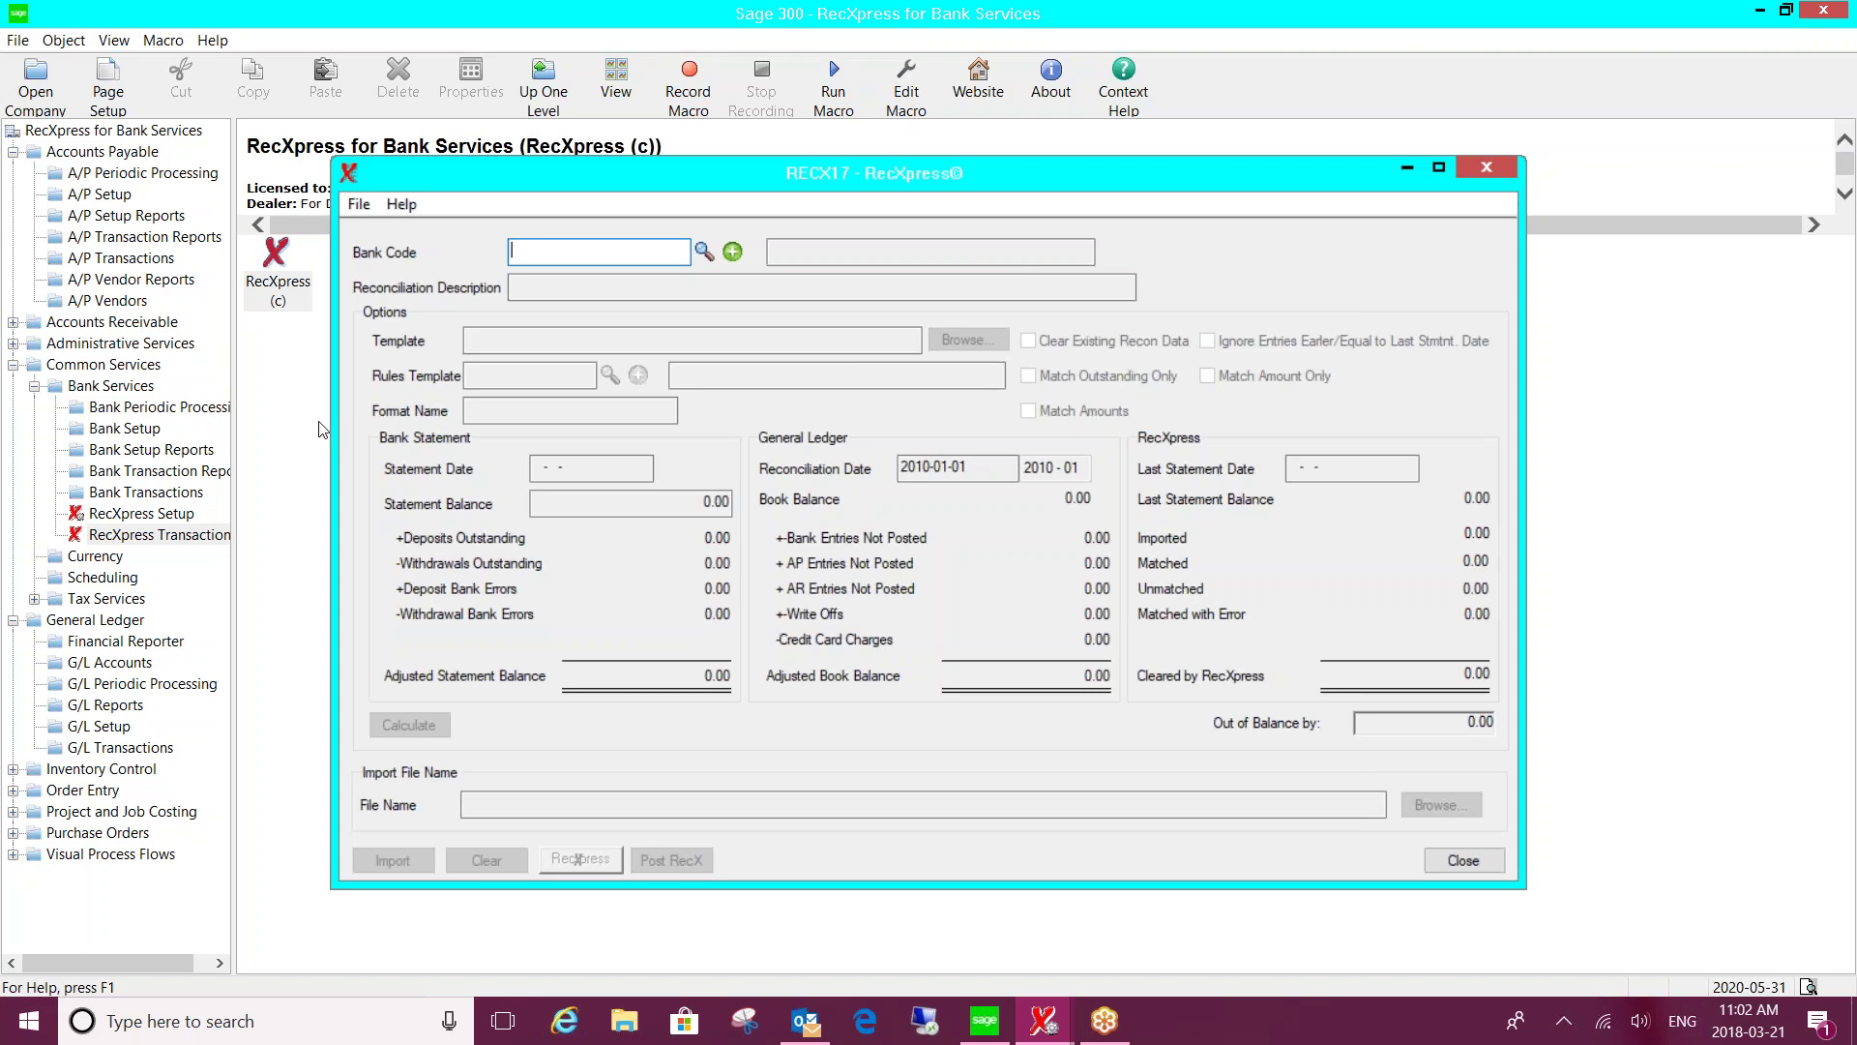
click(703, 252)
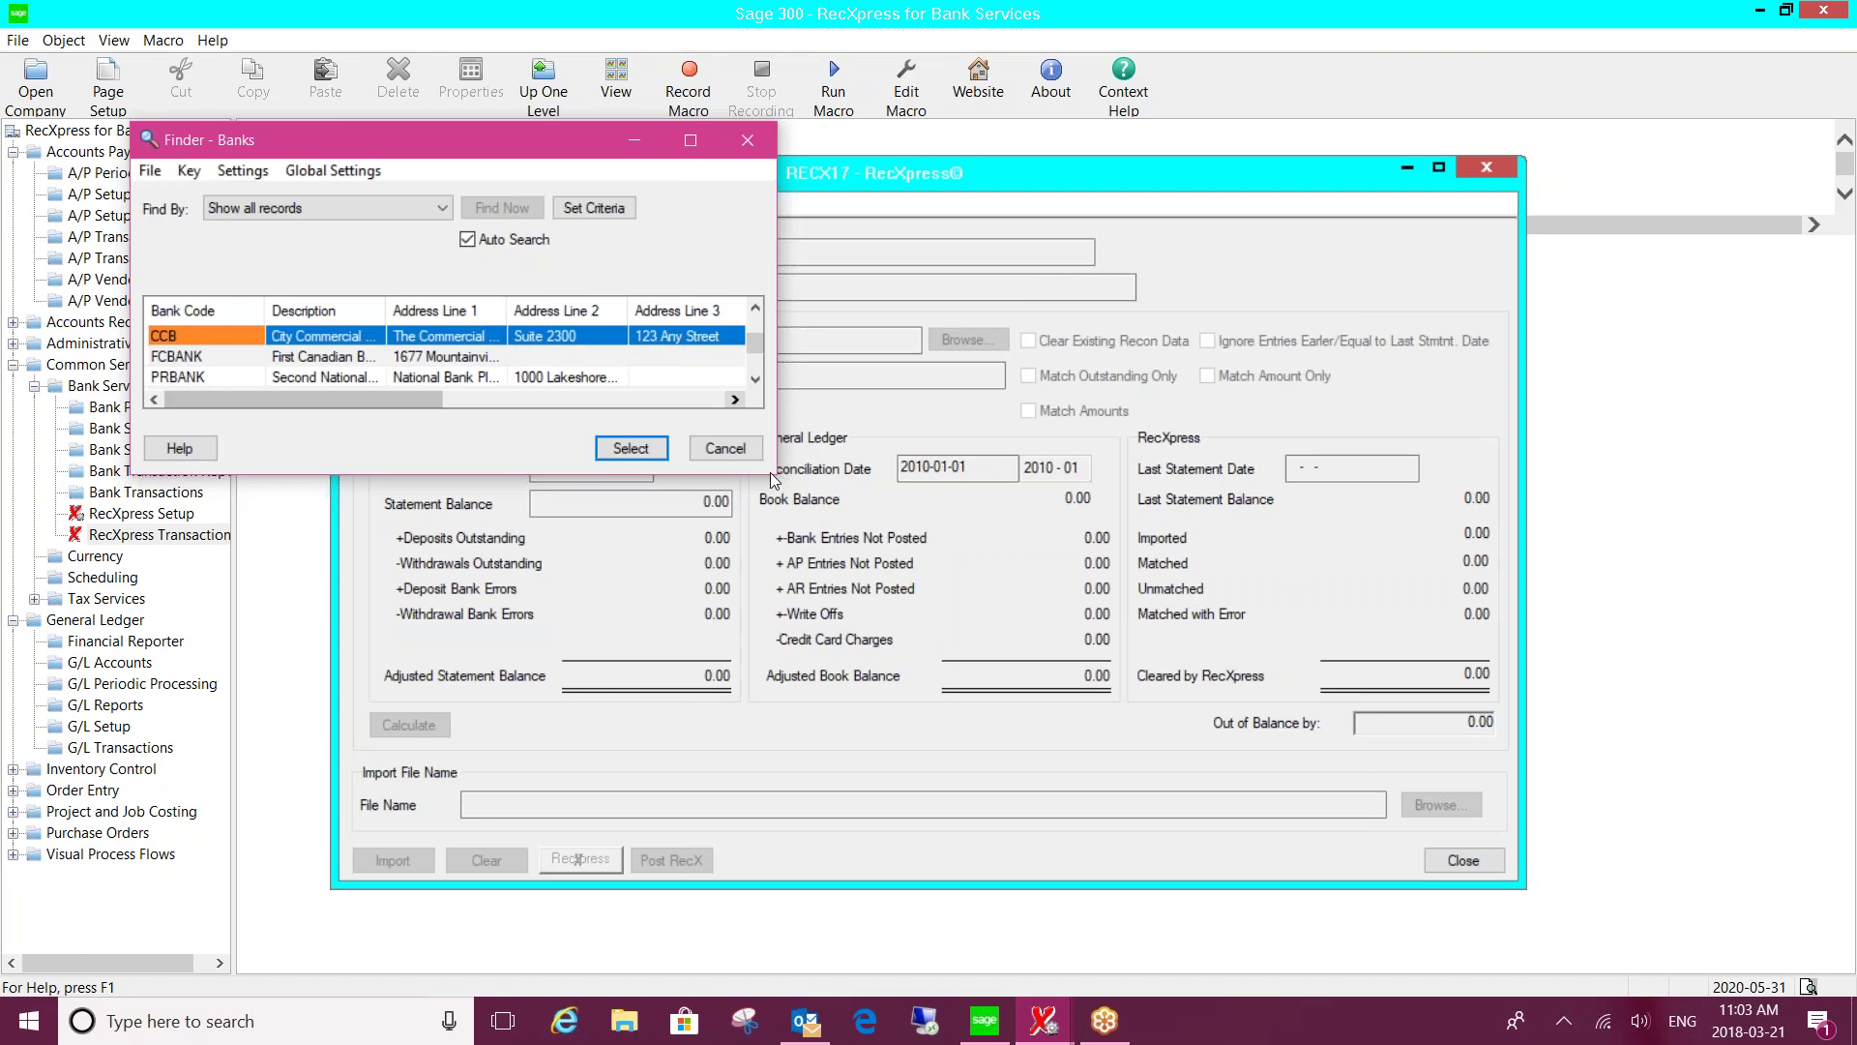
Choose bank CCB, loading template CCB.TEM, rules template SAMPLE and date 2020-11-30.
double_click(158, 340)
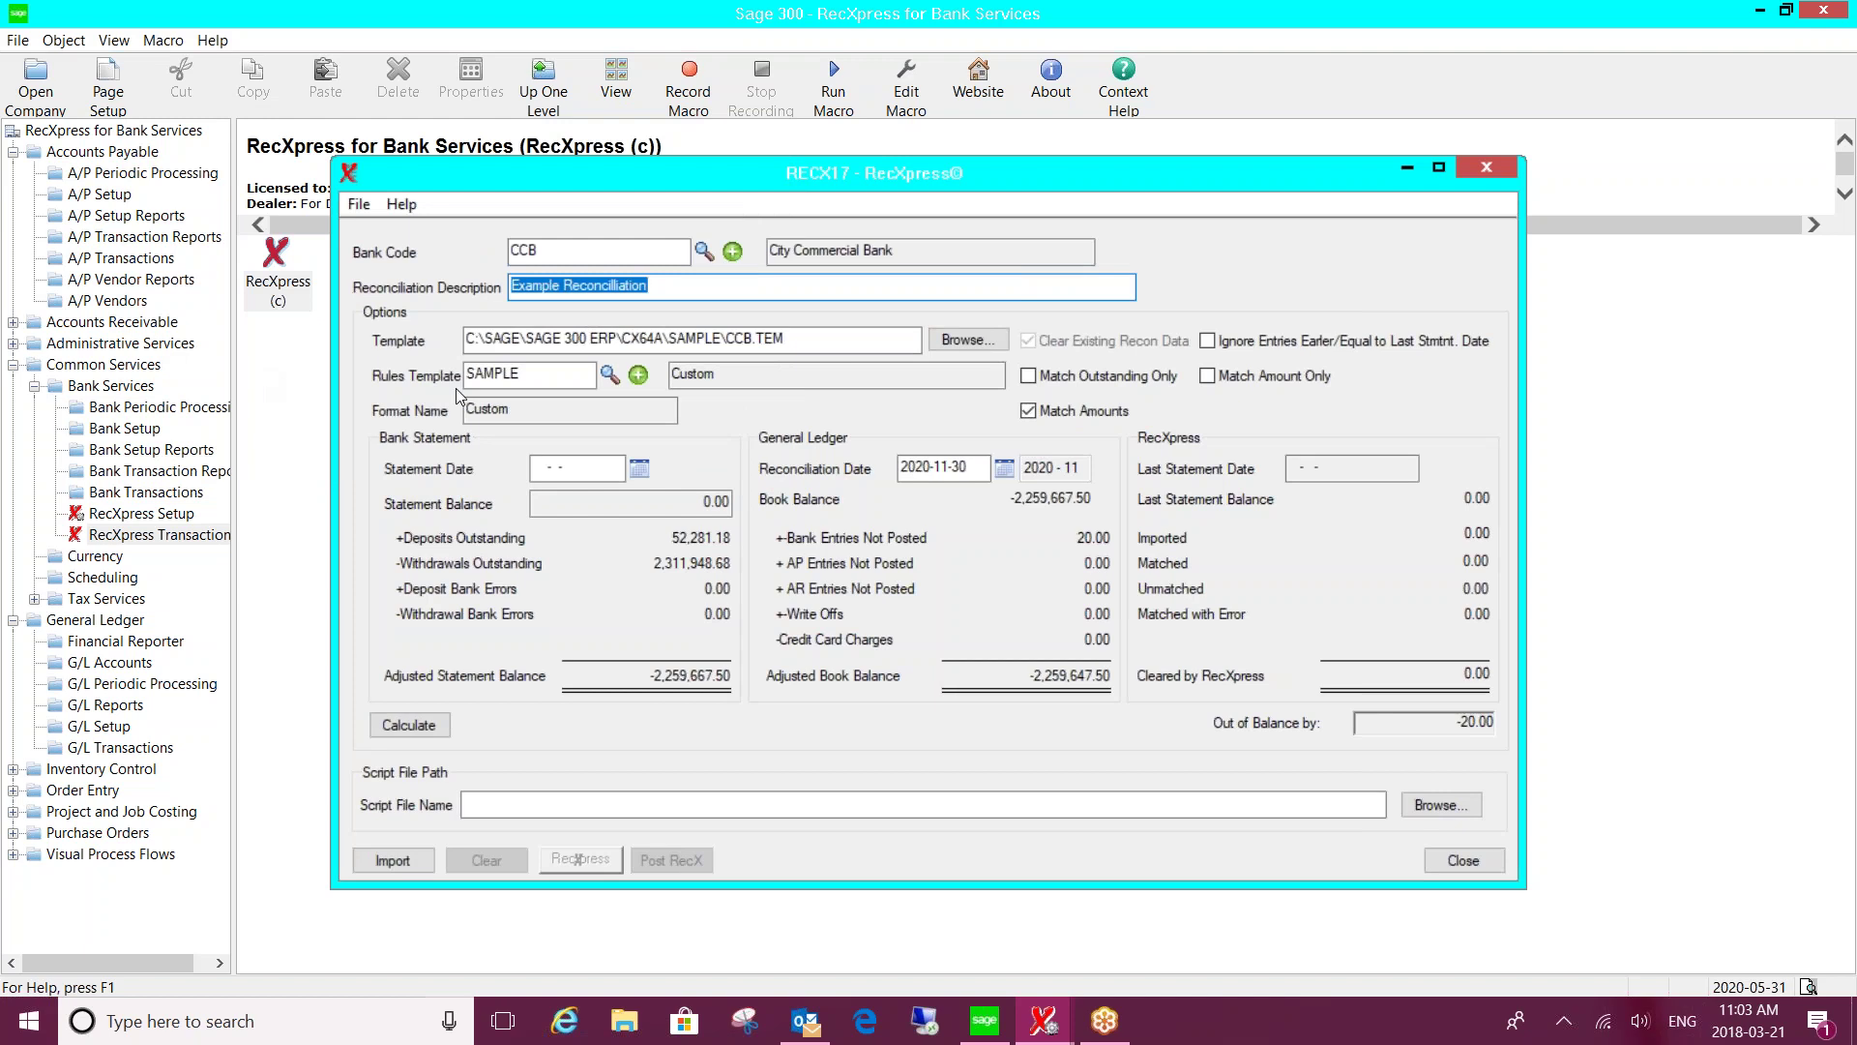
drag(528, 375, 416, 376)
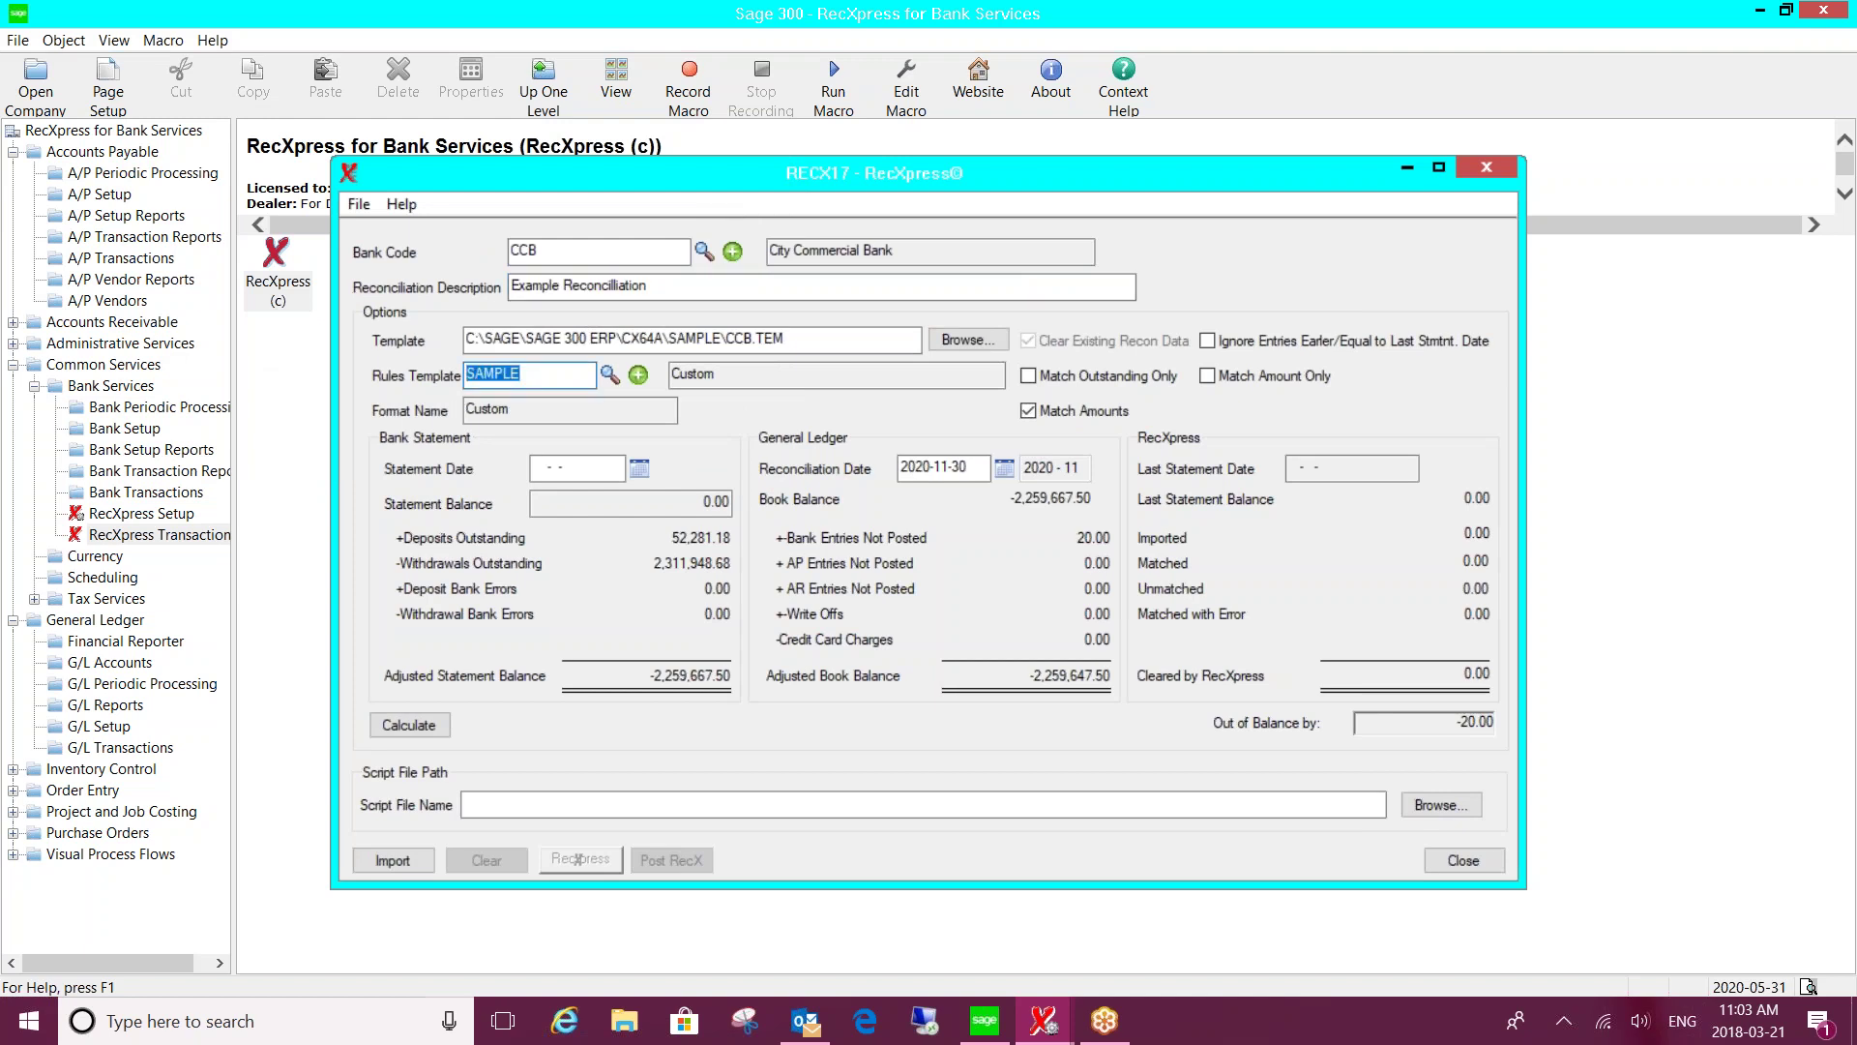
click(526, 372)
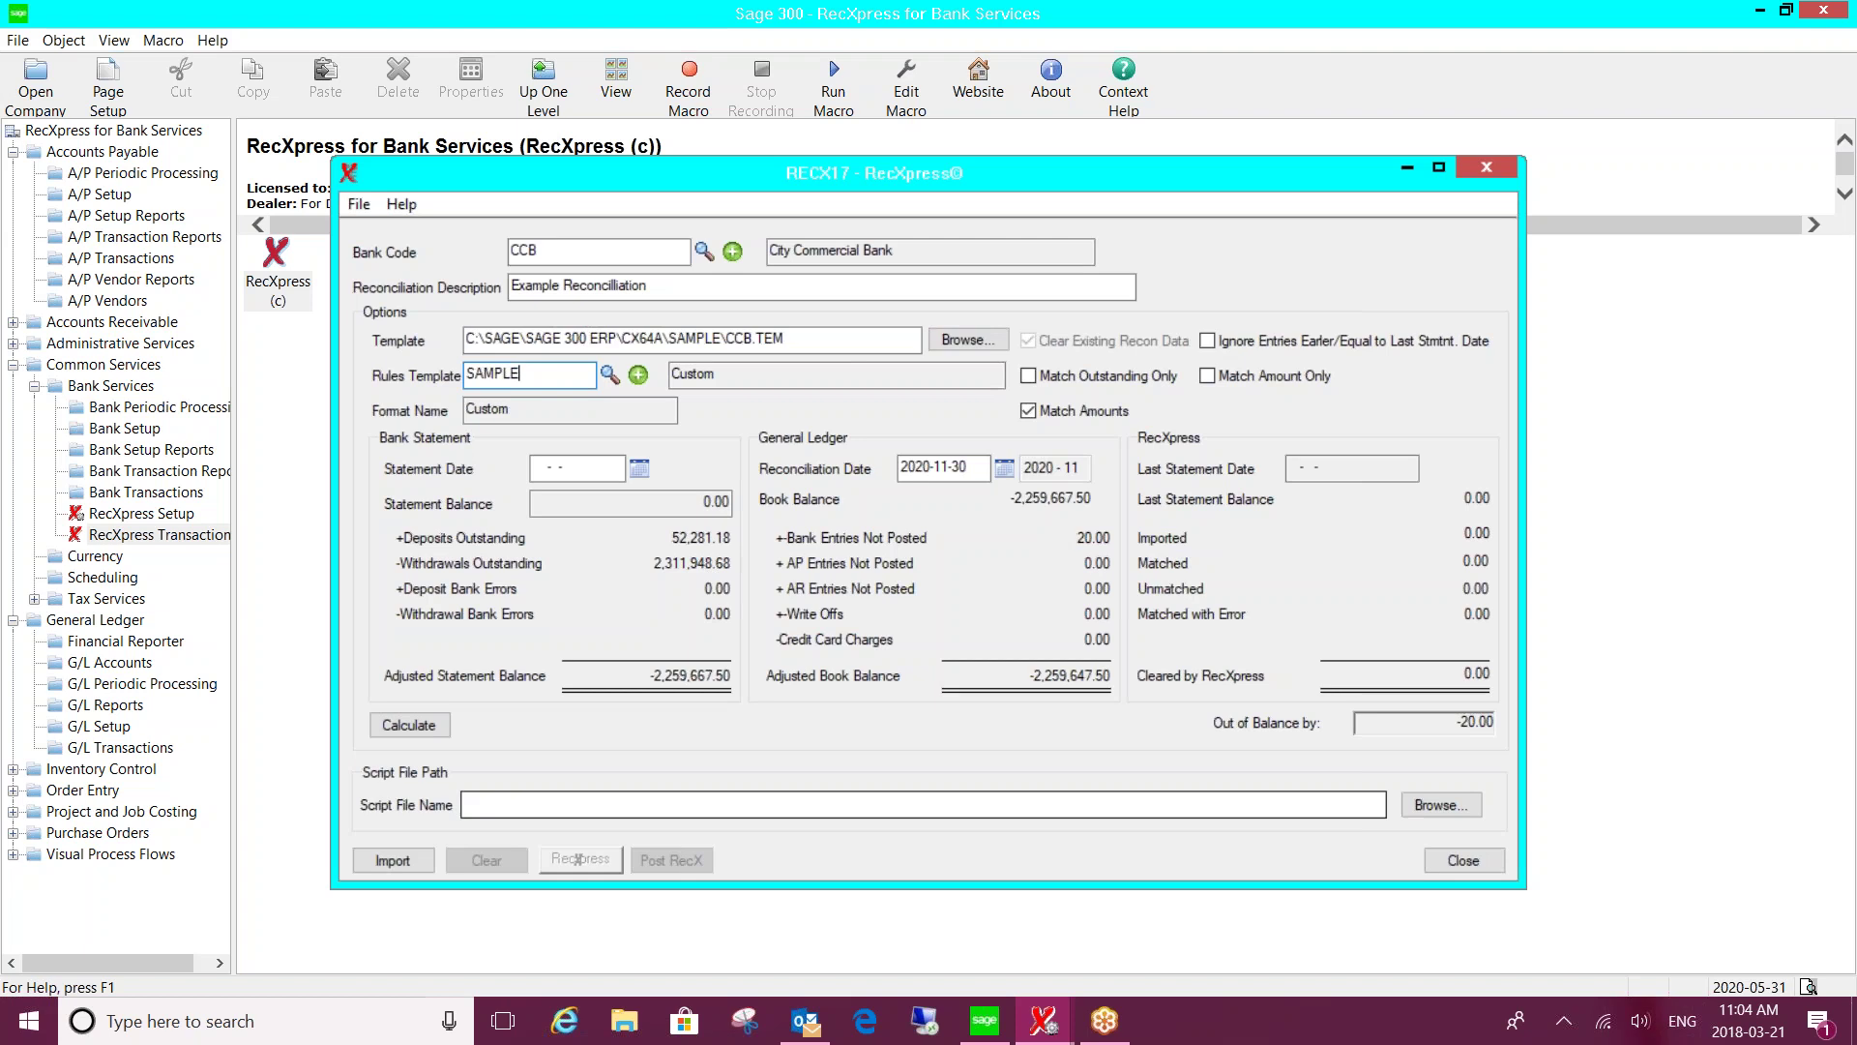
Import the Excel 2007 statement file stat_saminc.xls after checking its file path.
click(385, 861)
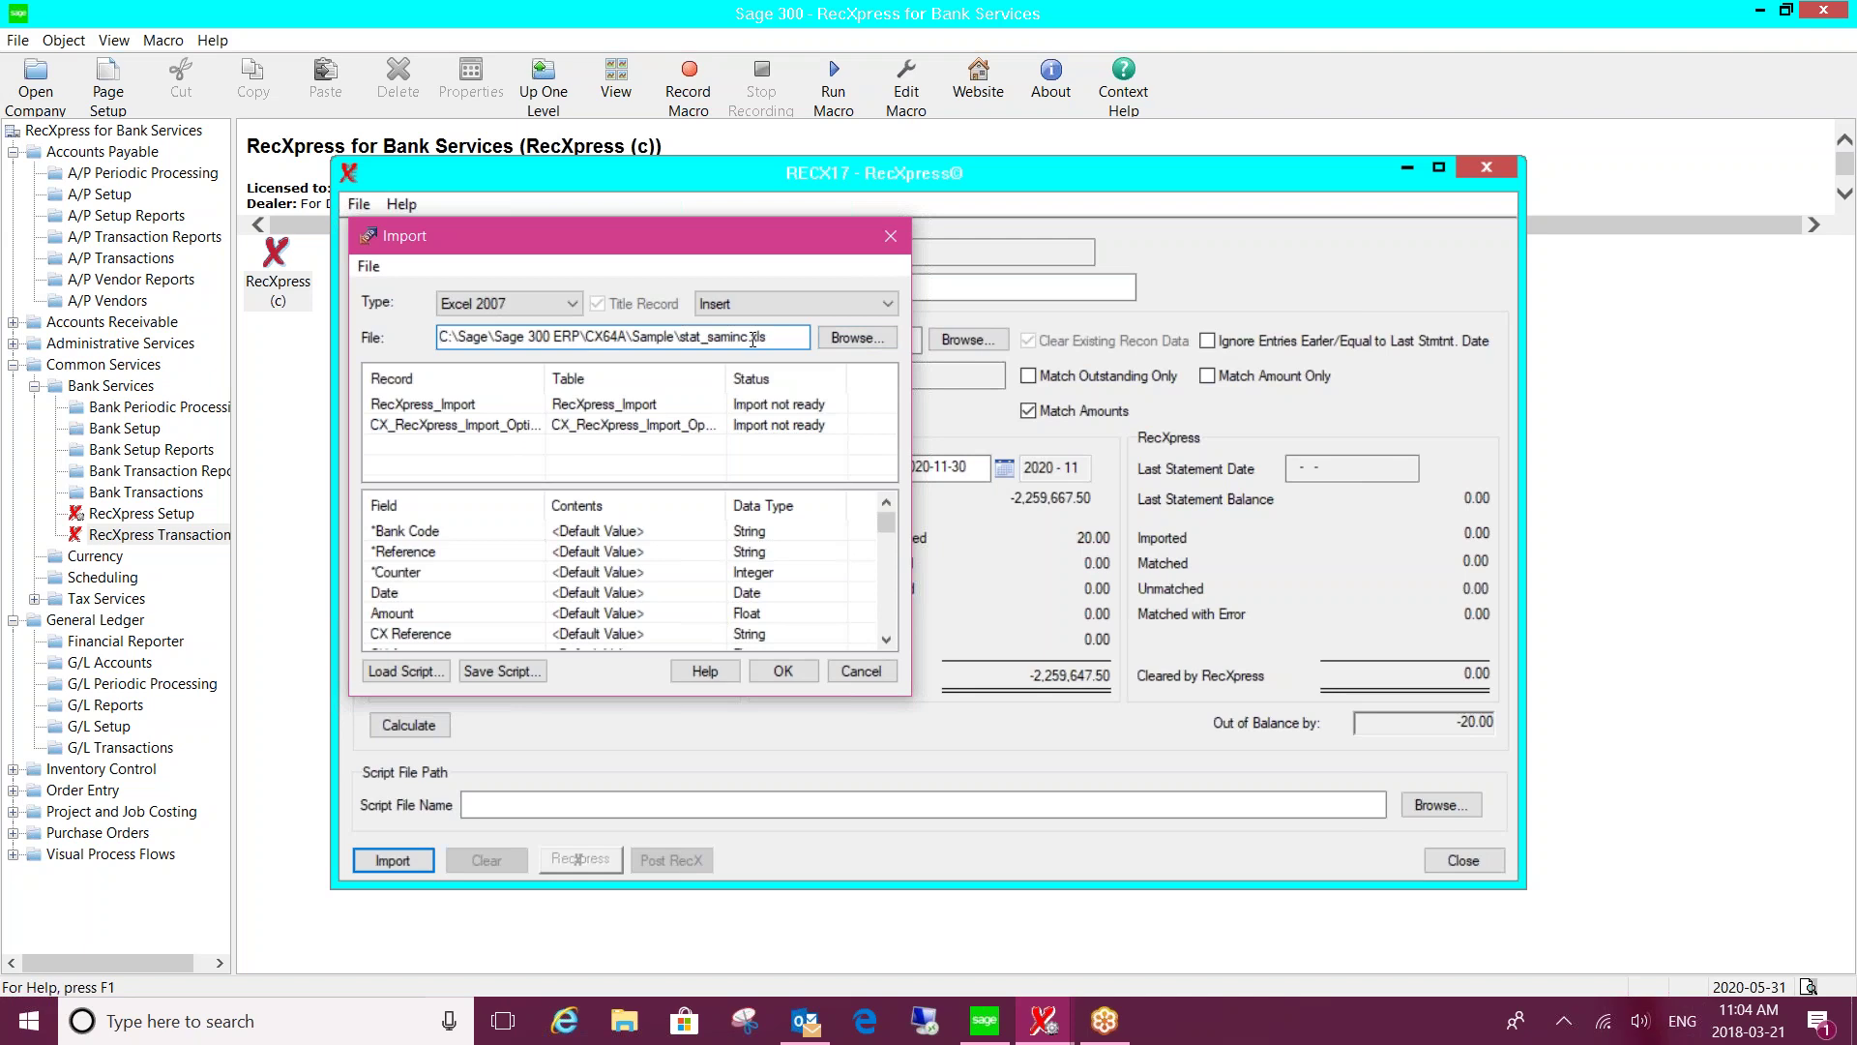
drag(754, 338, 784, 330)
click(783, 332)
click(780, 671)
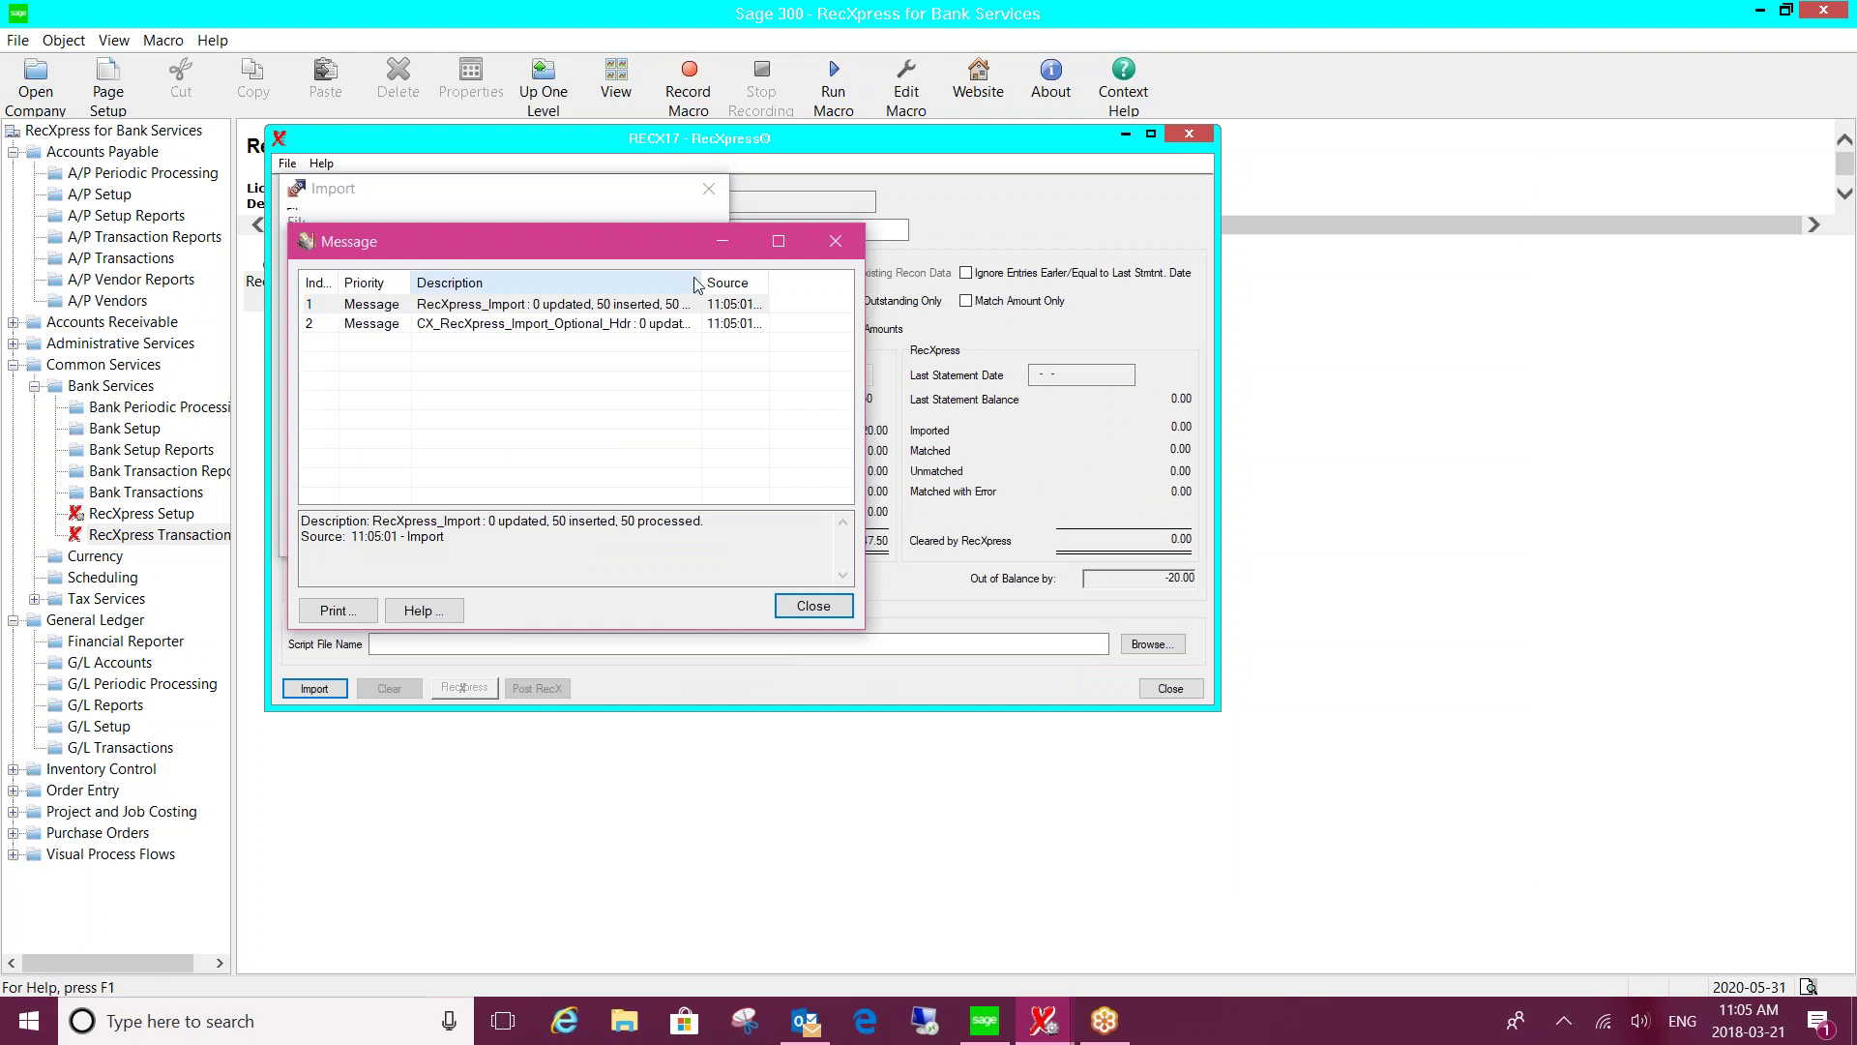
Review the import messages, then dismiss them and the 'Successfully imported 50 record(s)' notice.
drag(702, 281, 813, 282)
click(734, 300)
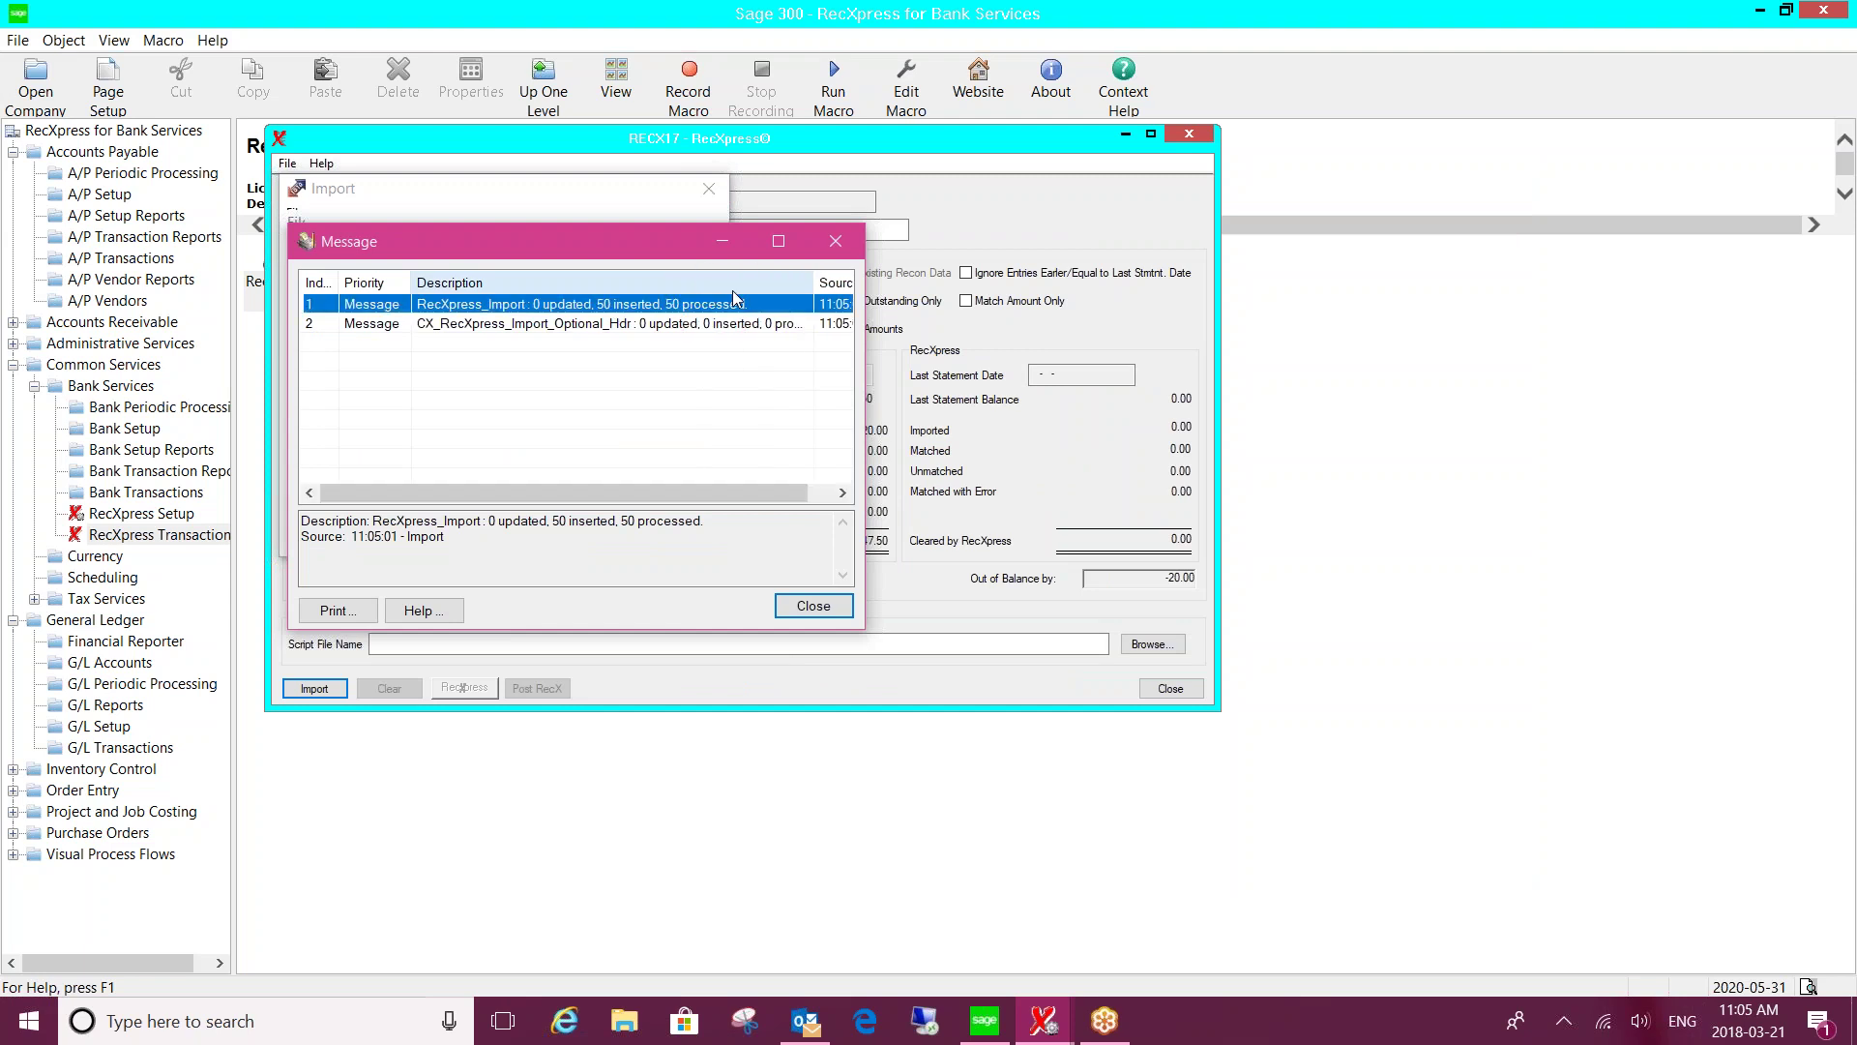
click(812, 606)
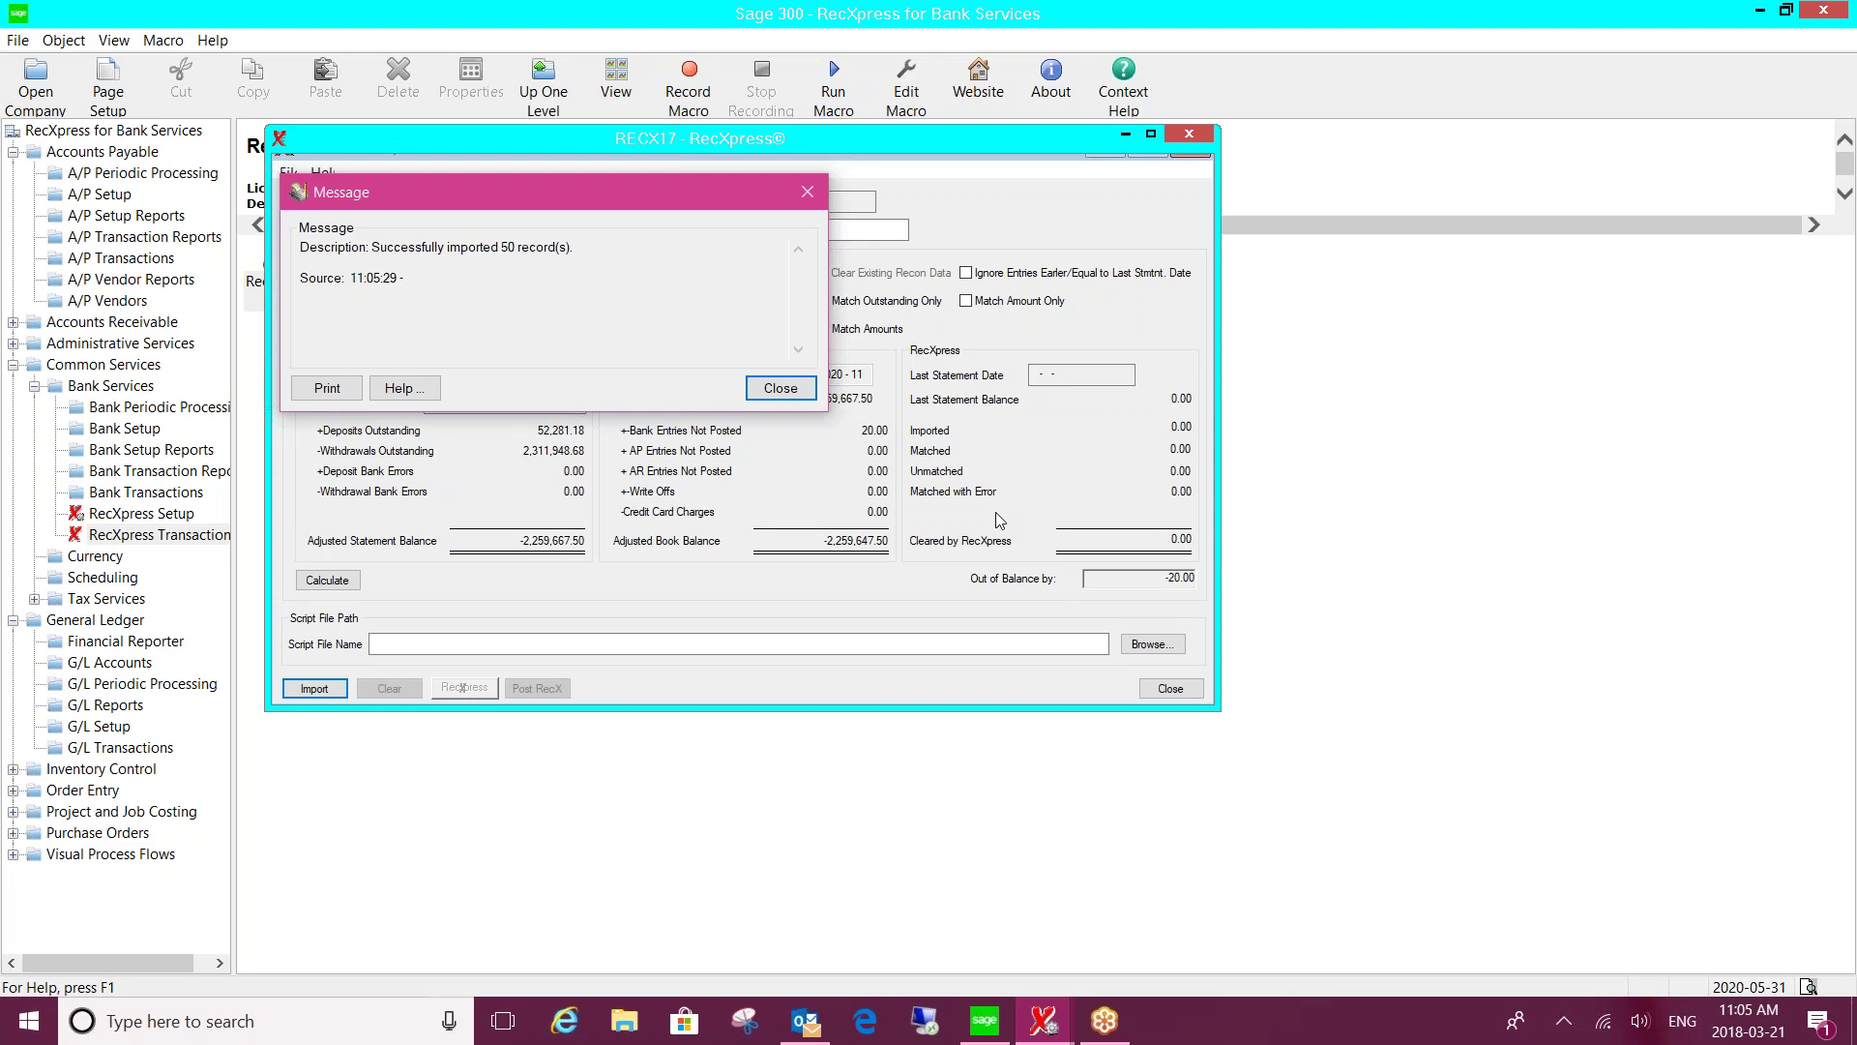
click(780, 388)
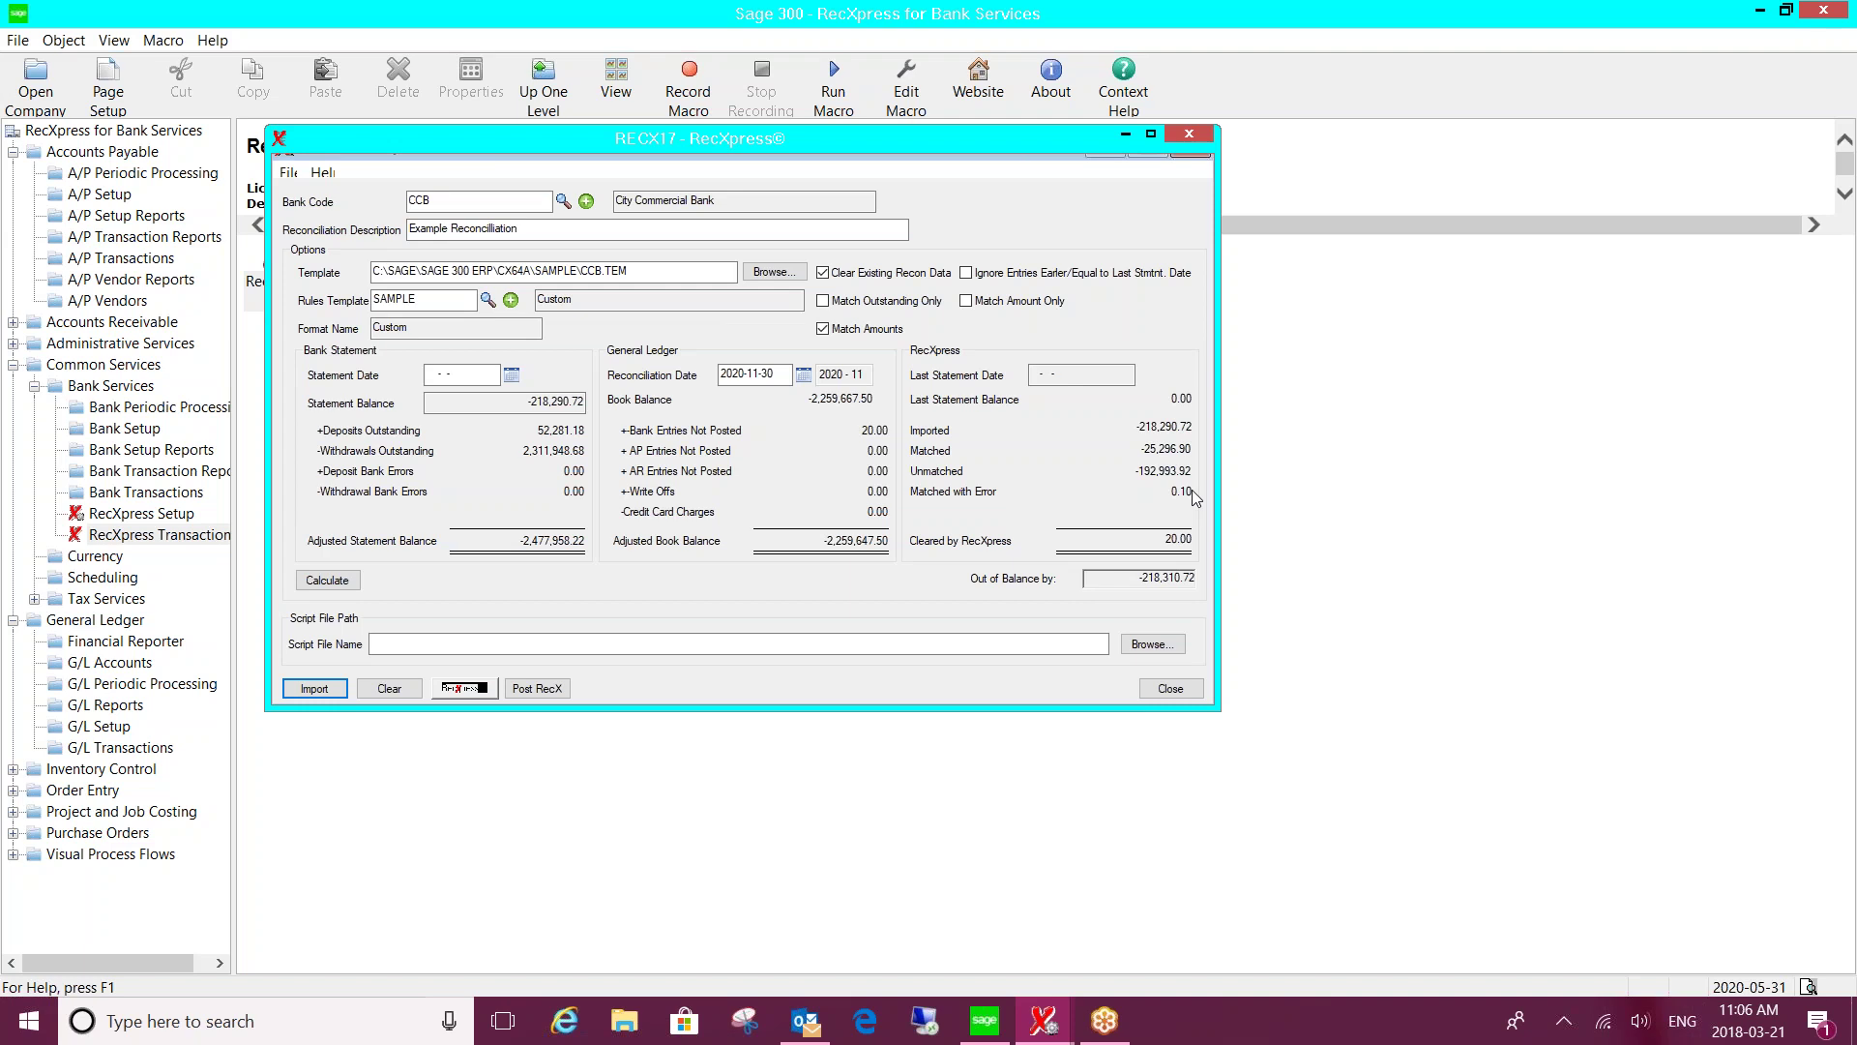
Run automatic matching to list statement lines as Exact Match or No Match.
click(461, 687)
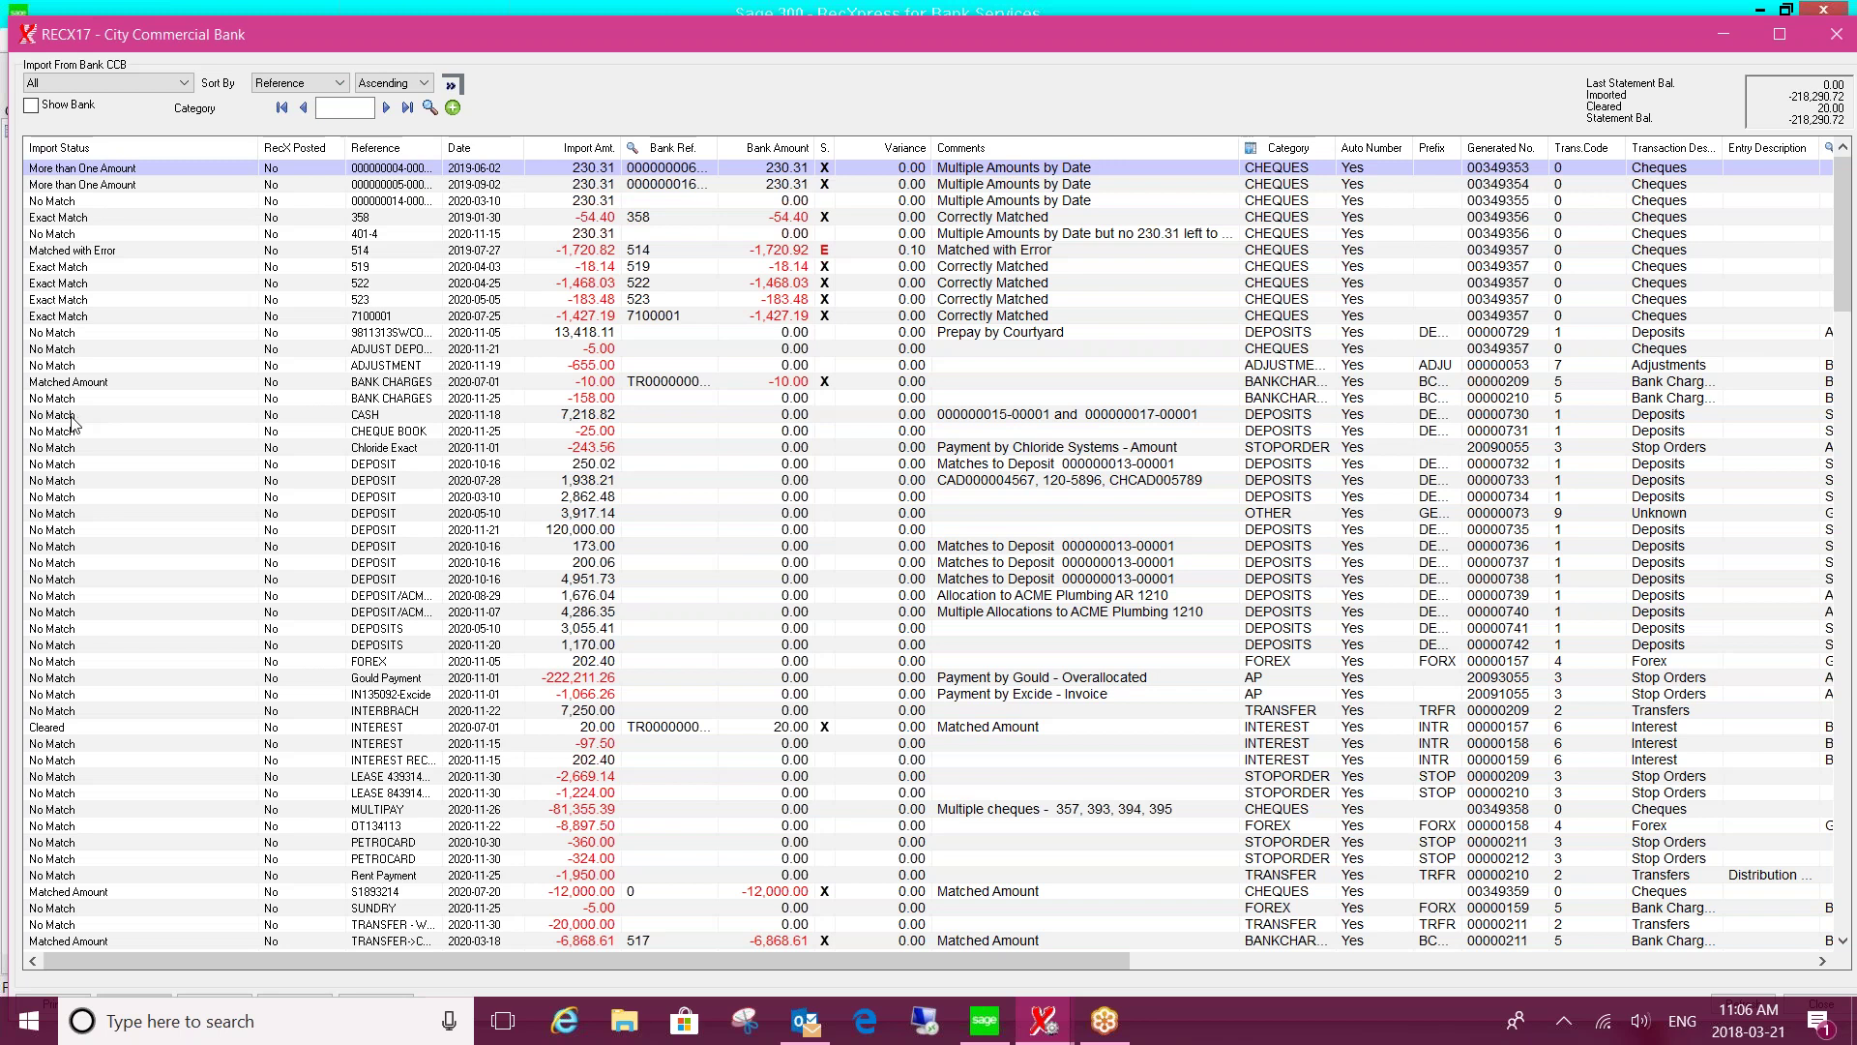
Show bank transactions, inspect the second More than One Amount entry, and filter to Matched Amount.
click(32, 105)
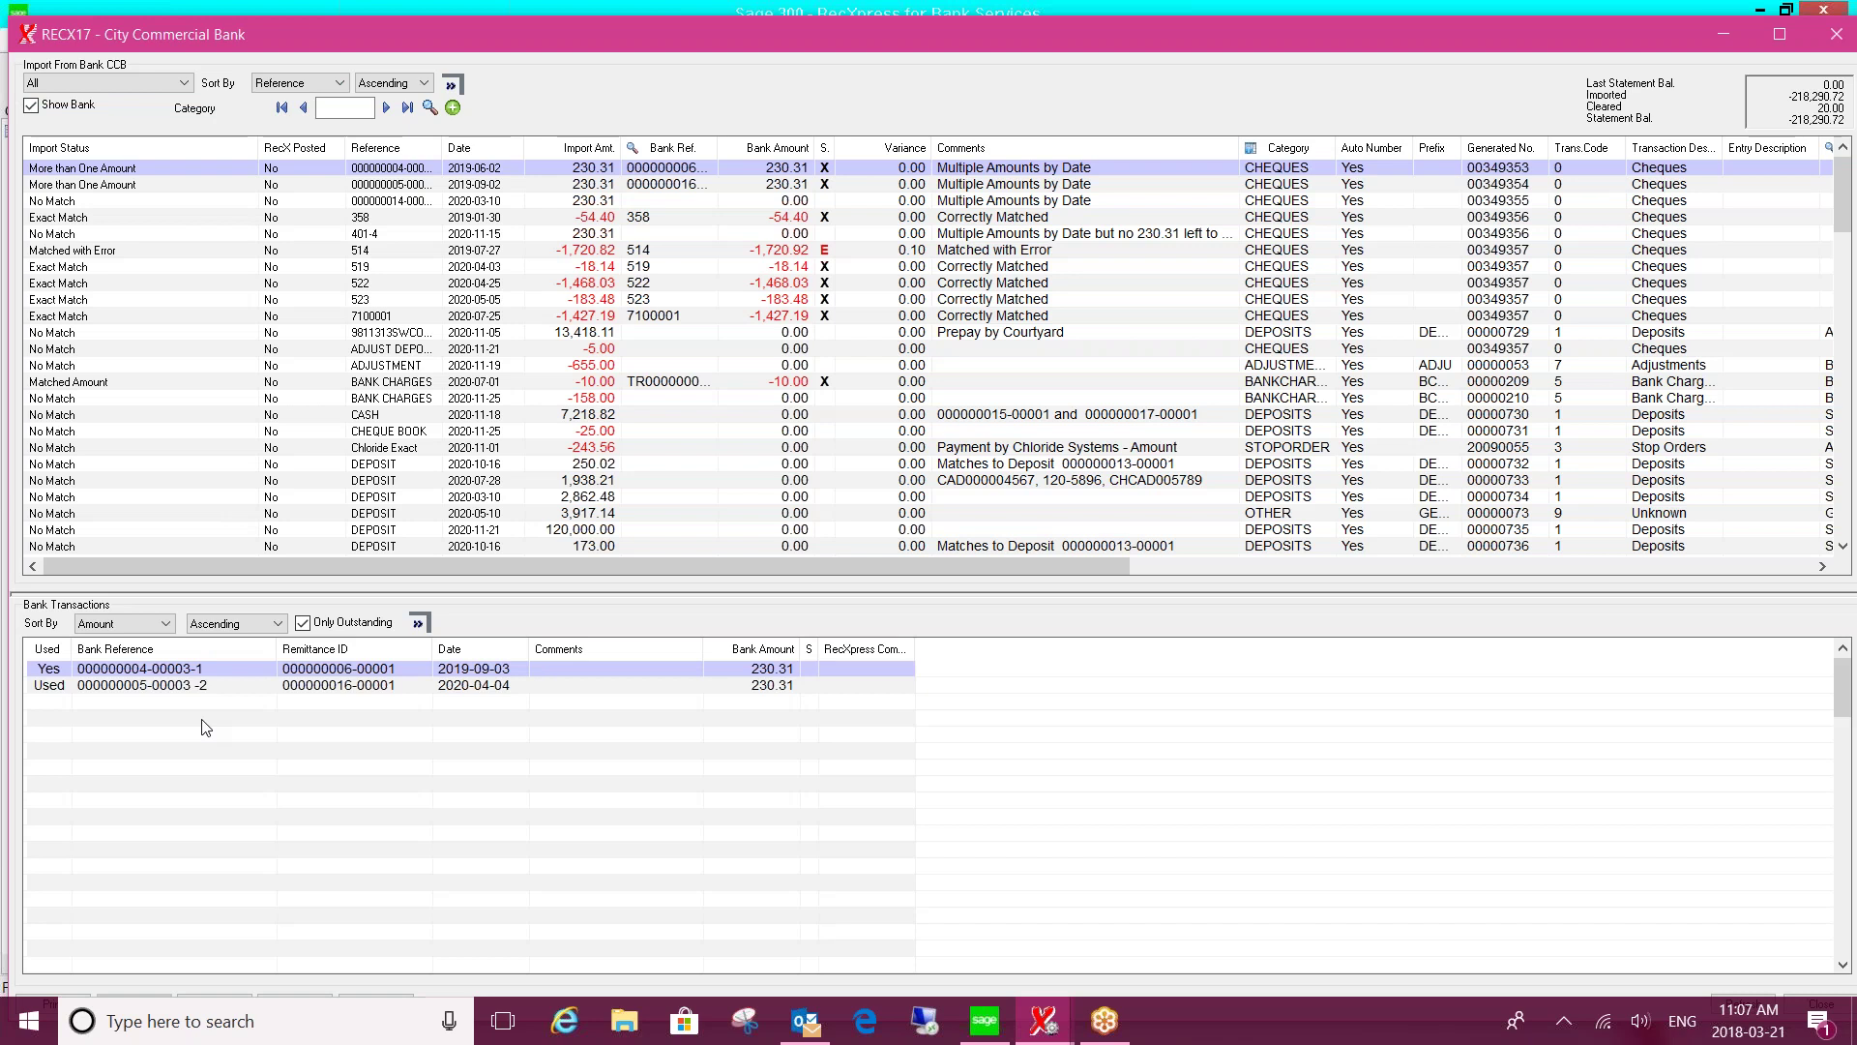
click(361, 193)
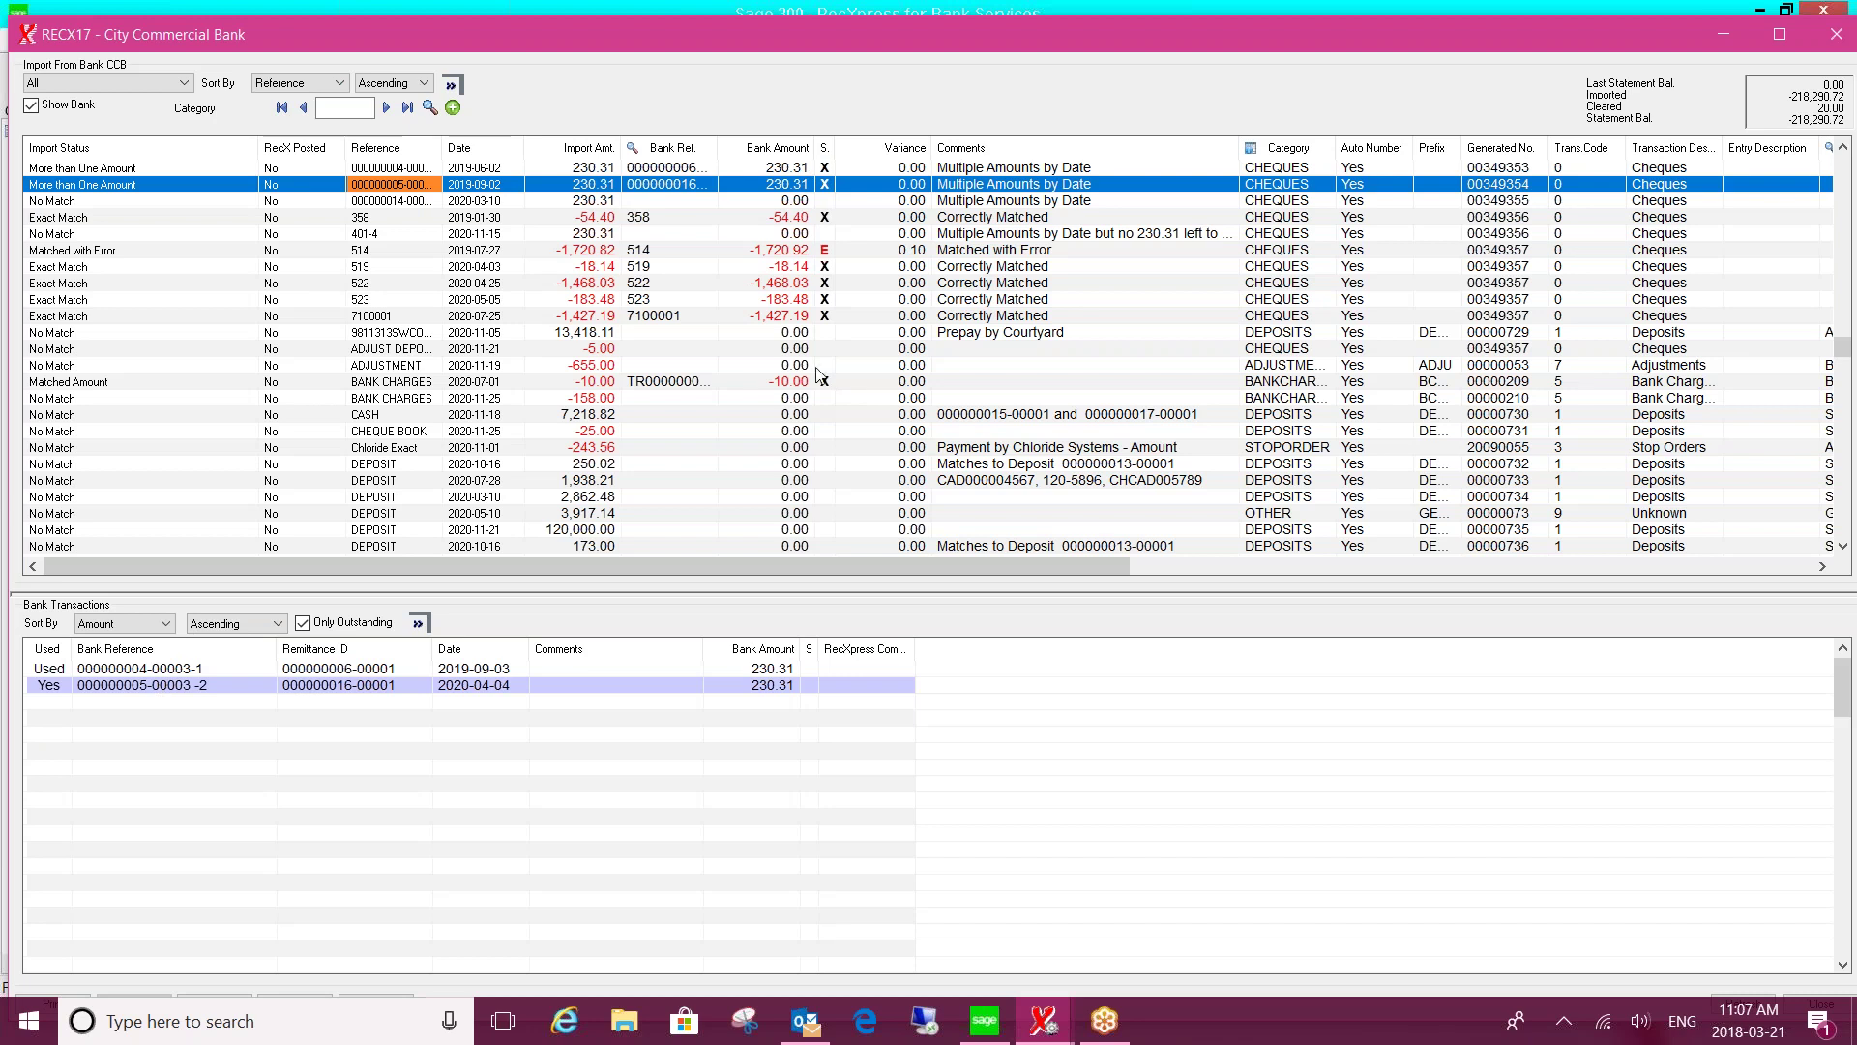
click(136, 83)
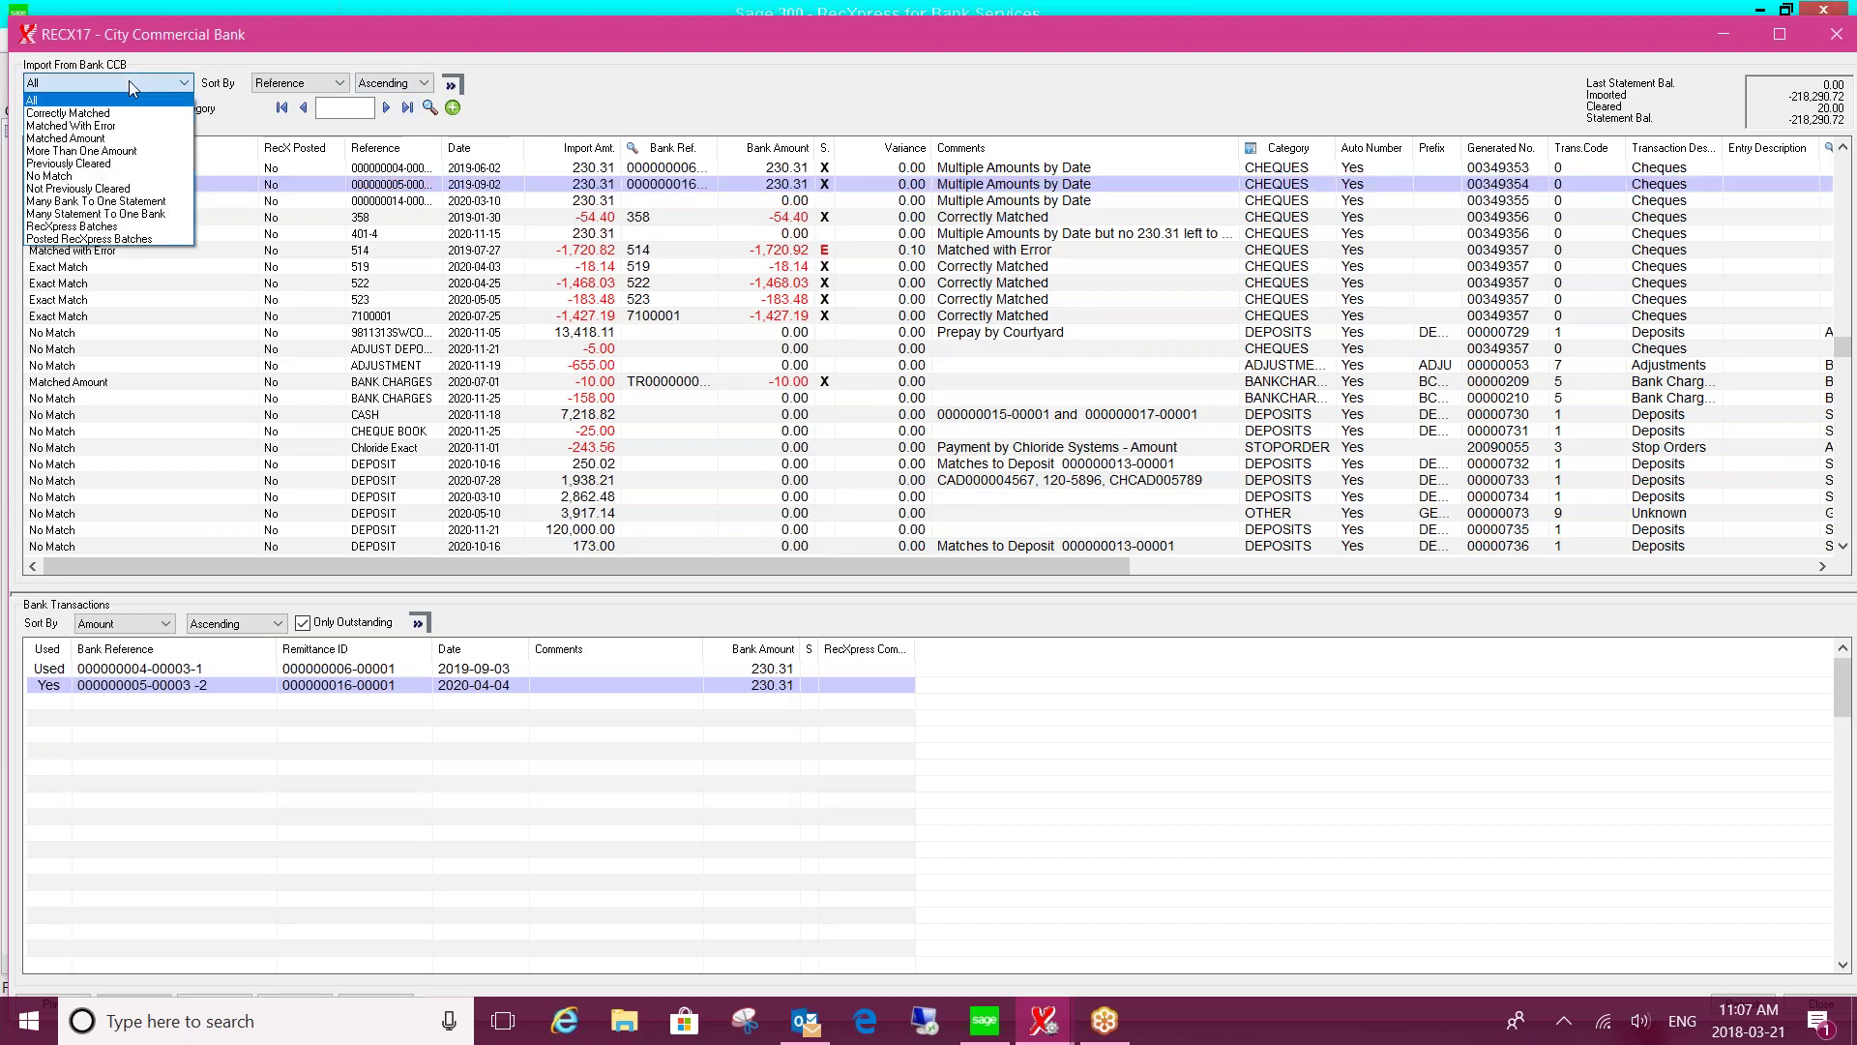
click(111, 138)
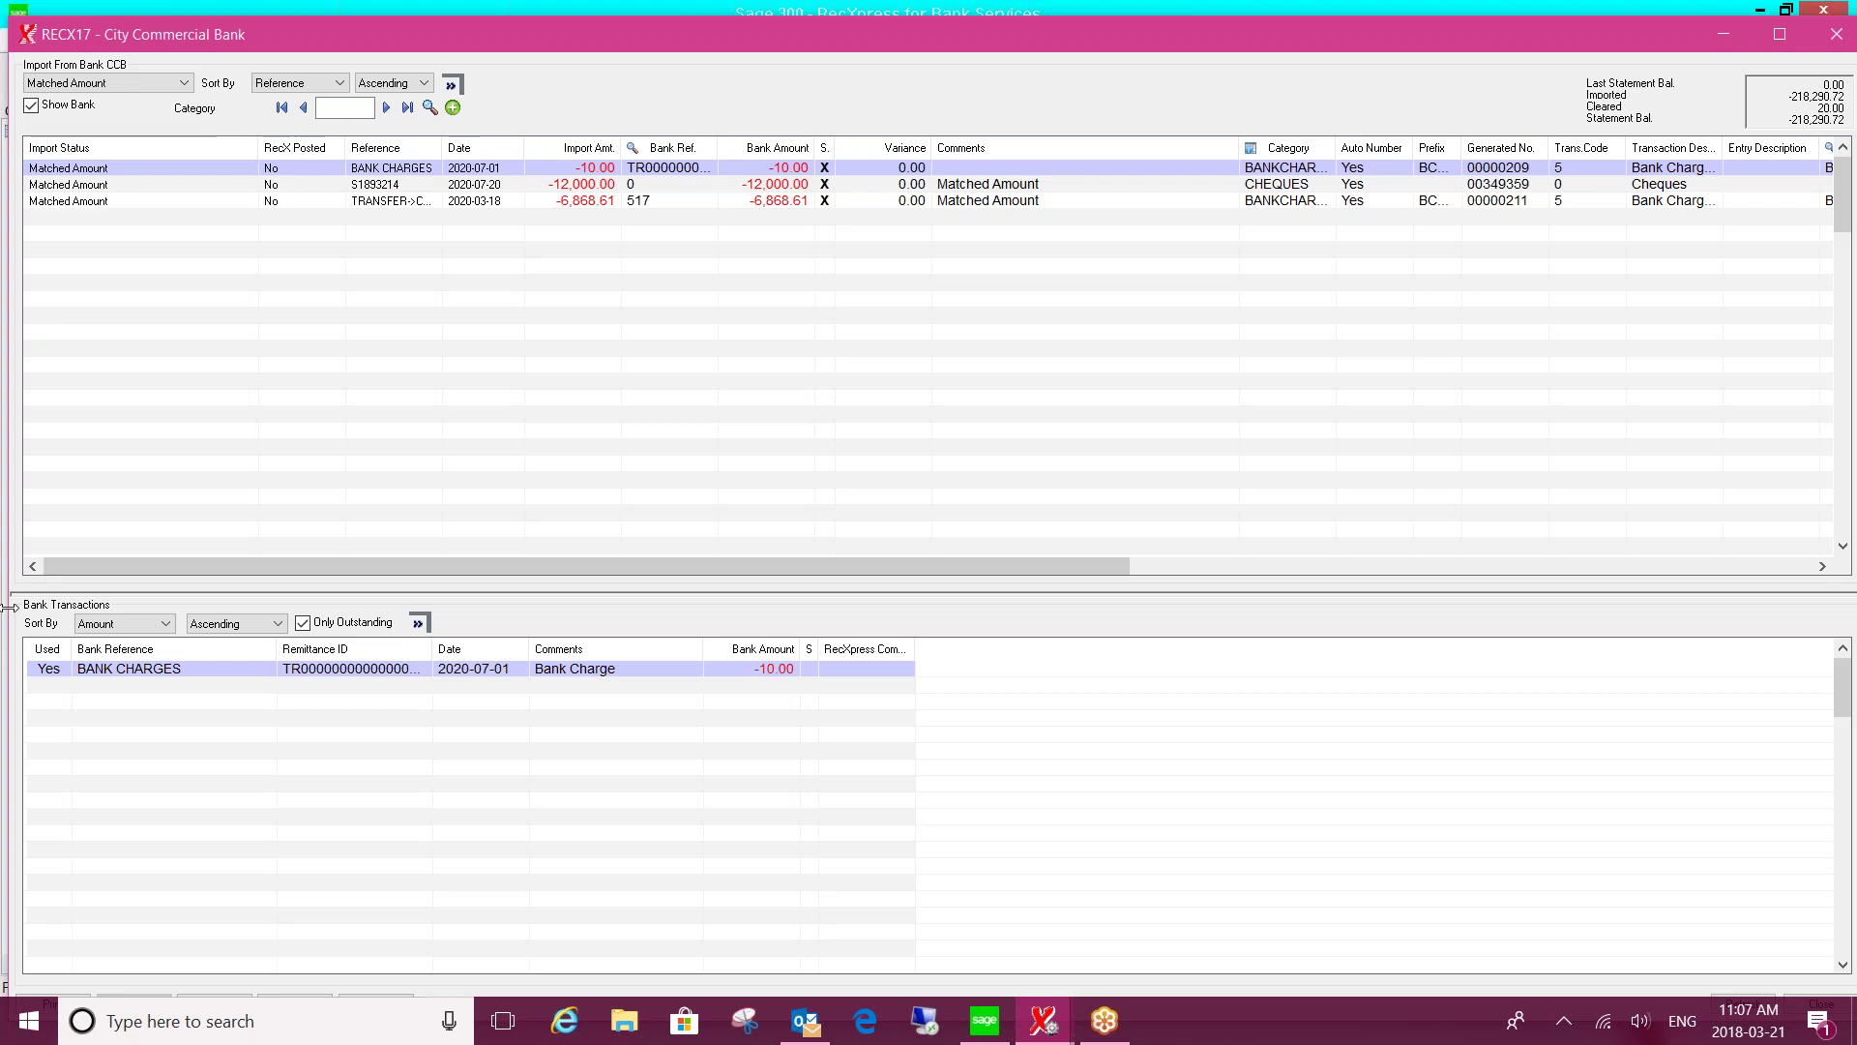
Unmatch and re-match the -10.00 bank charge with the BANK CHARGES import line.
double_click(46, 666)
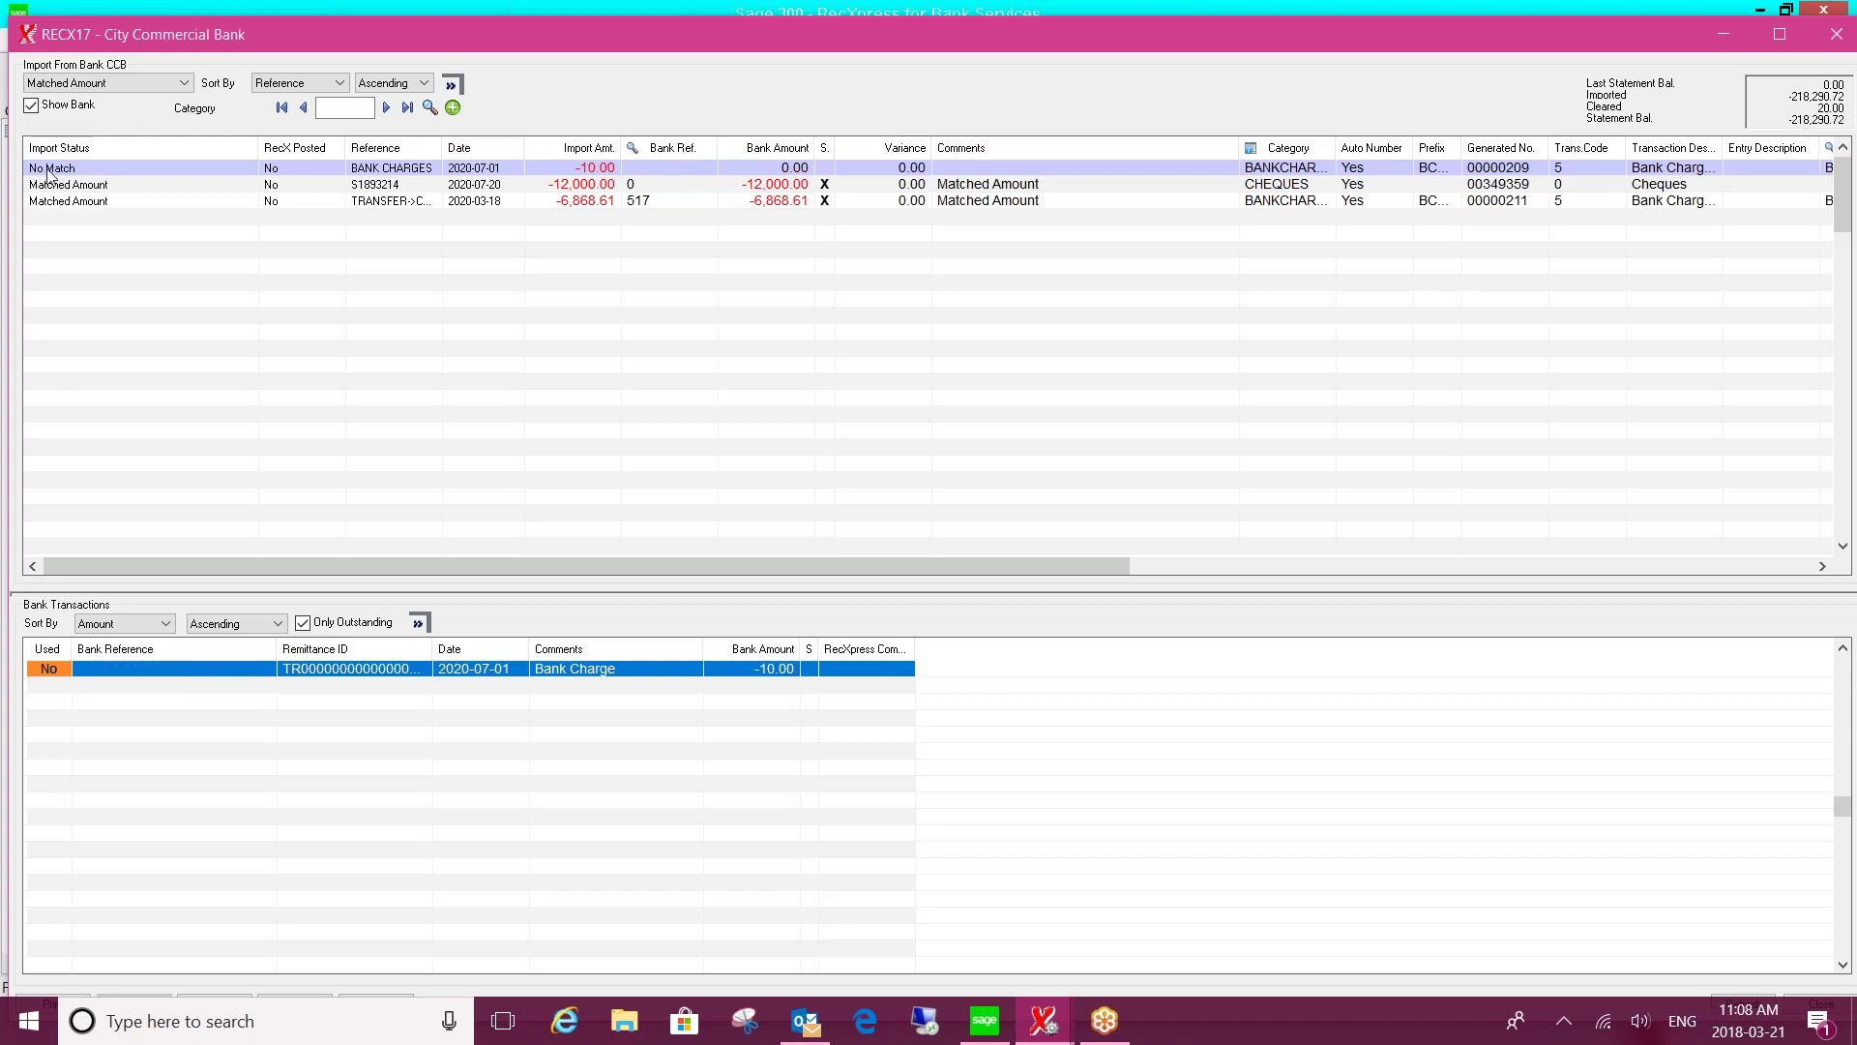
double_click(46, 668)
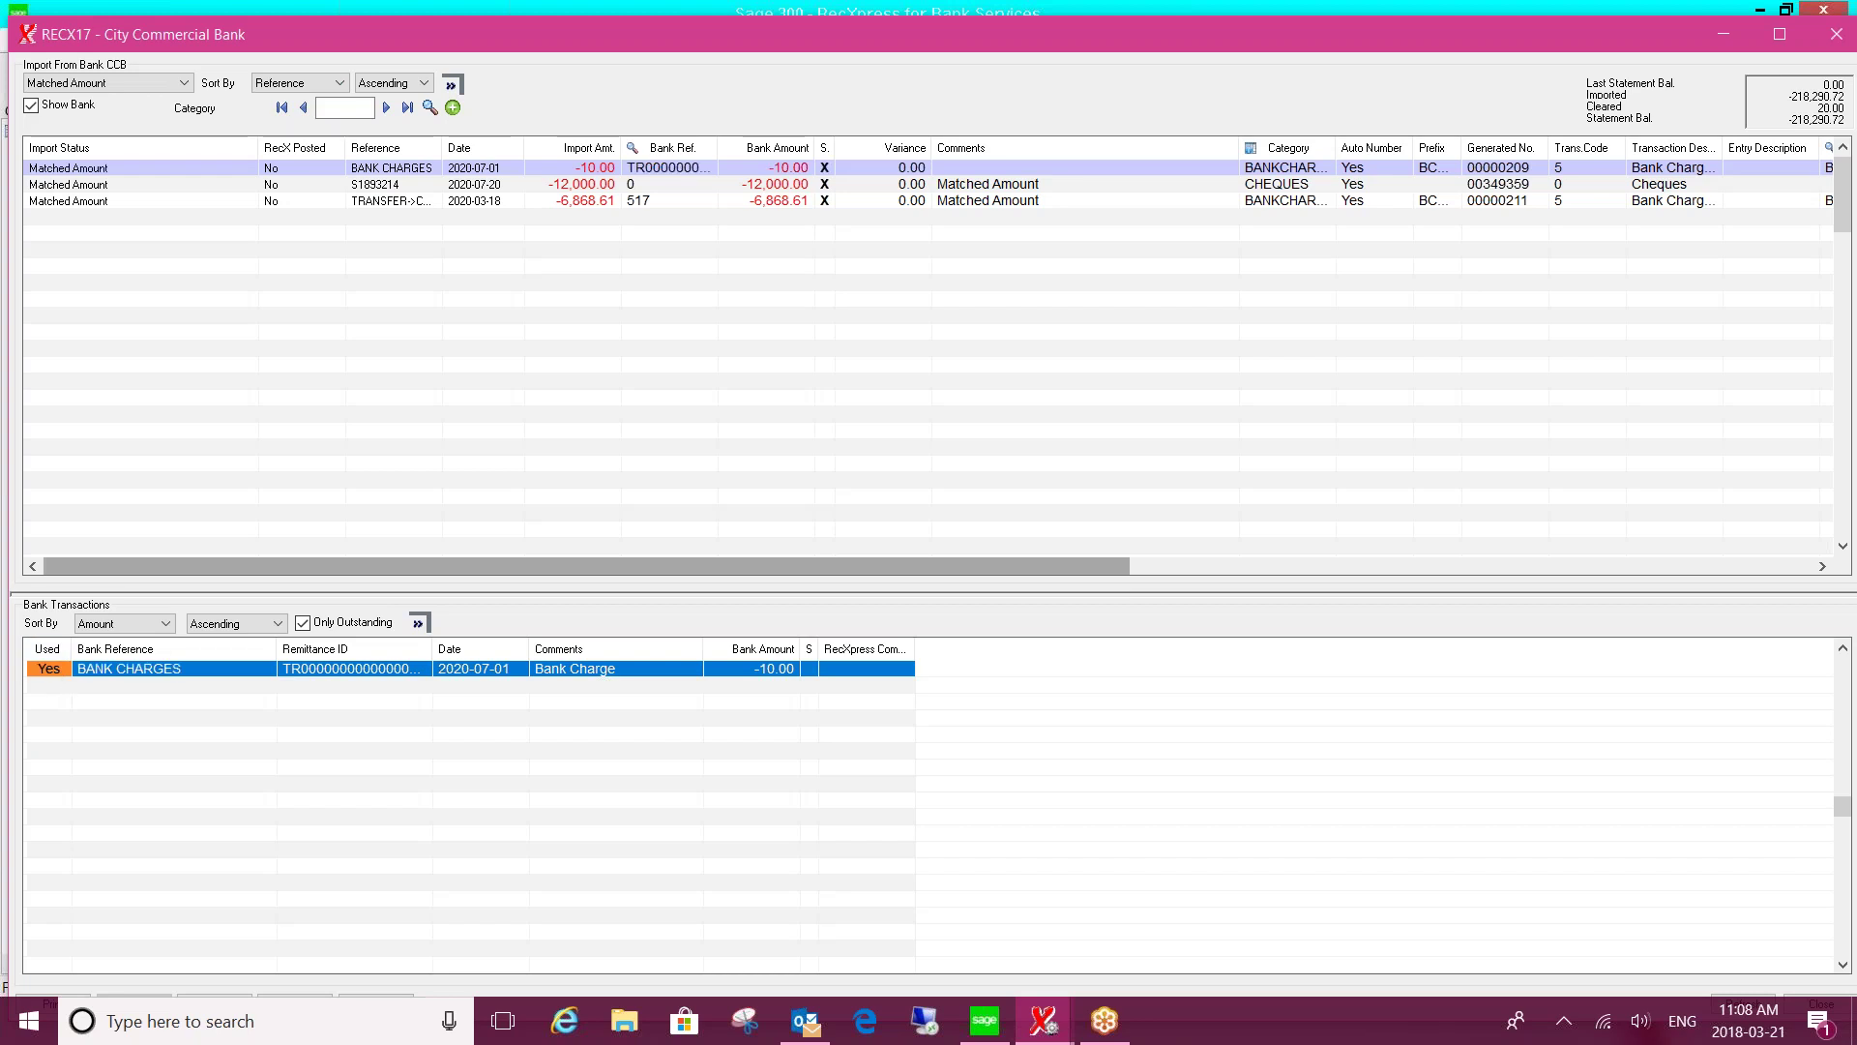
click(155, 82)
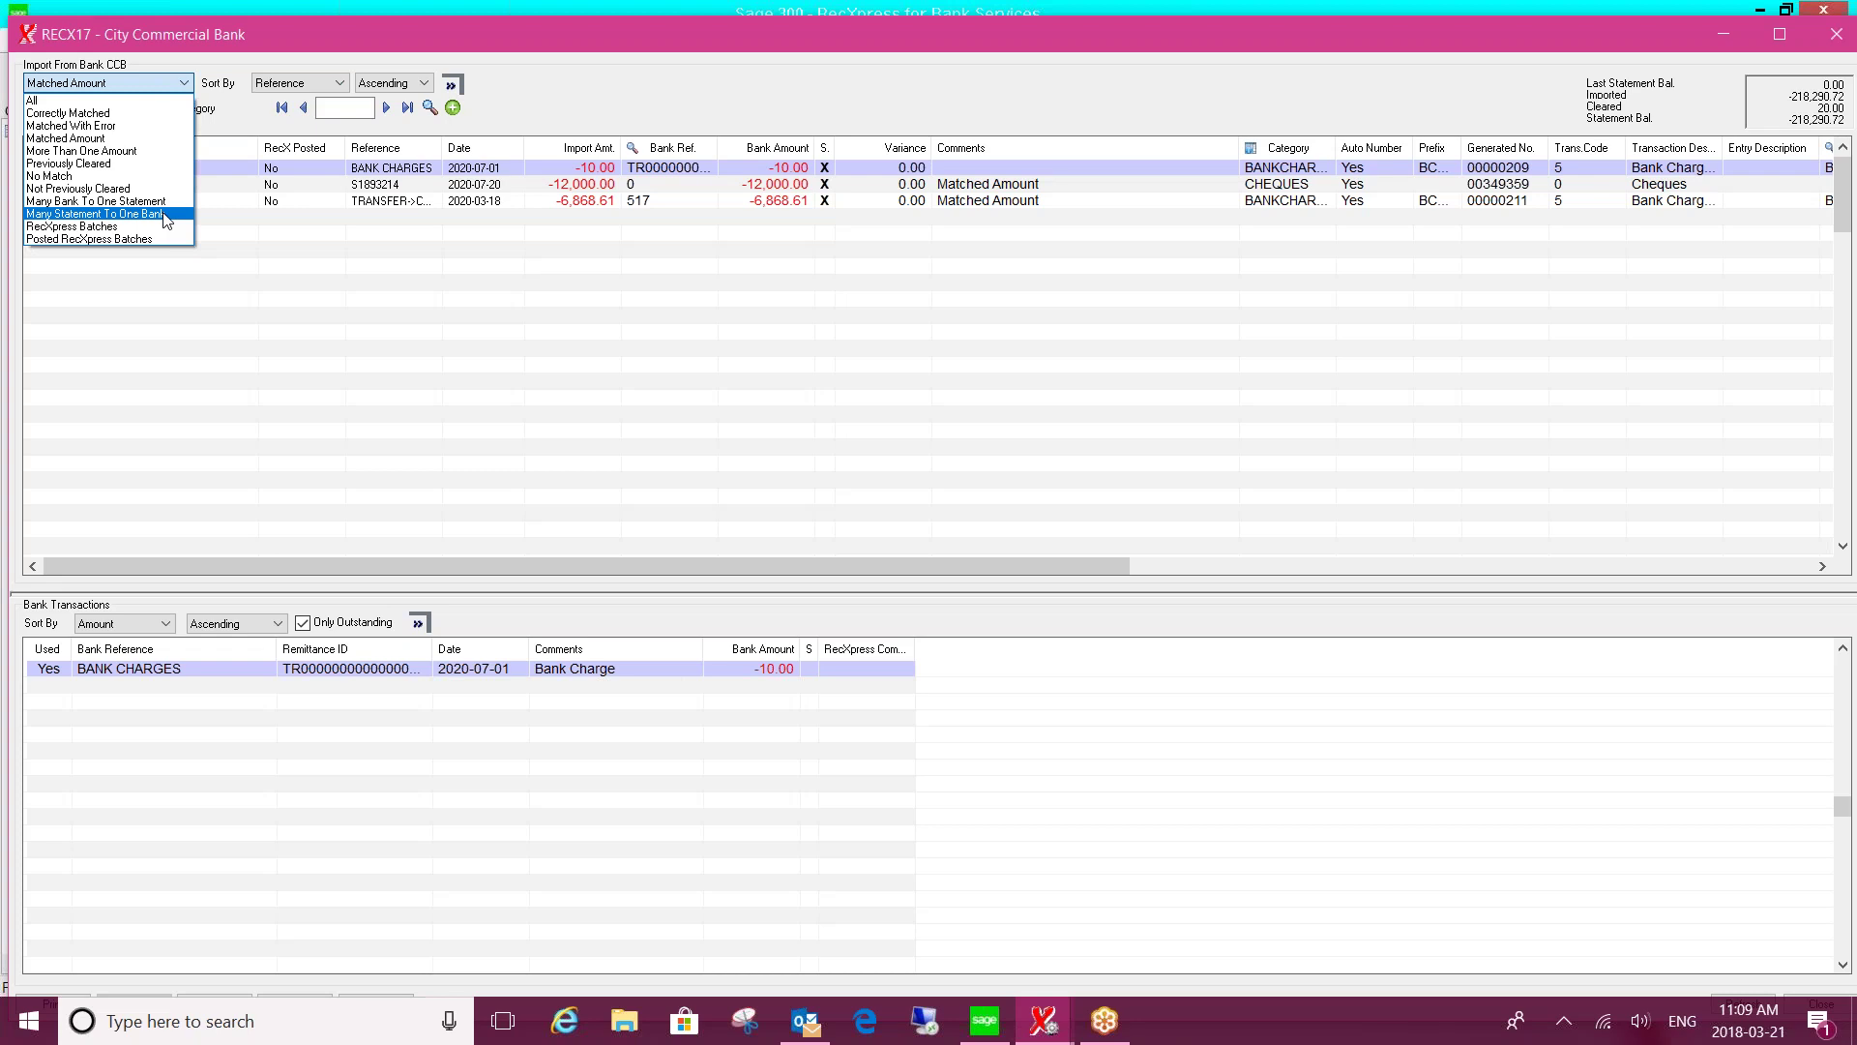
Filter to No Match lines, select the 2020-07-28 deposit, and keep bank transactions sorted by Date.
click(56, 178)
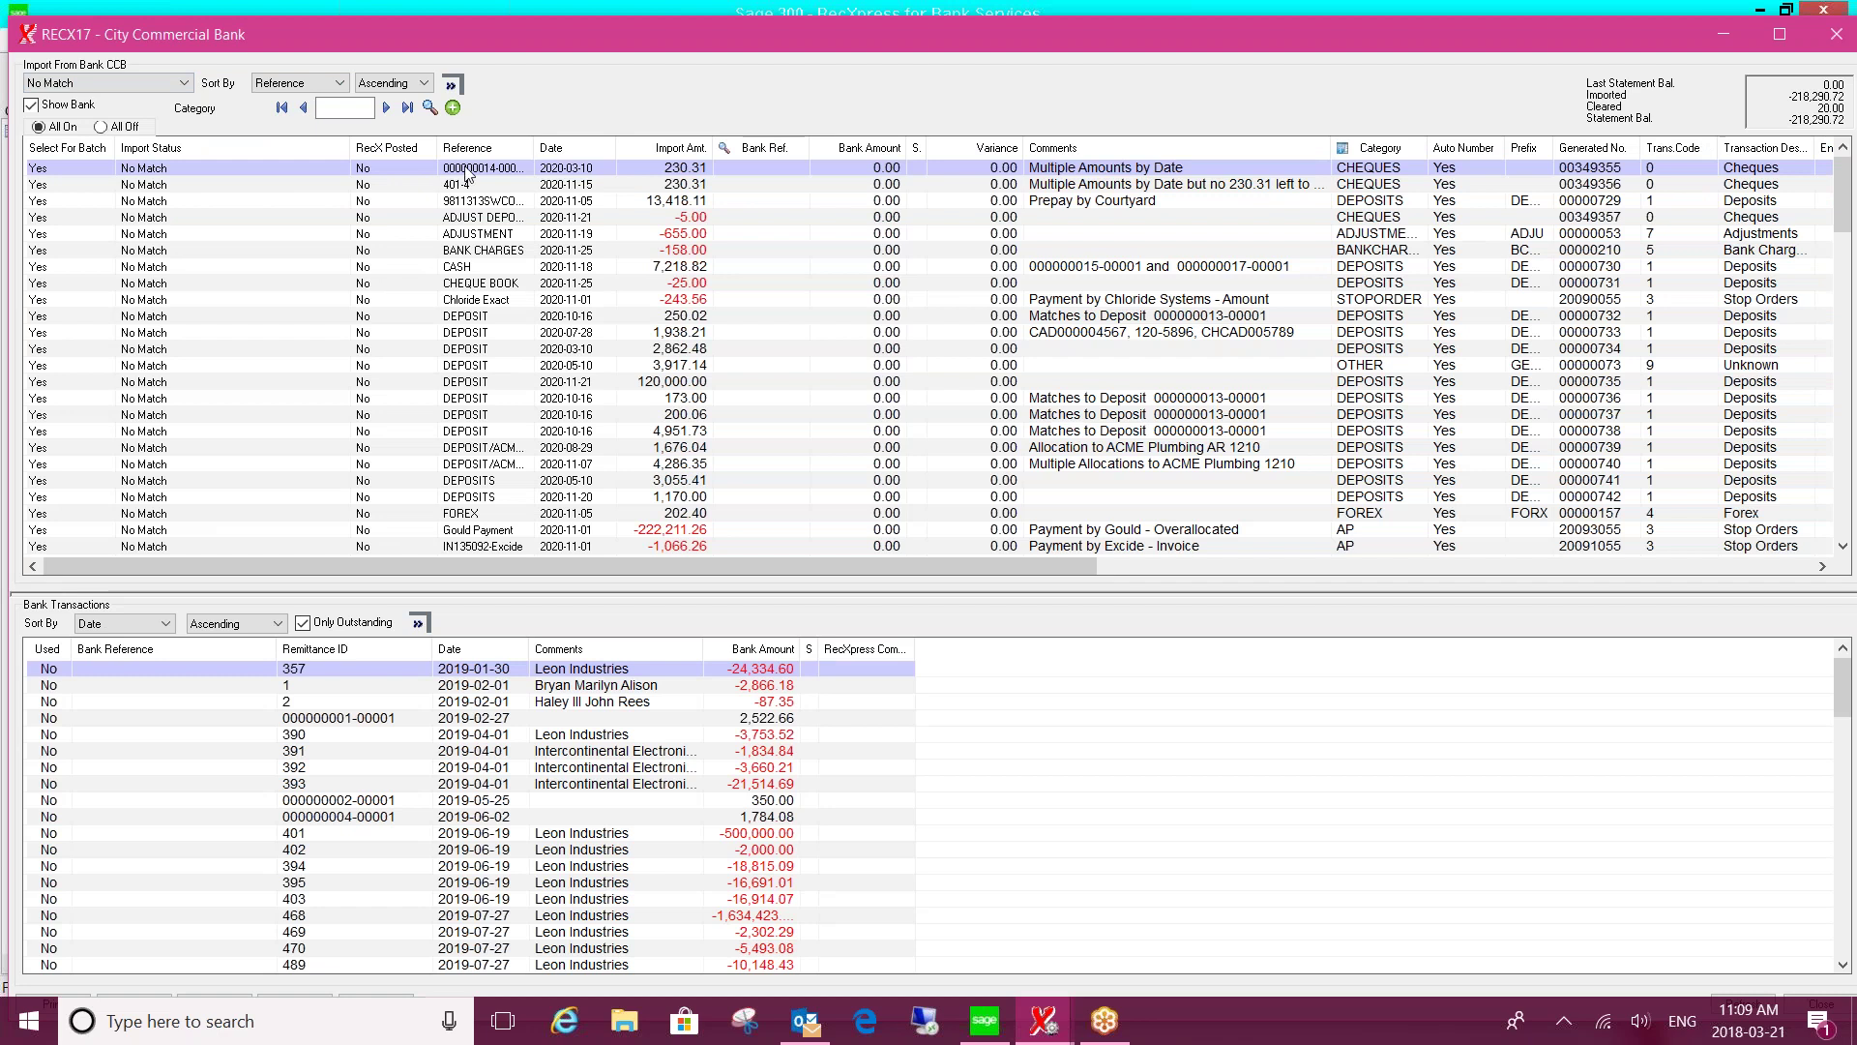
click(1265, 335)
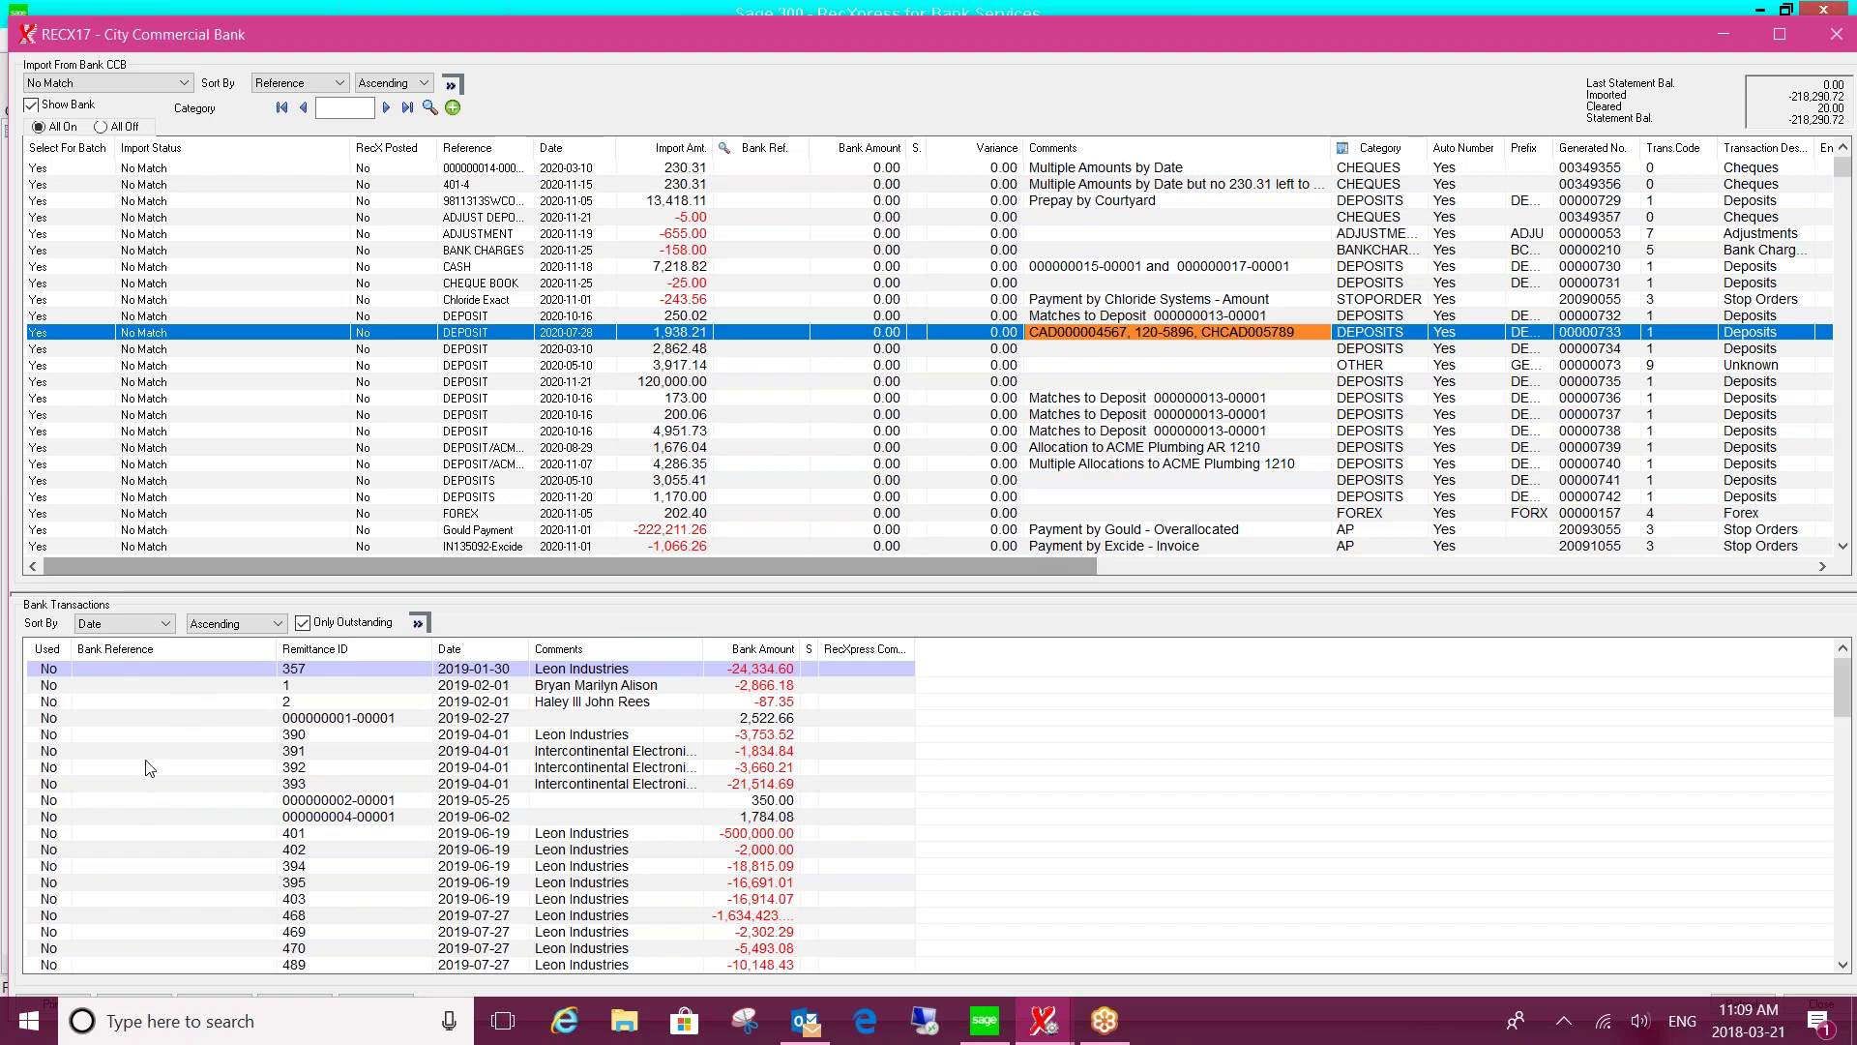
click(132, 624)
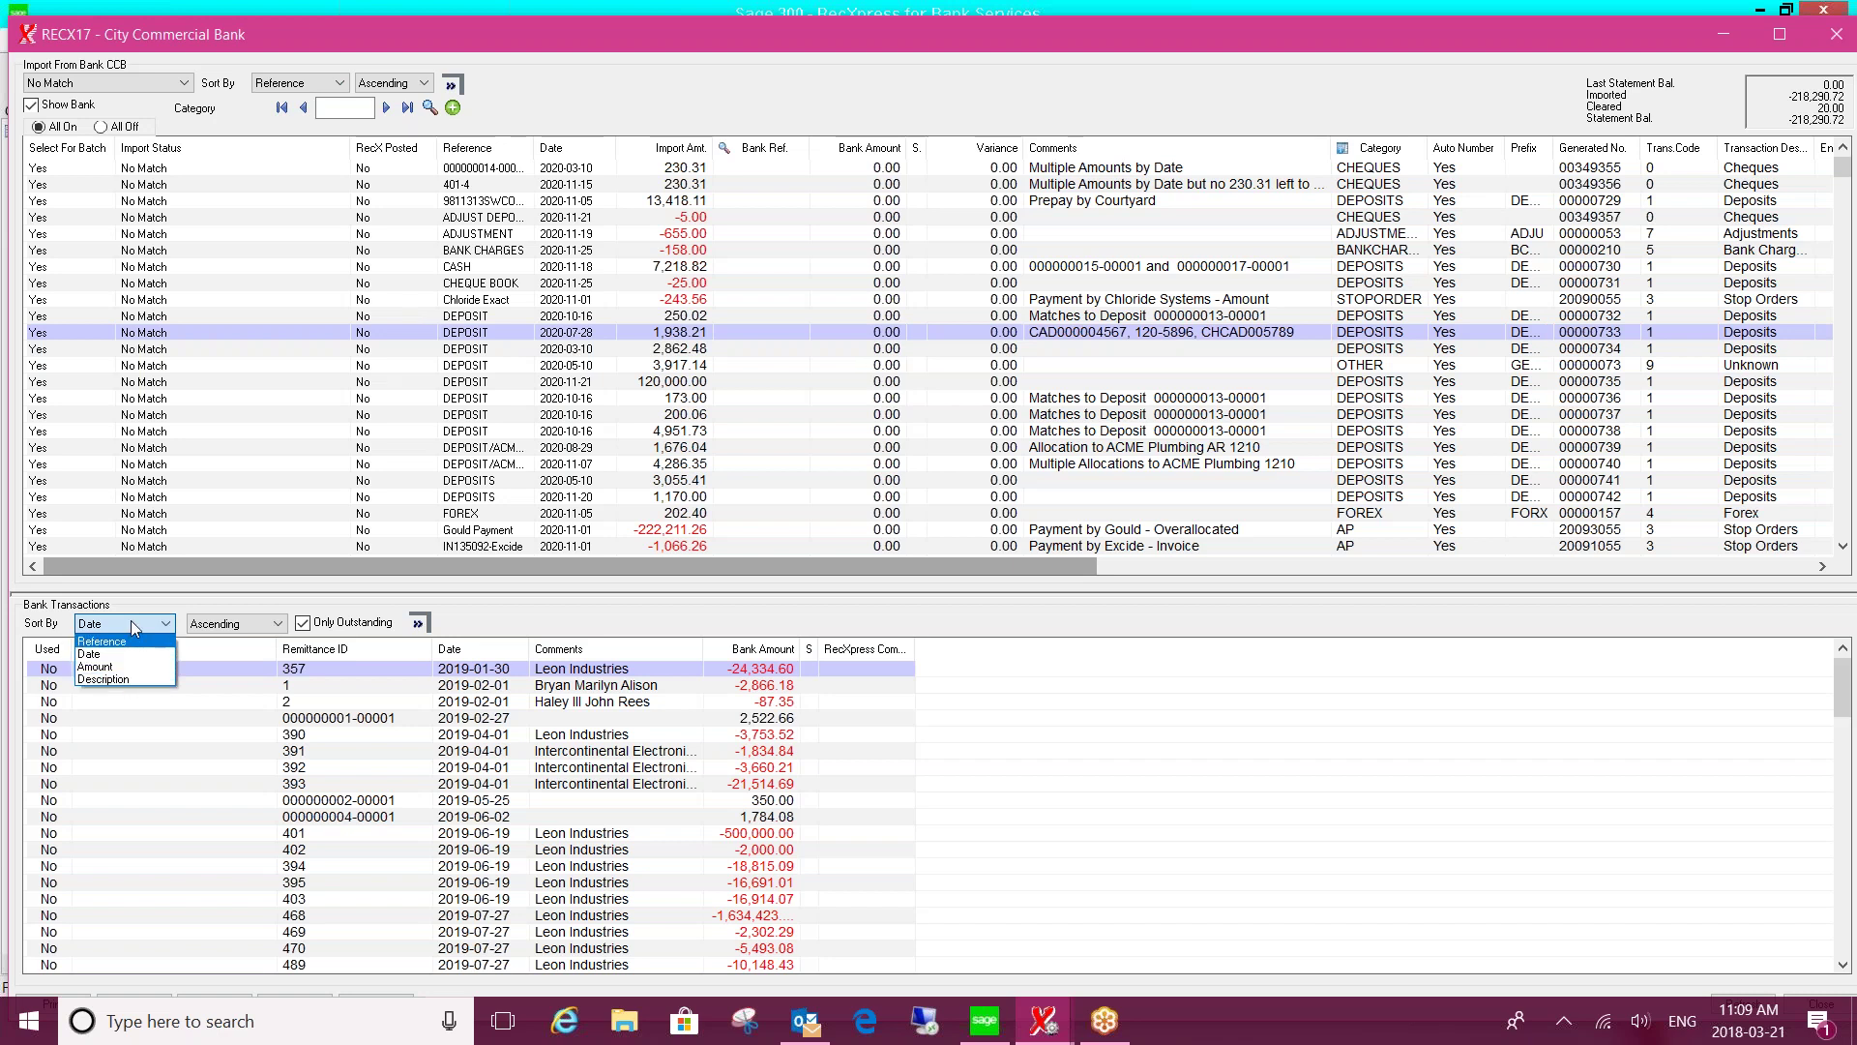
click(130, 624)
scroll(457, 758, down, 5)
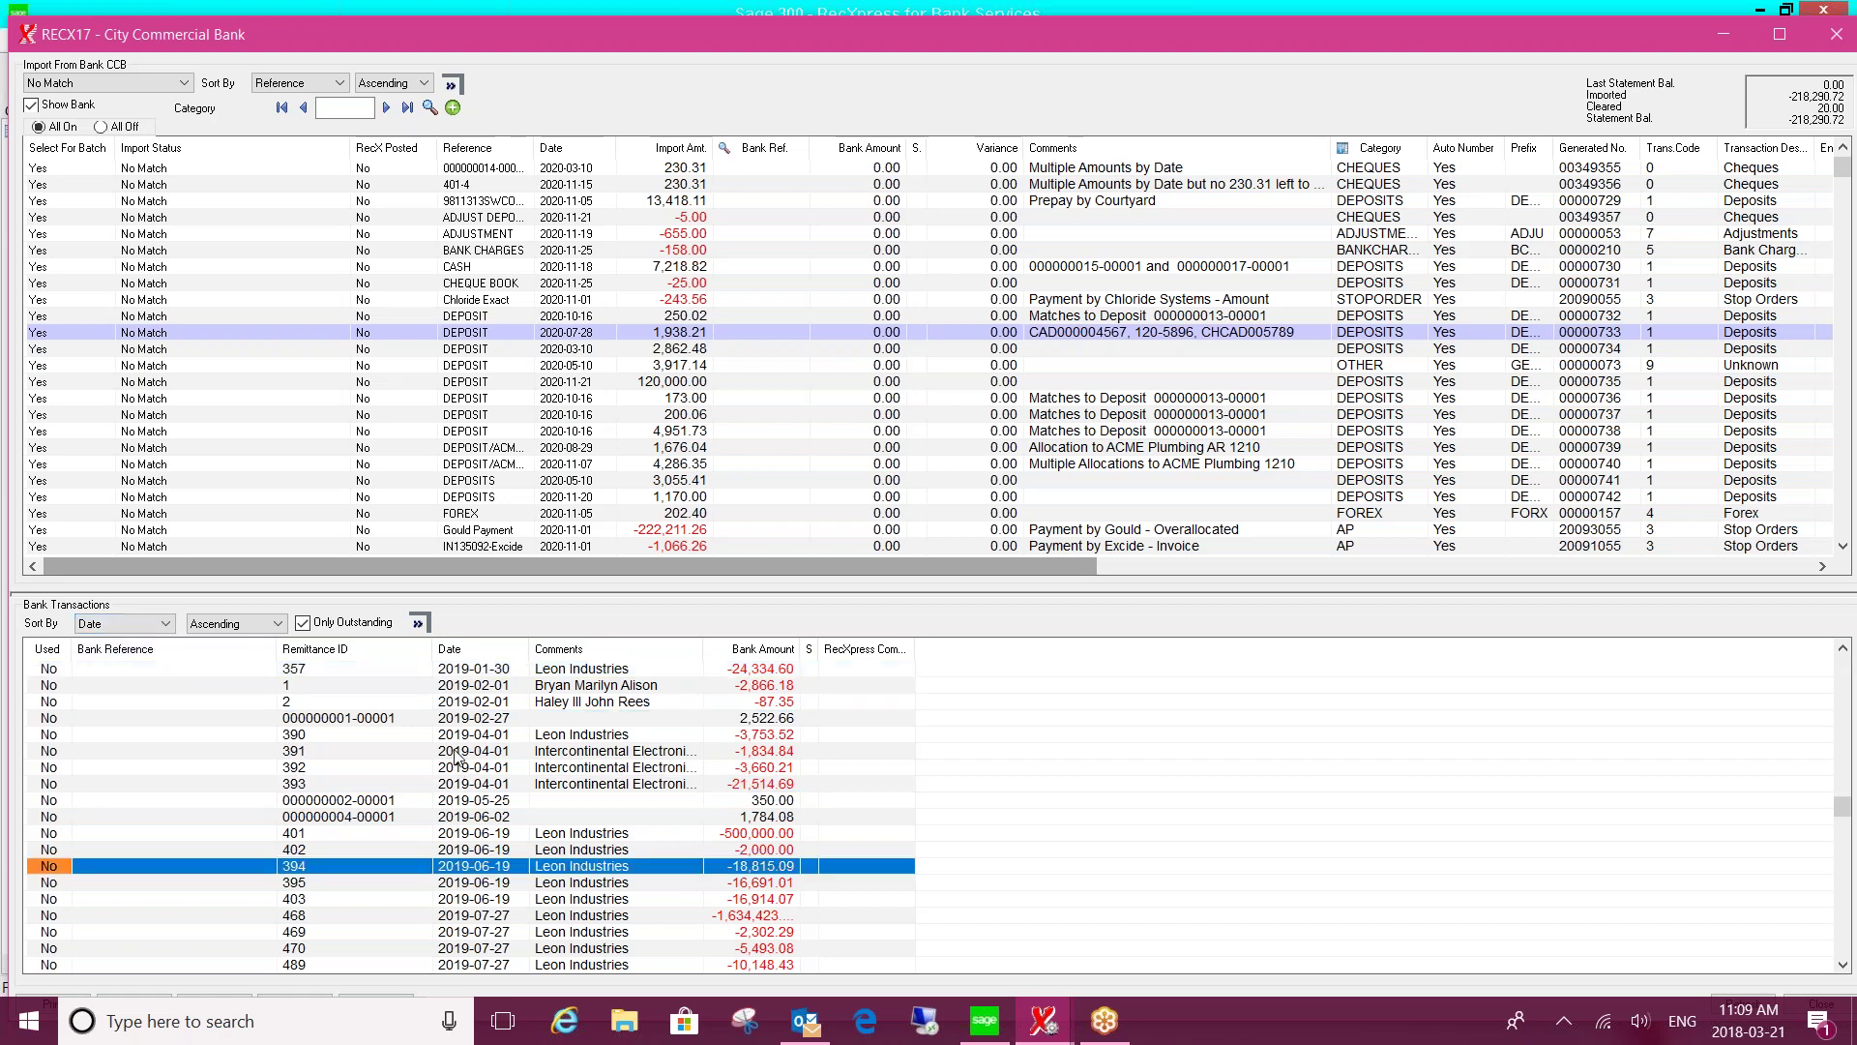
scroll(458, 757, down, 10)
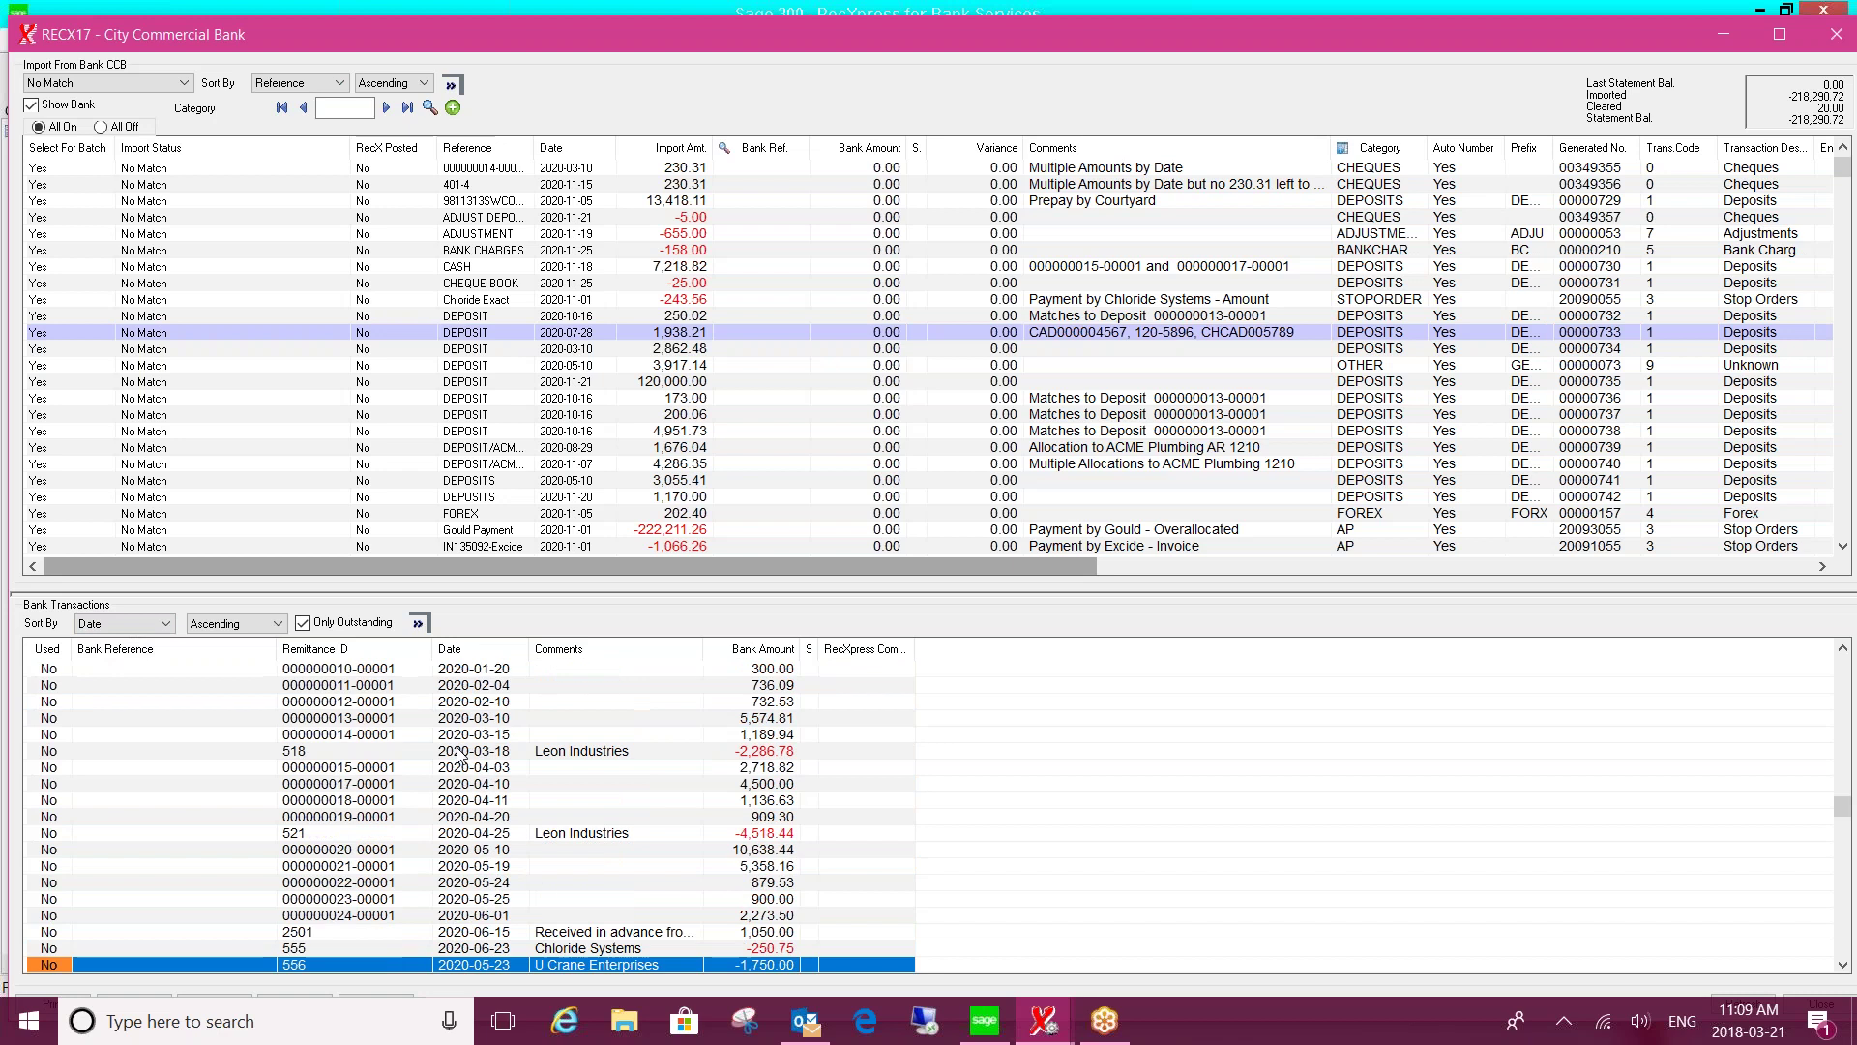
scroll(460, 755, down, 5)
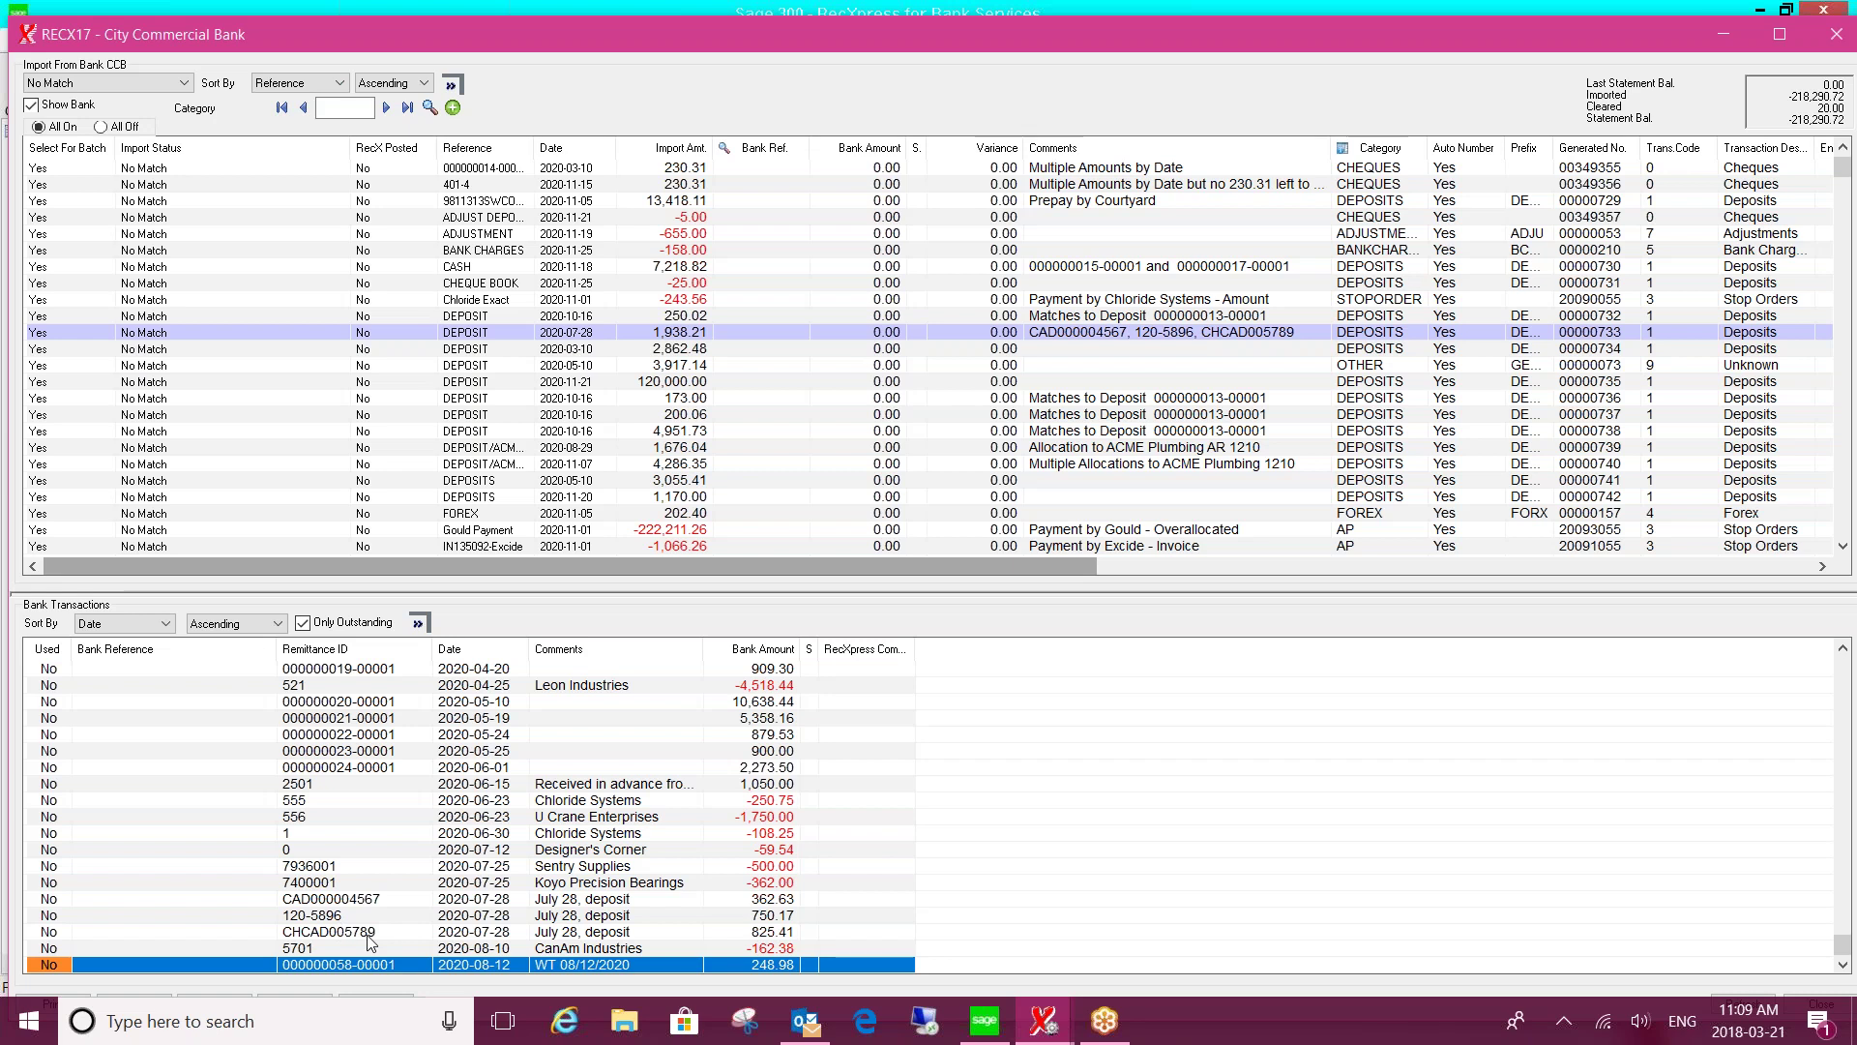
Match the 1,938.21 deposit to CAD000004567, 120-5896 and CHCAD005789, then minimise the window.
click(376, 900)
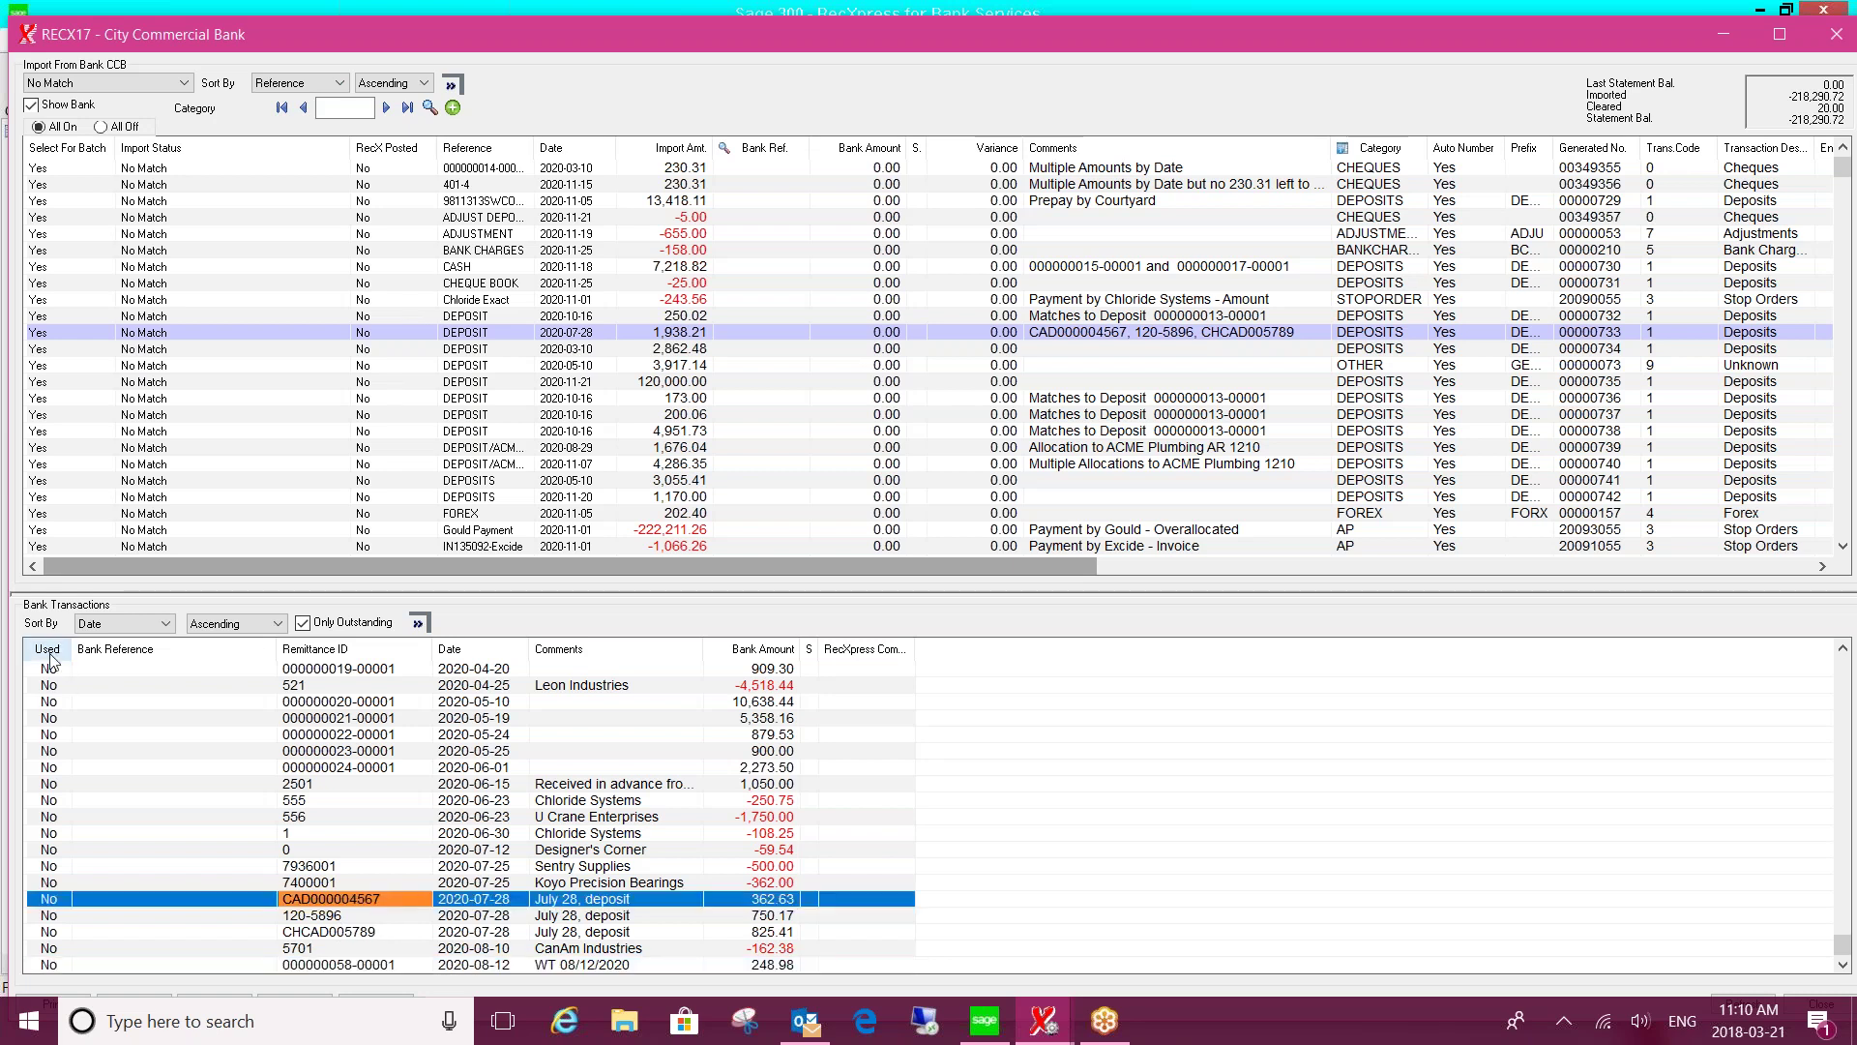
click(41, 902)
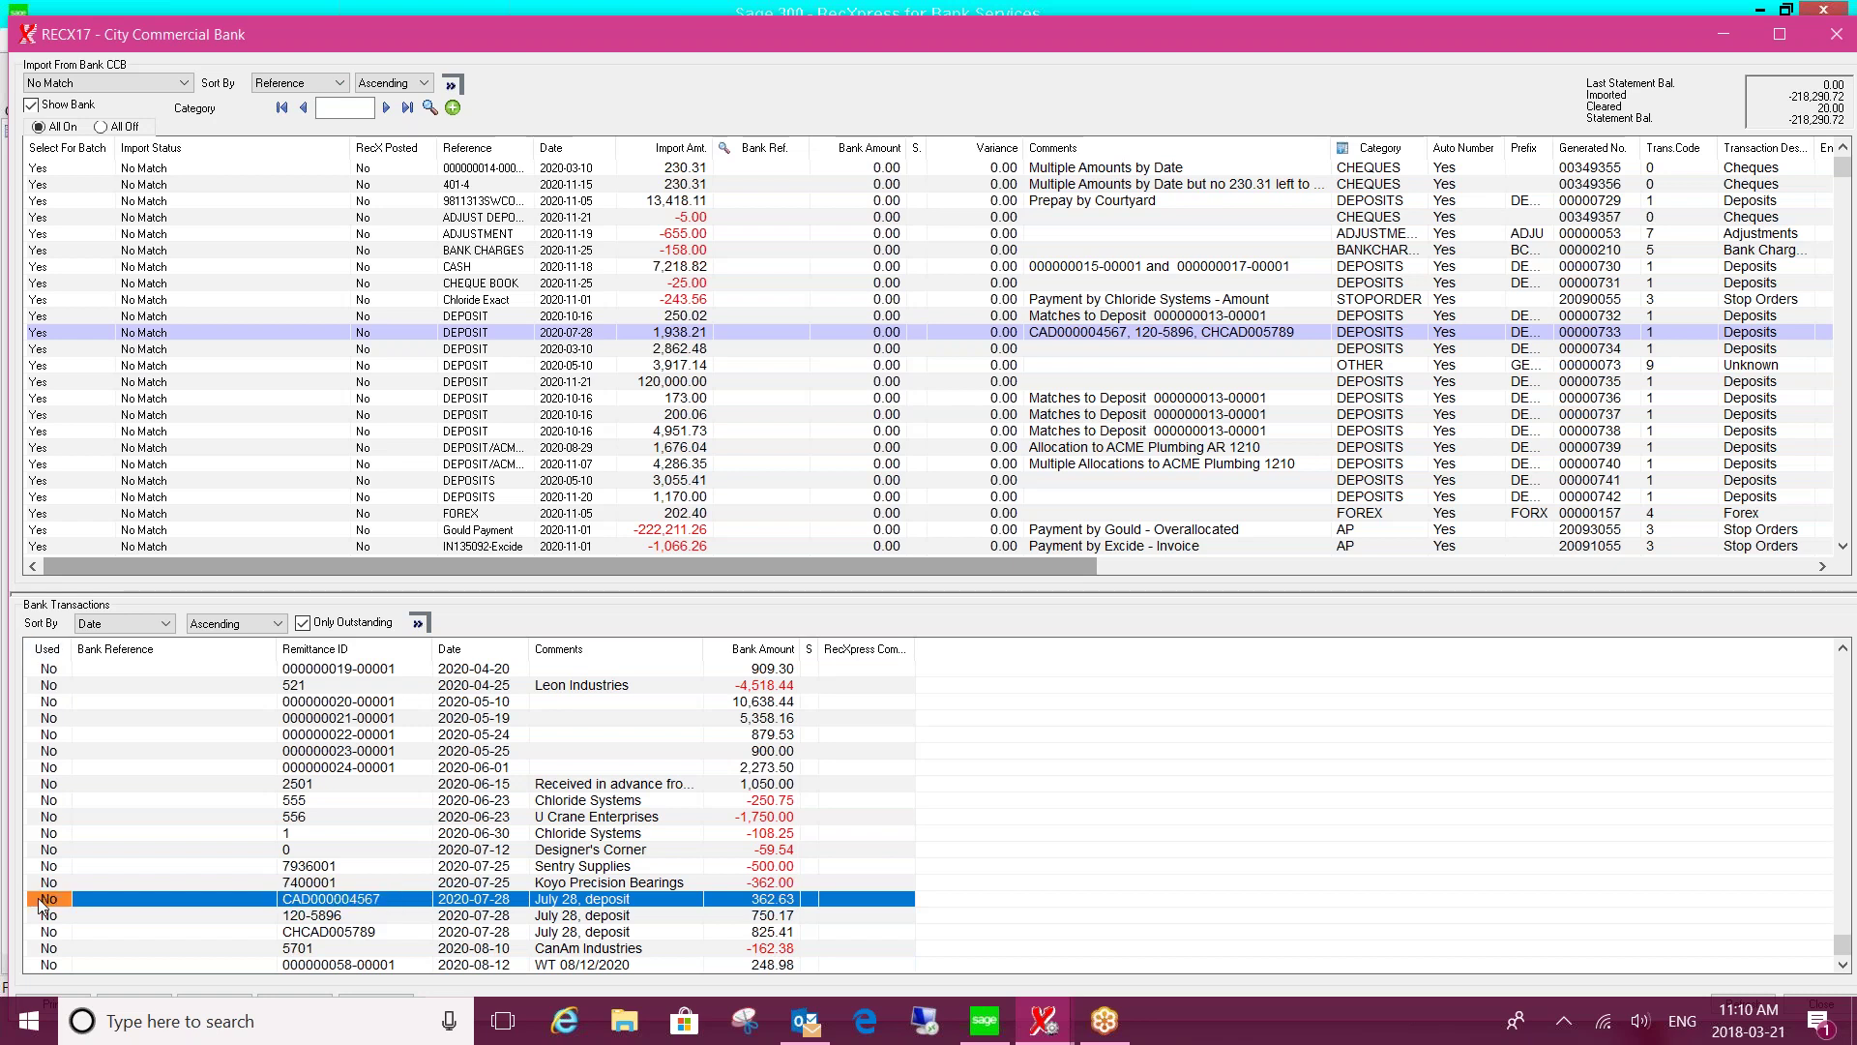
click(41, 905)
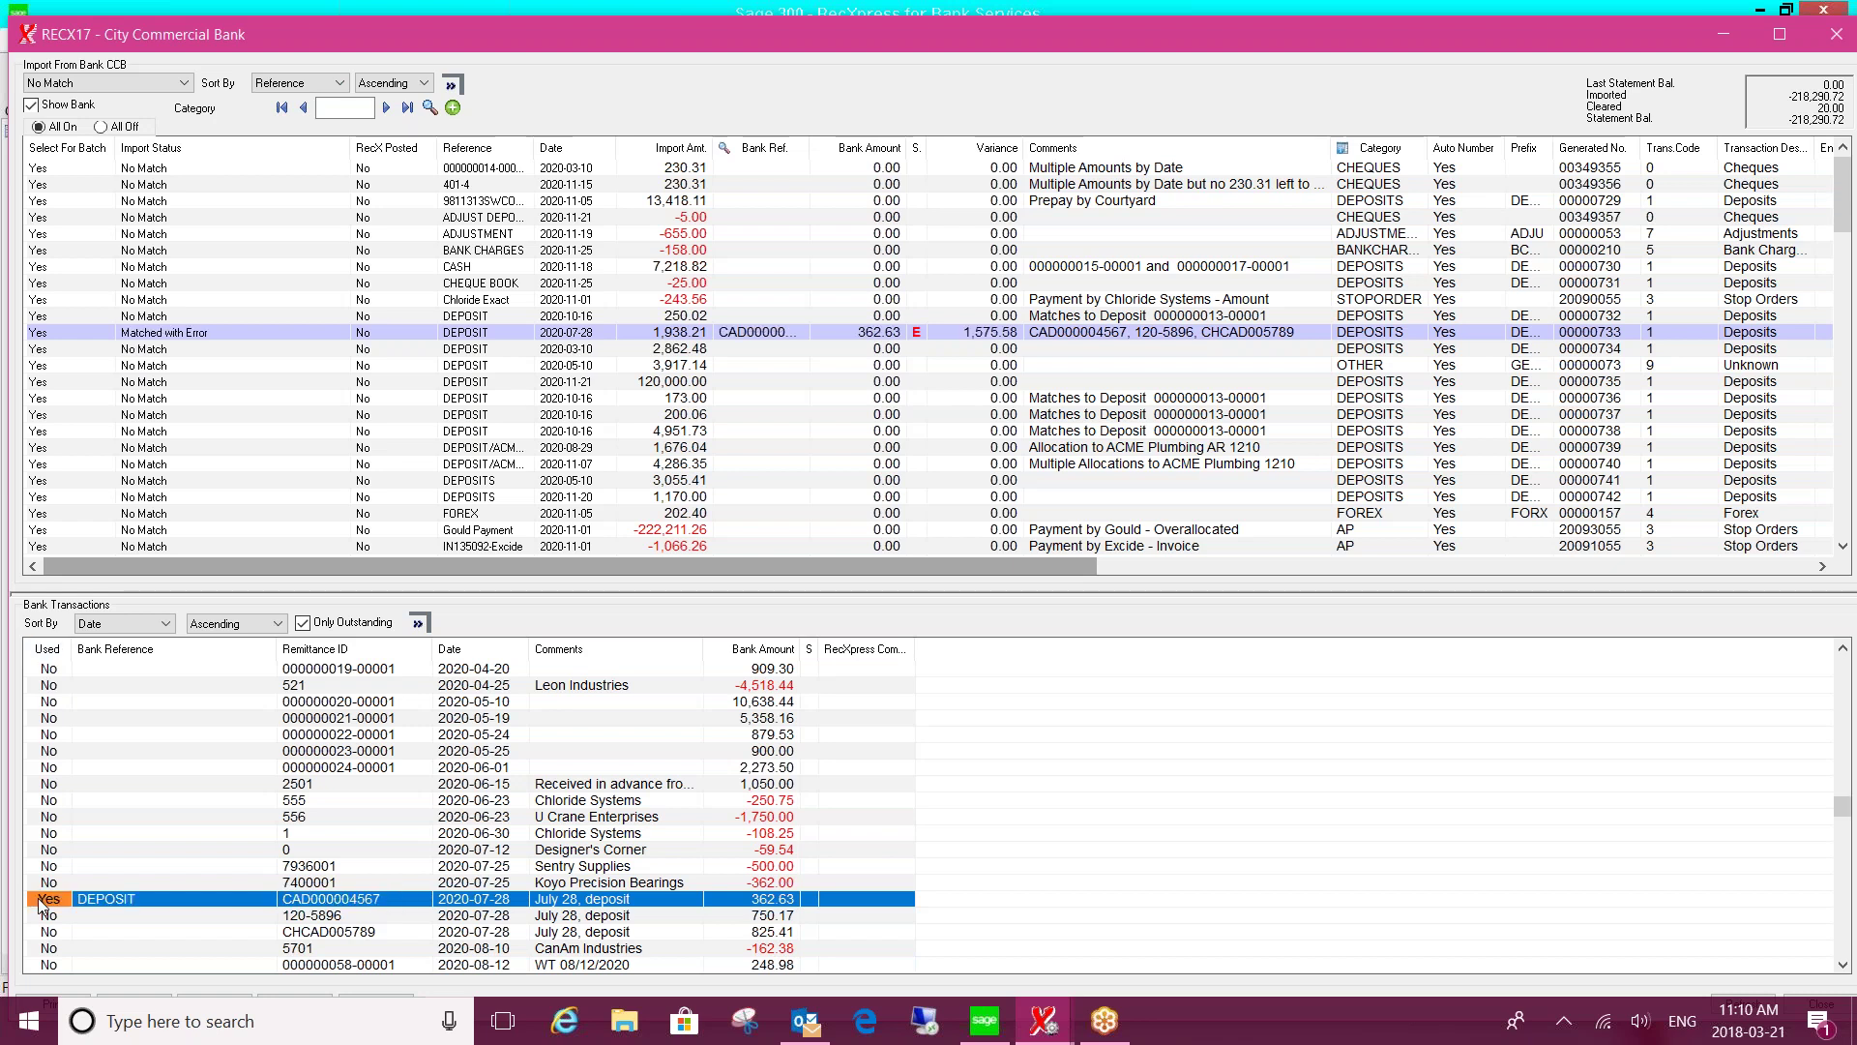
click(40, 918)
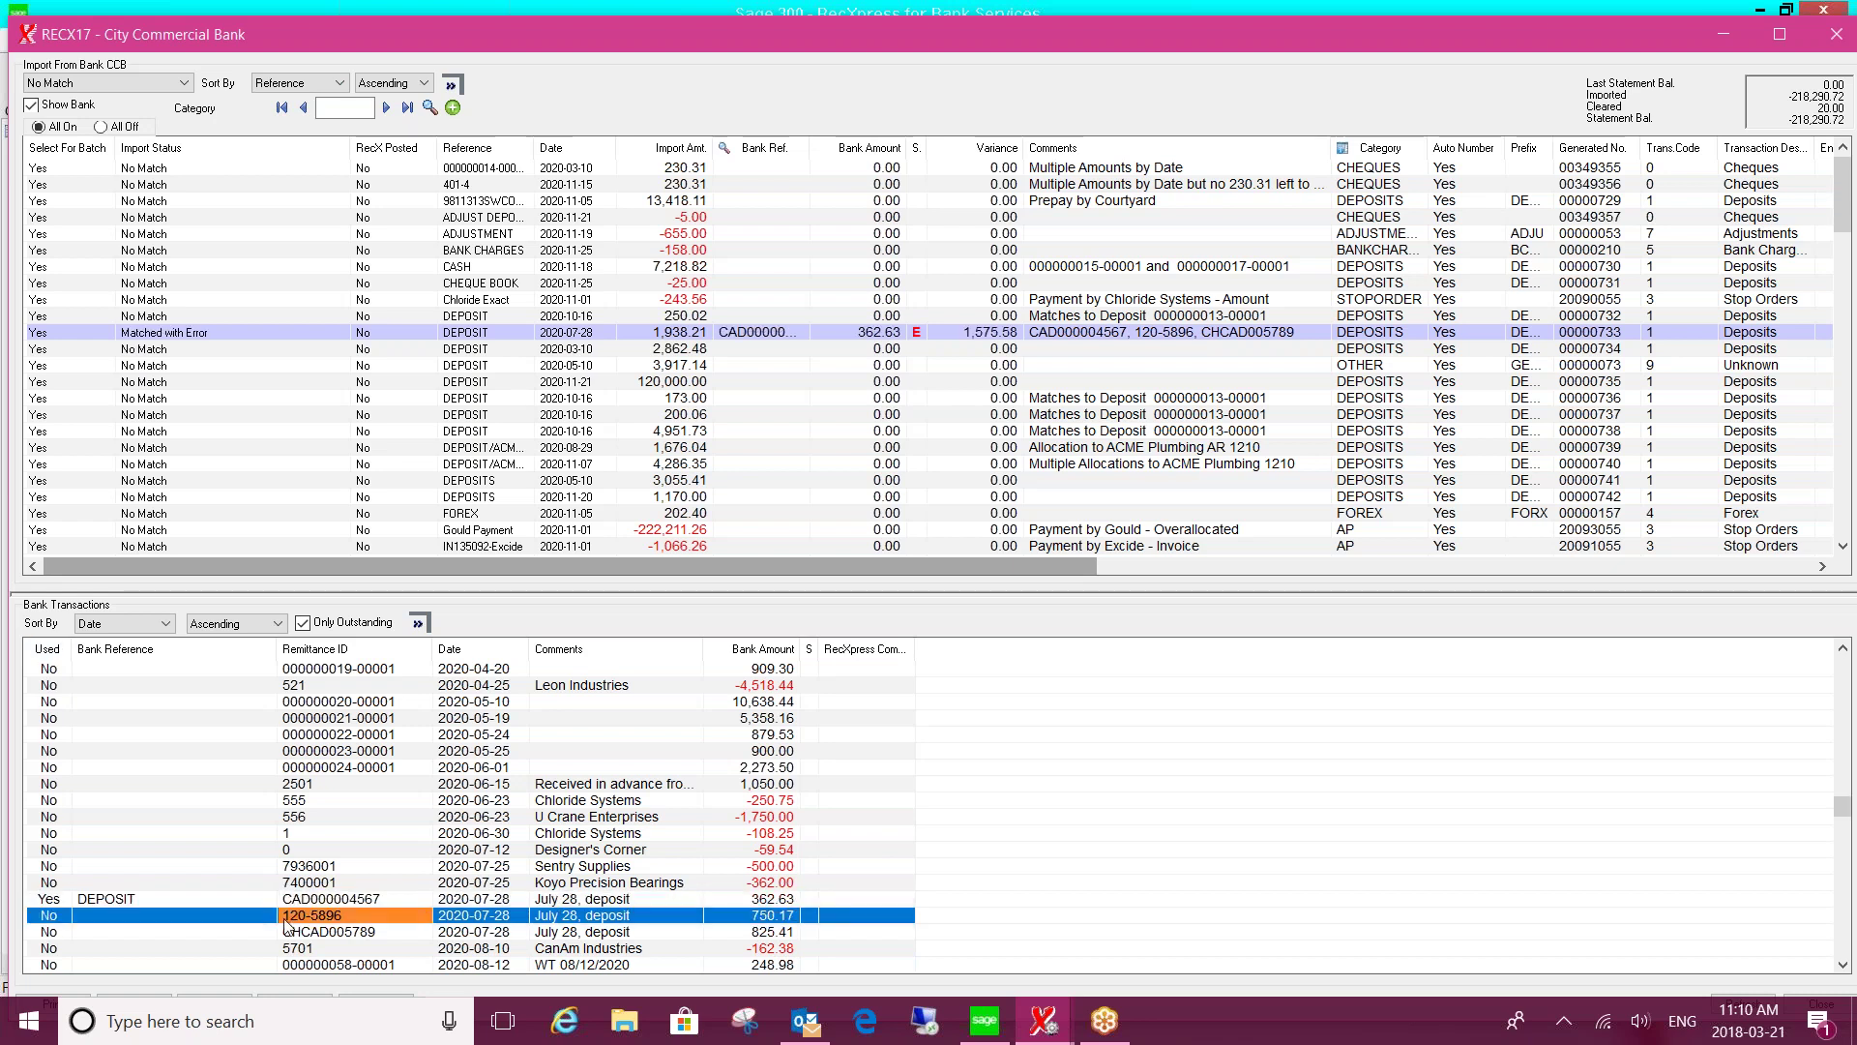
click(40, 918)
click(49, 933)
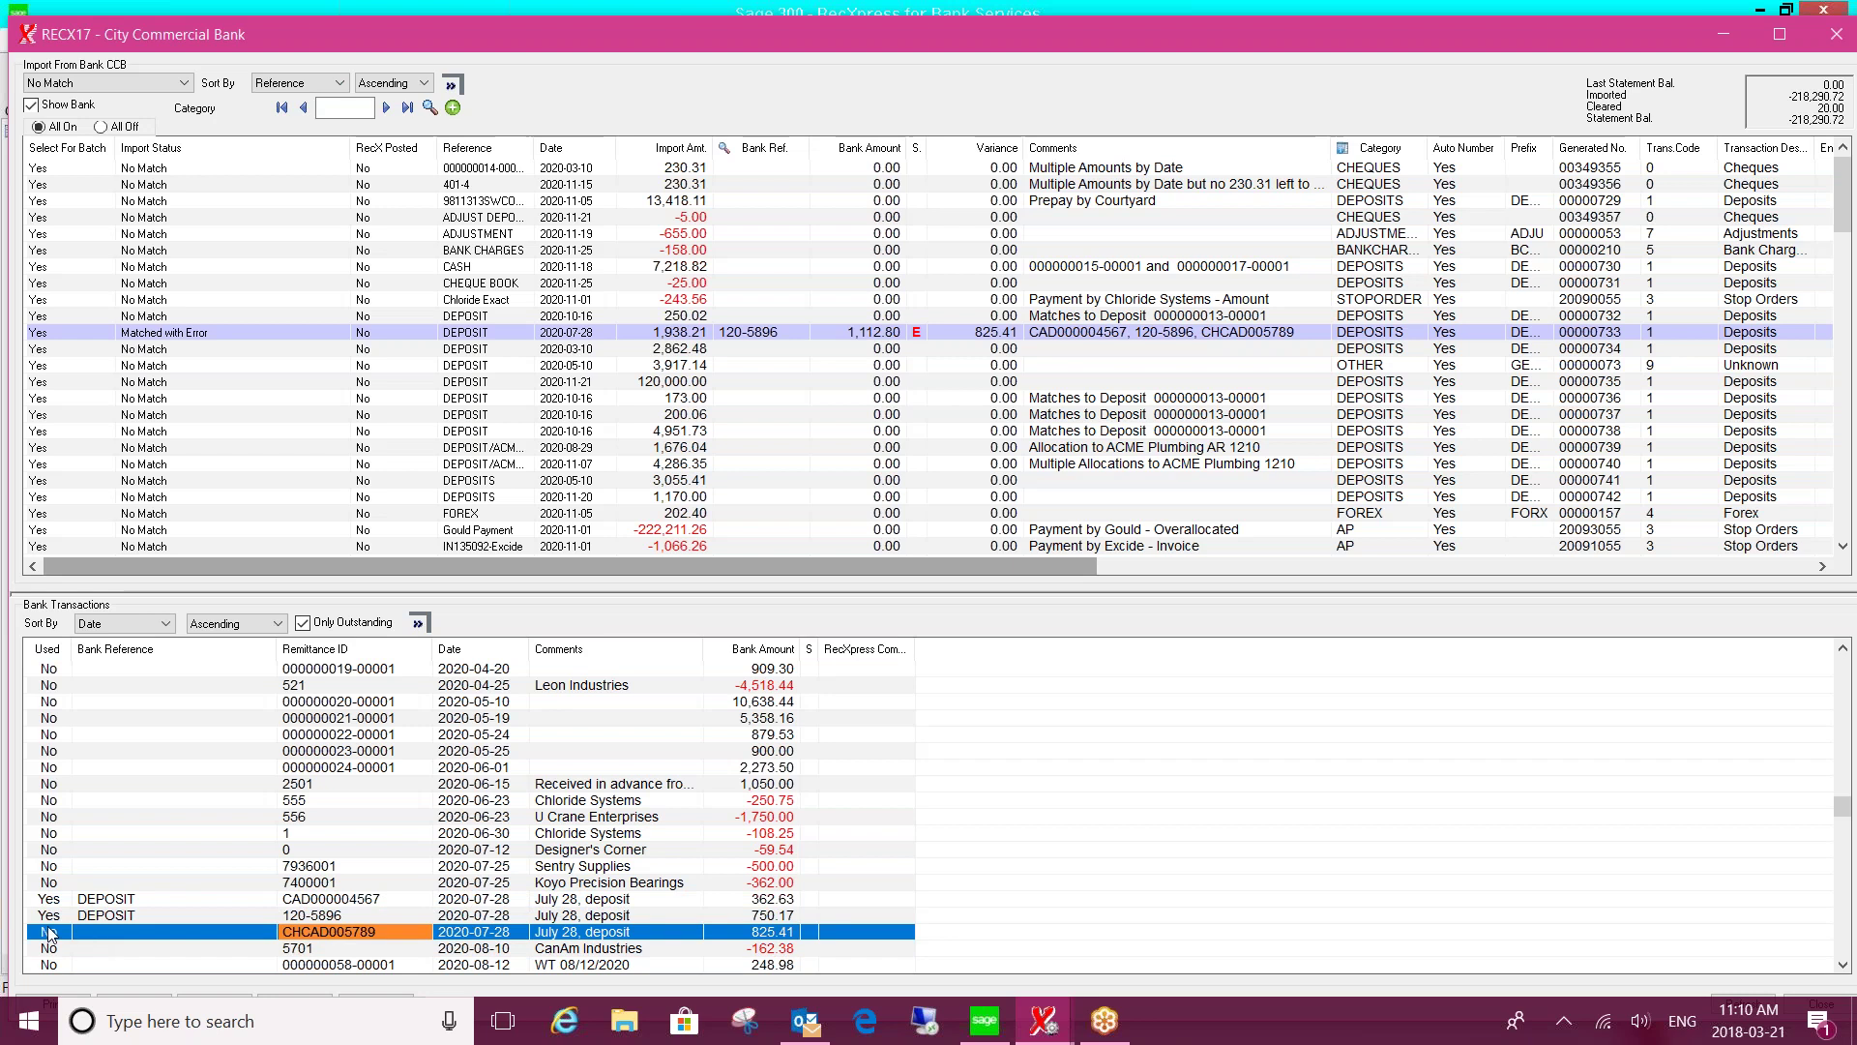
click(49, 933)
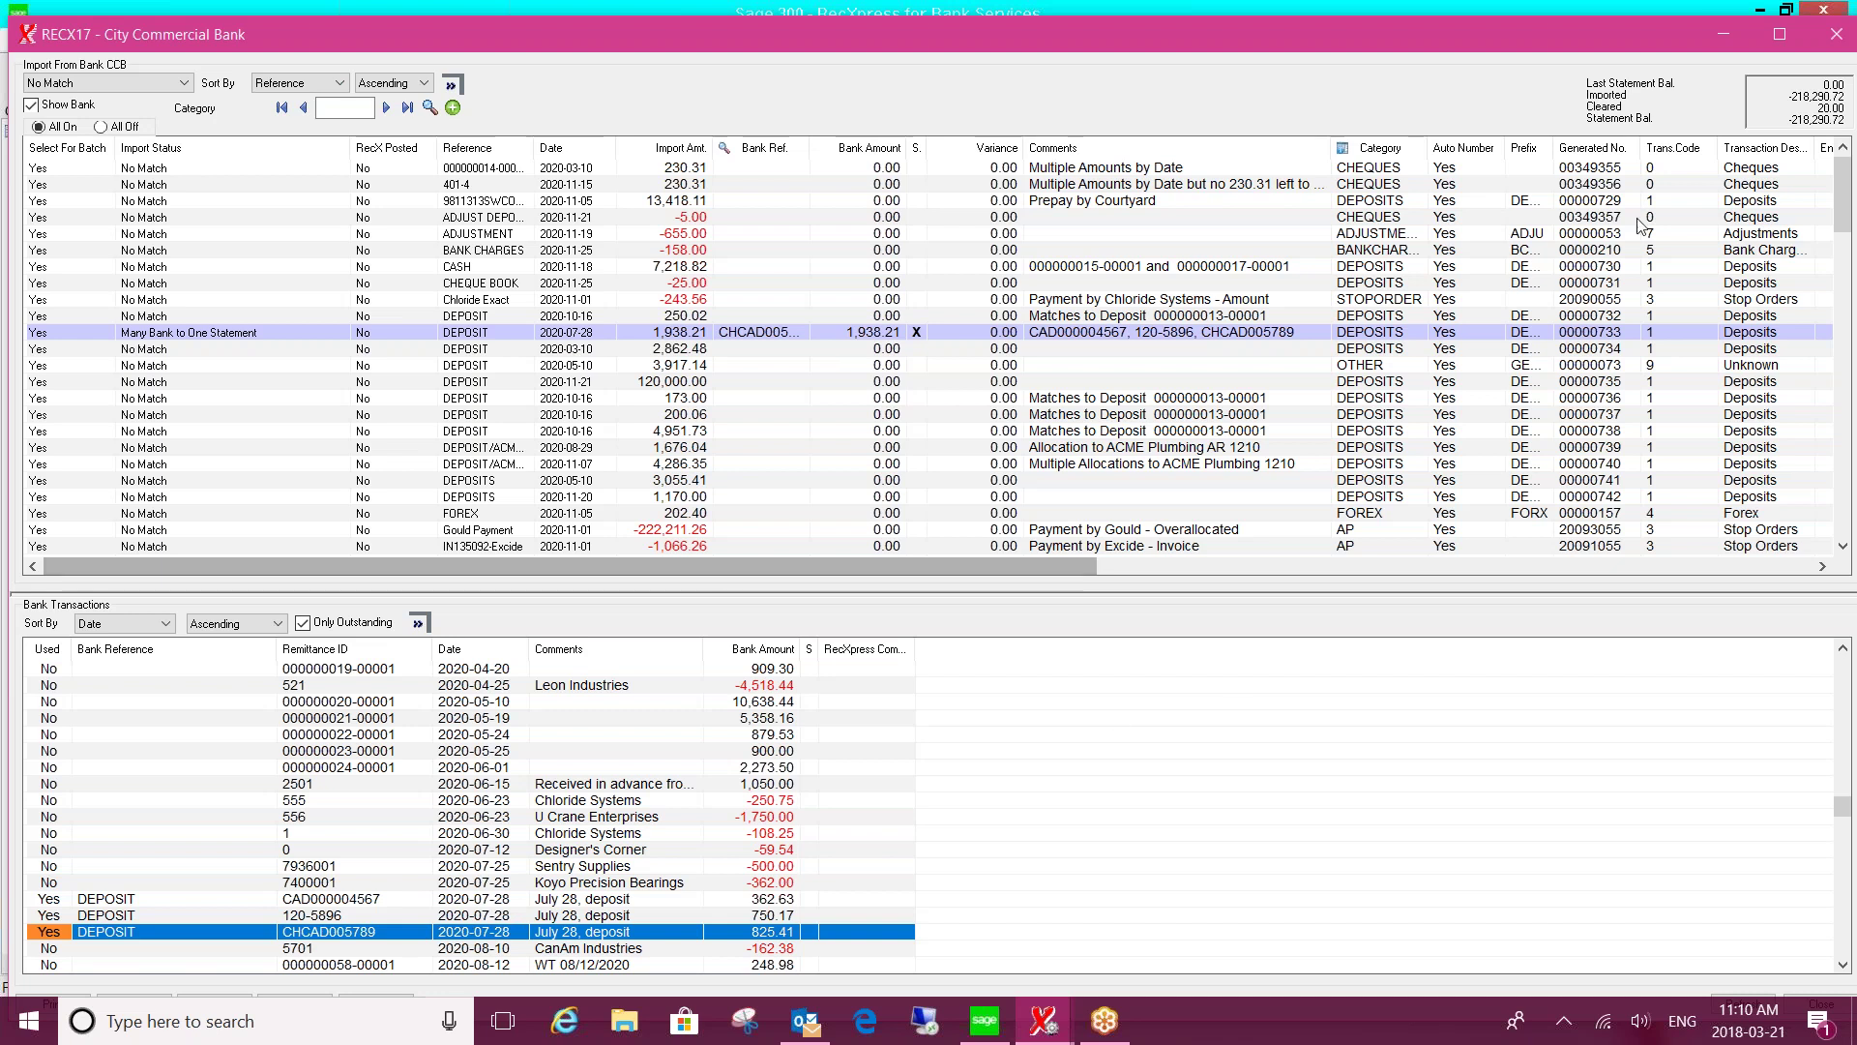
click(1726, 31)
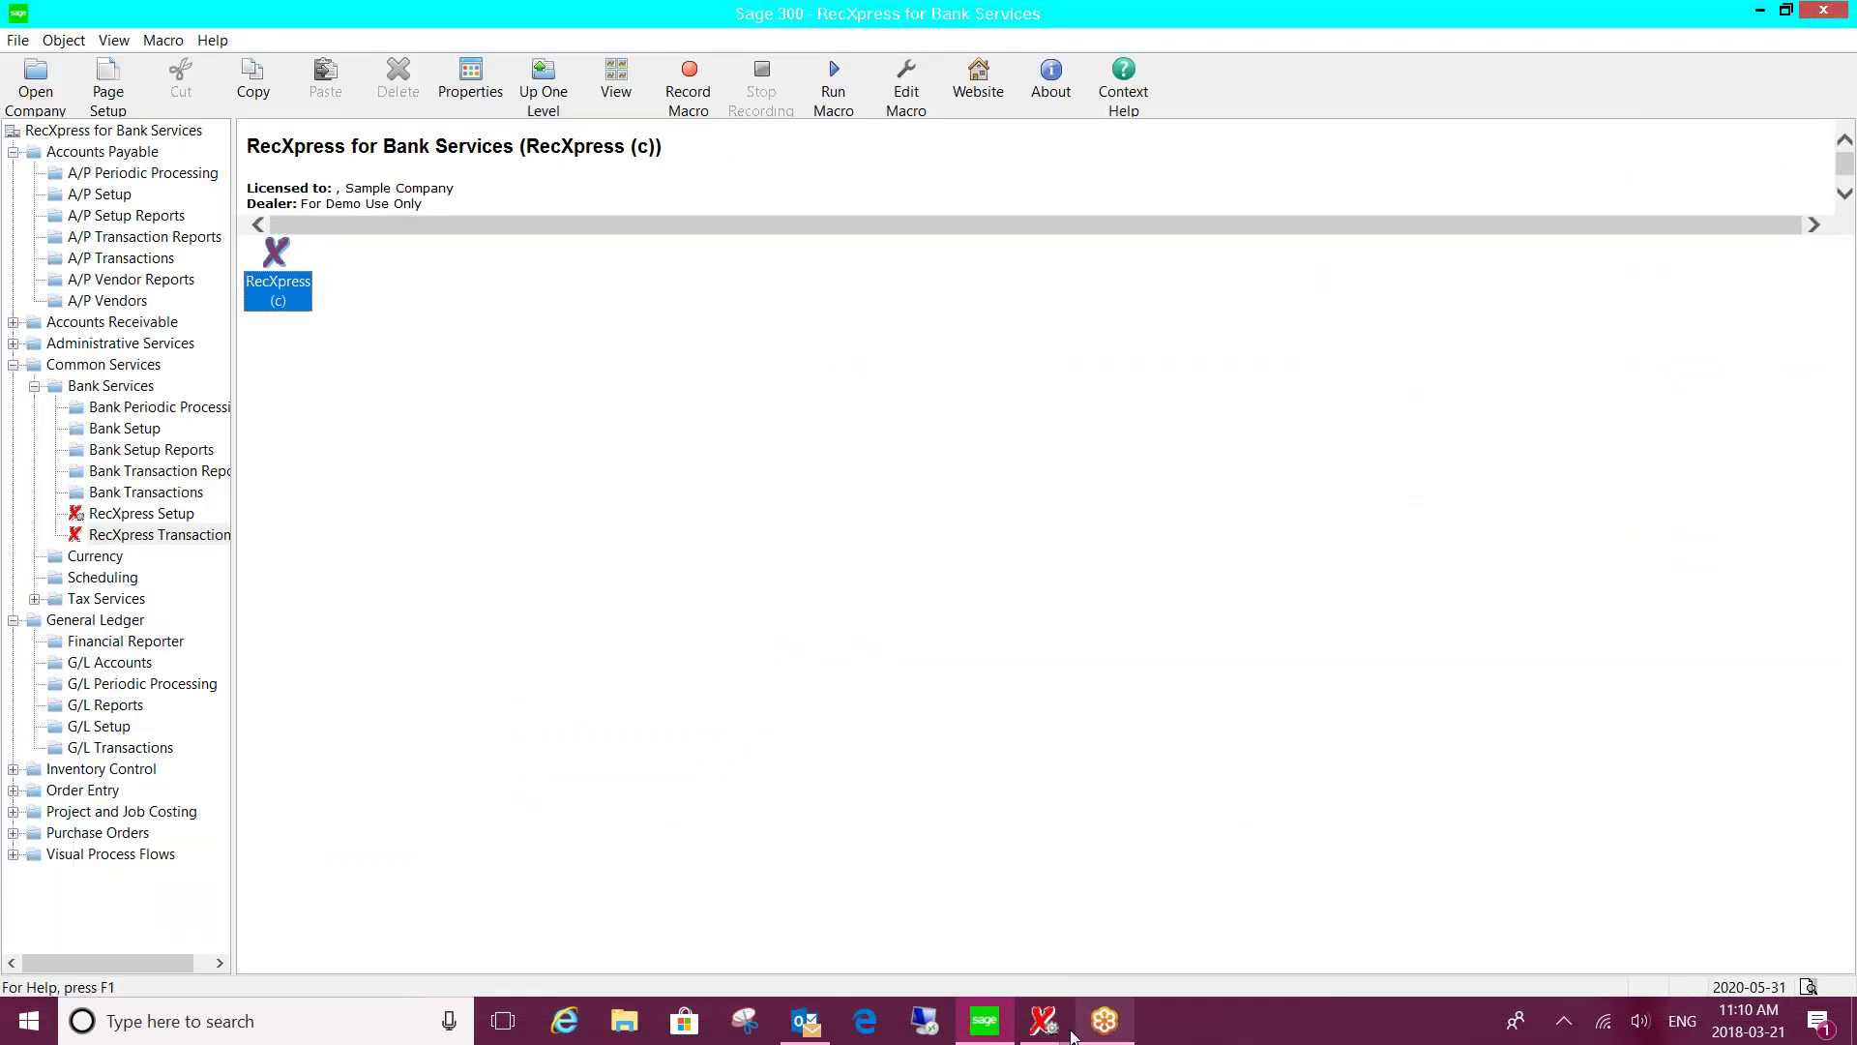
Restore and maximise the Rules window, then pick the DEPOSITS category for the SAMPLE template.
mouse_move(1039, 1024)
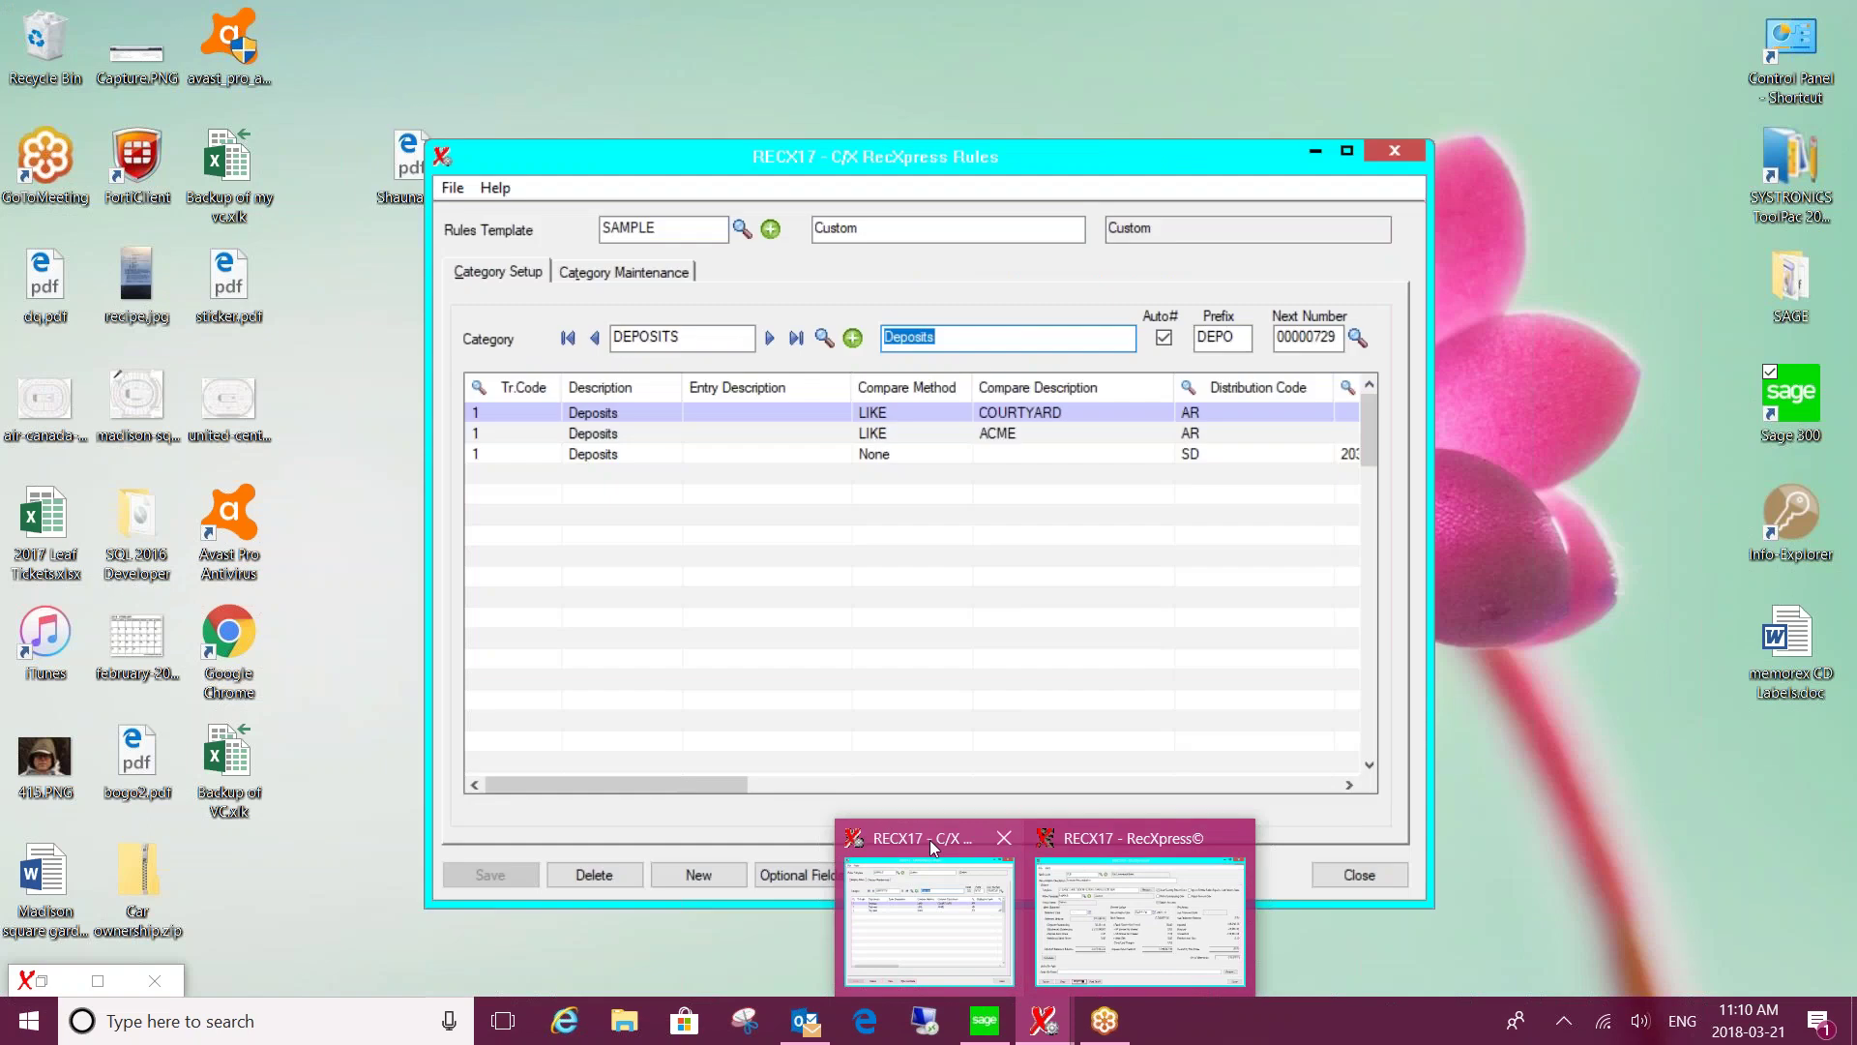
click(930, 839)
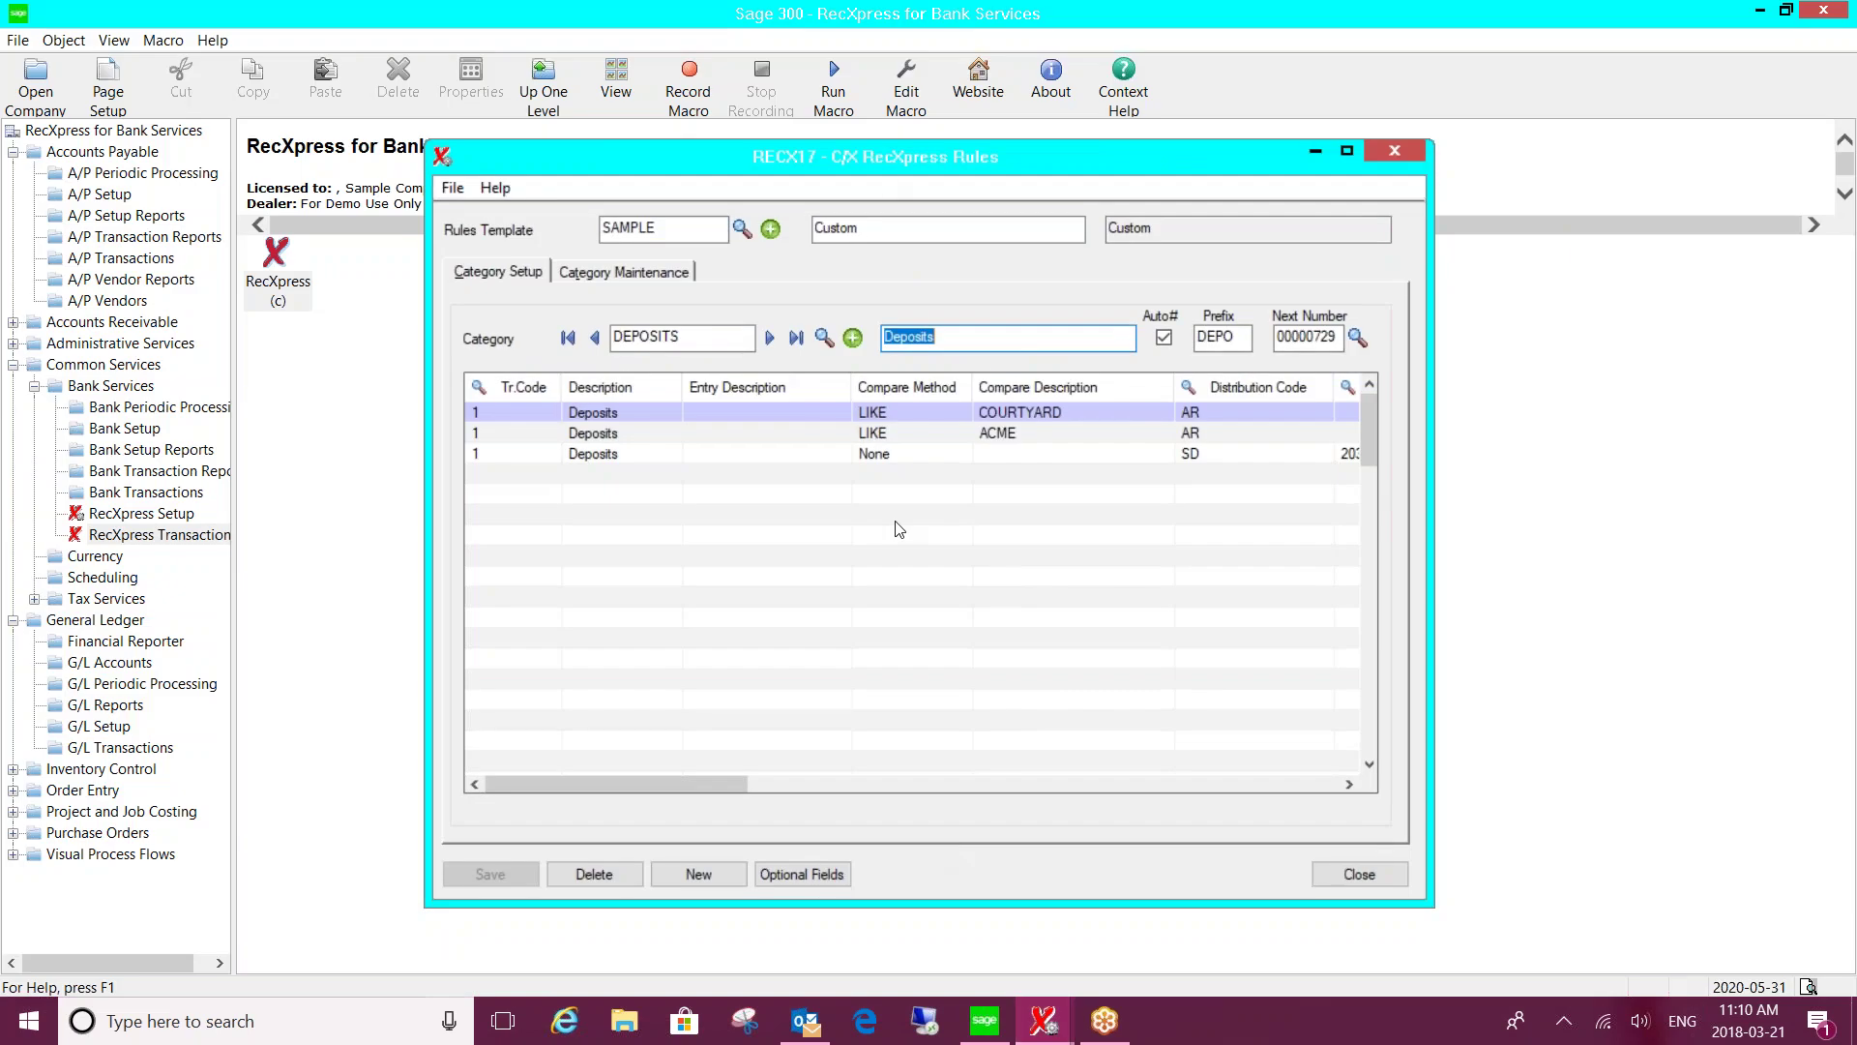
double_click(880, 164)
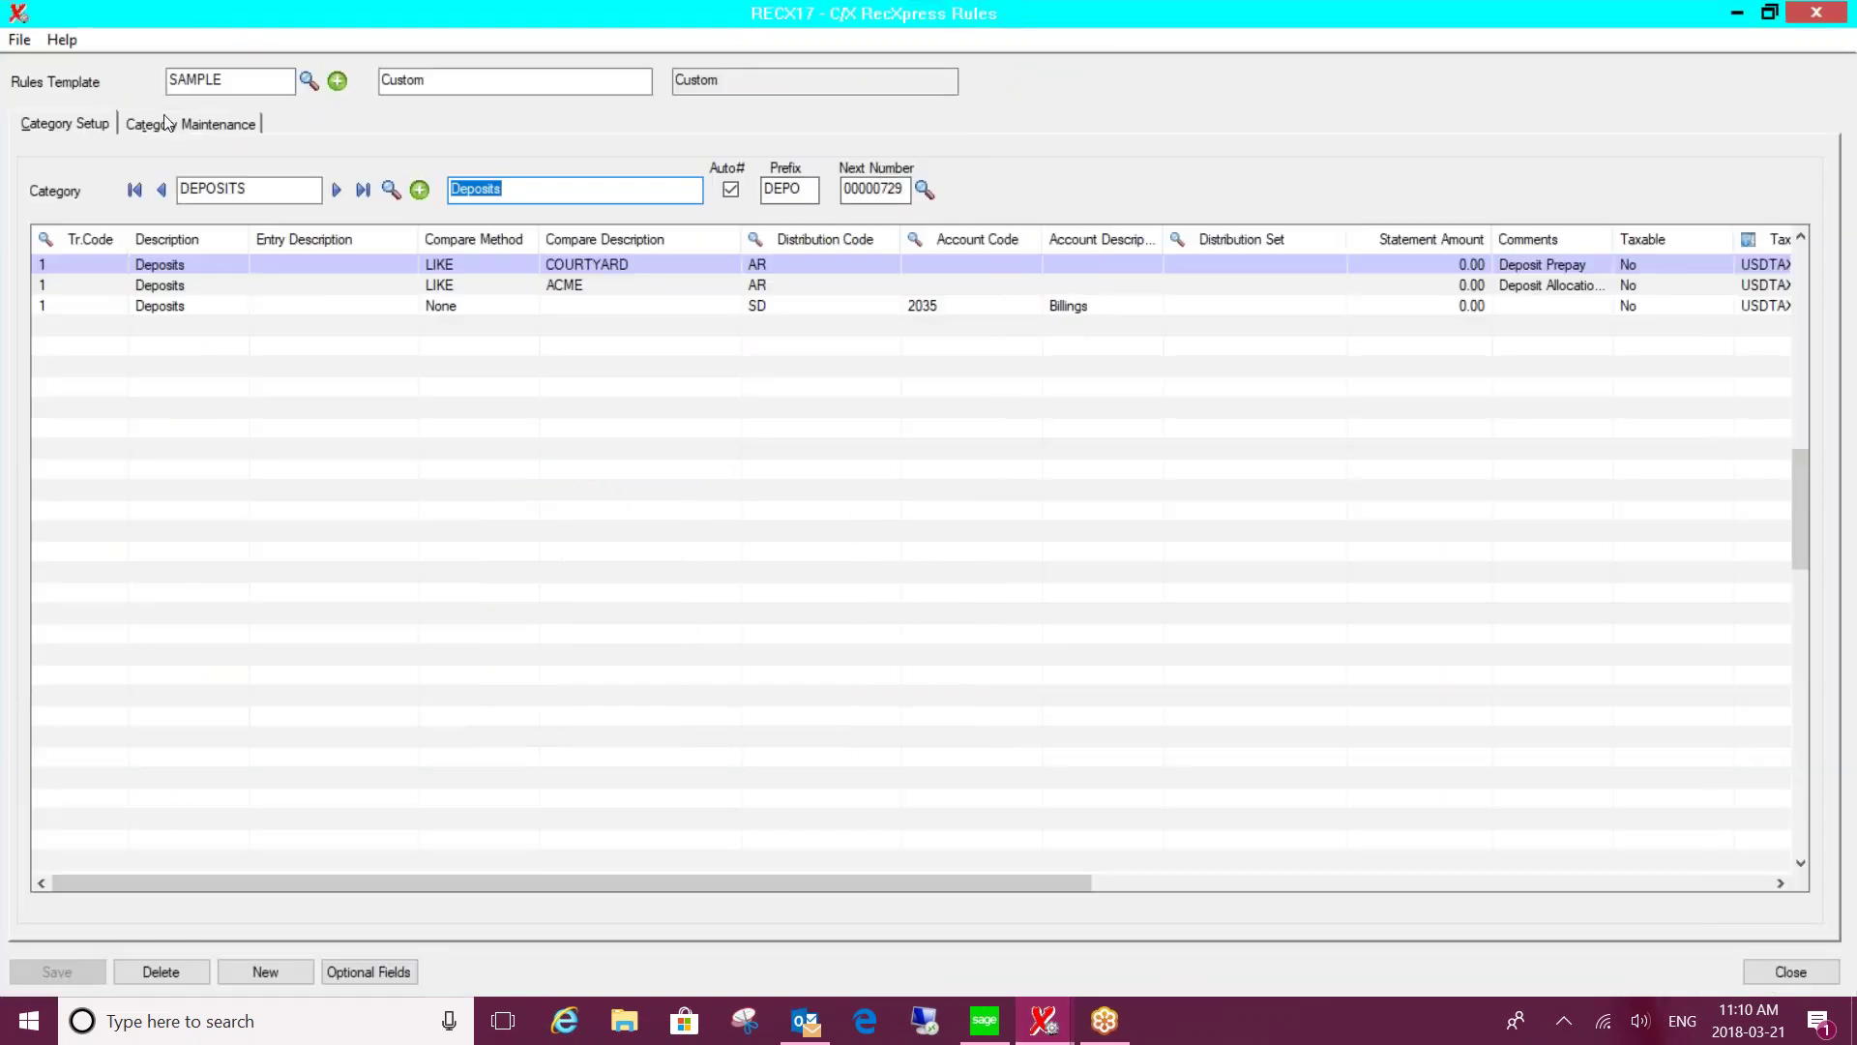
click(390, 189)
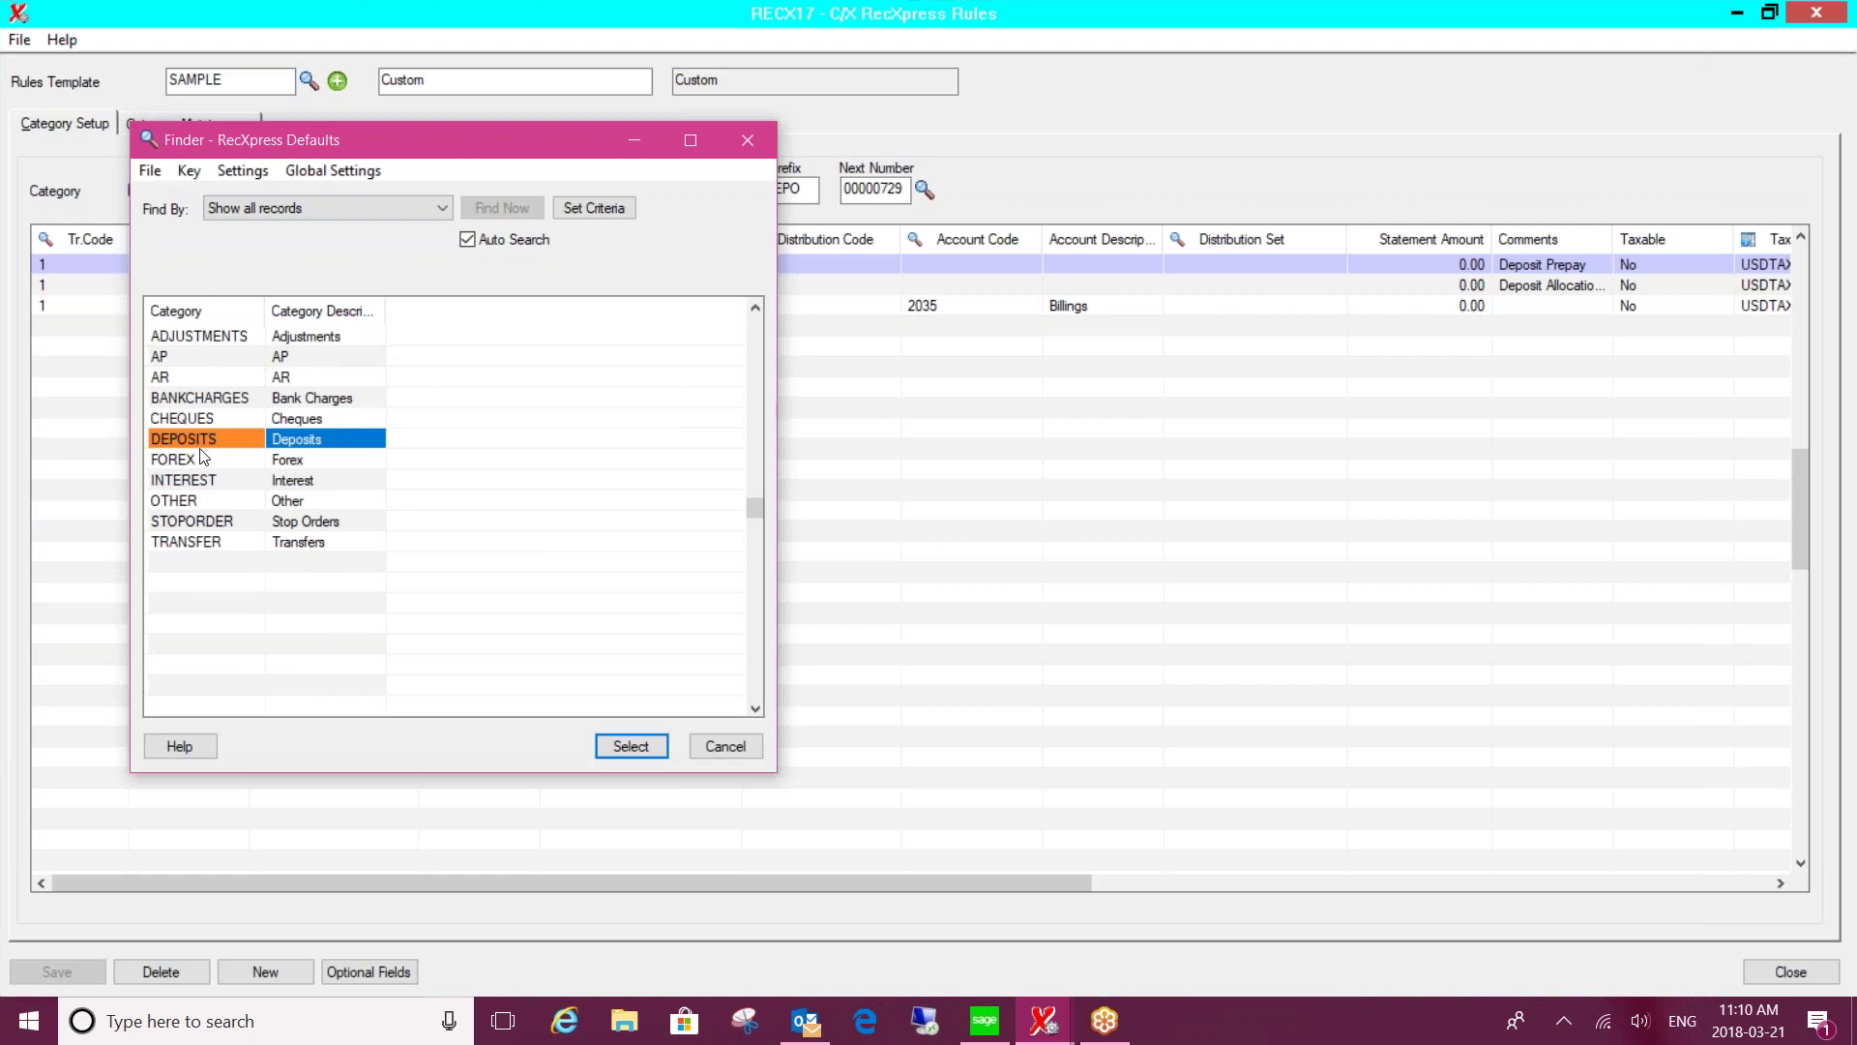
double_click(276, 440)
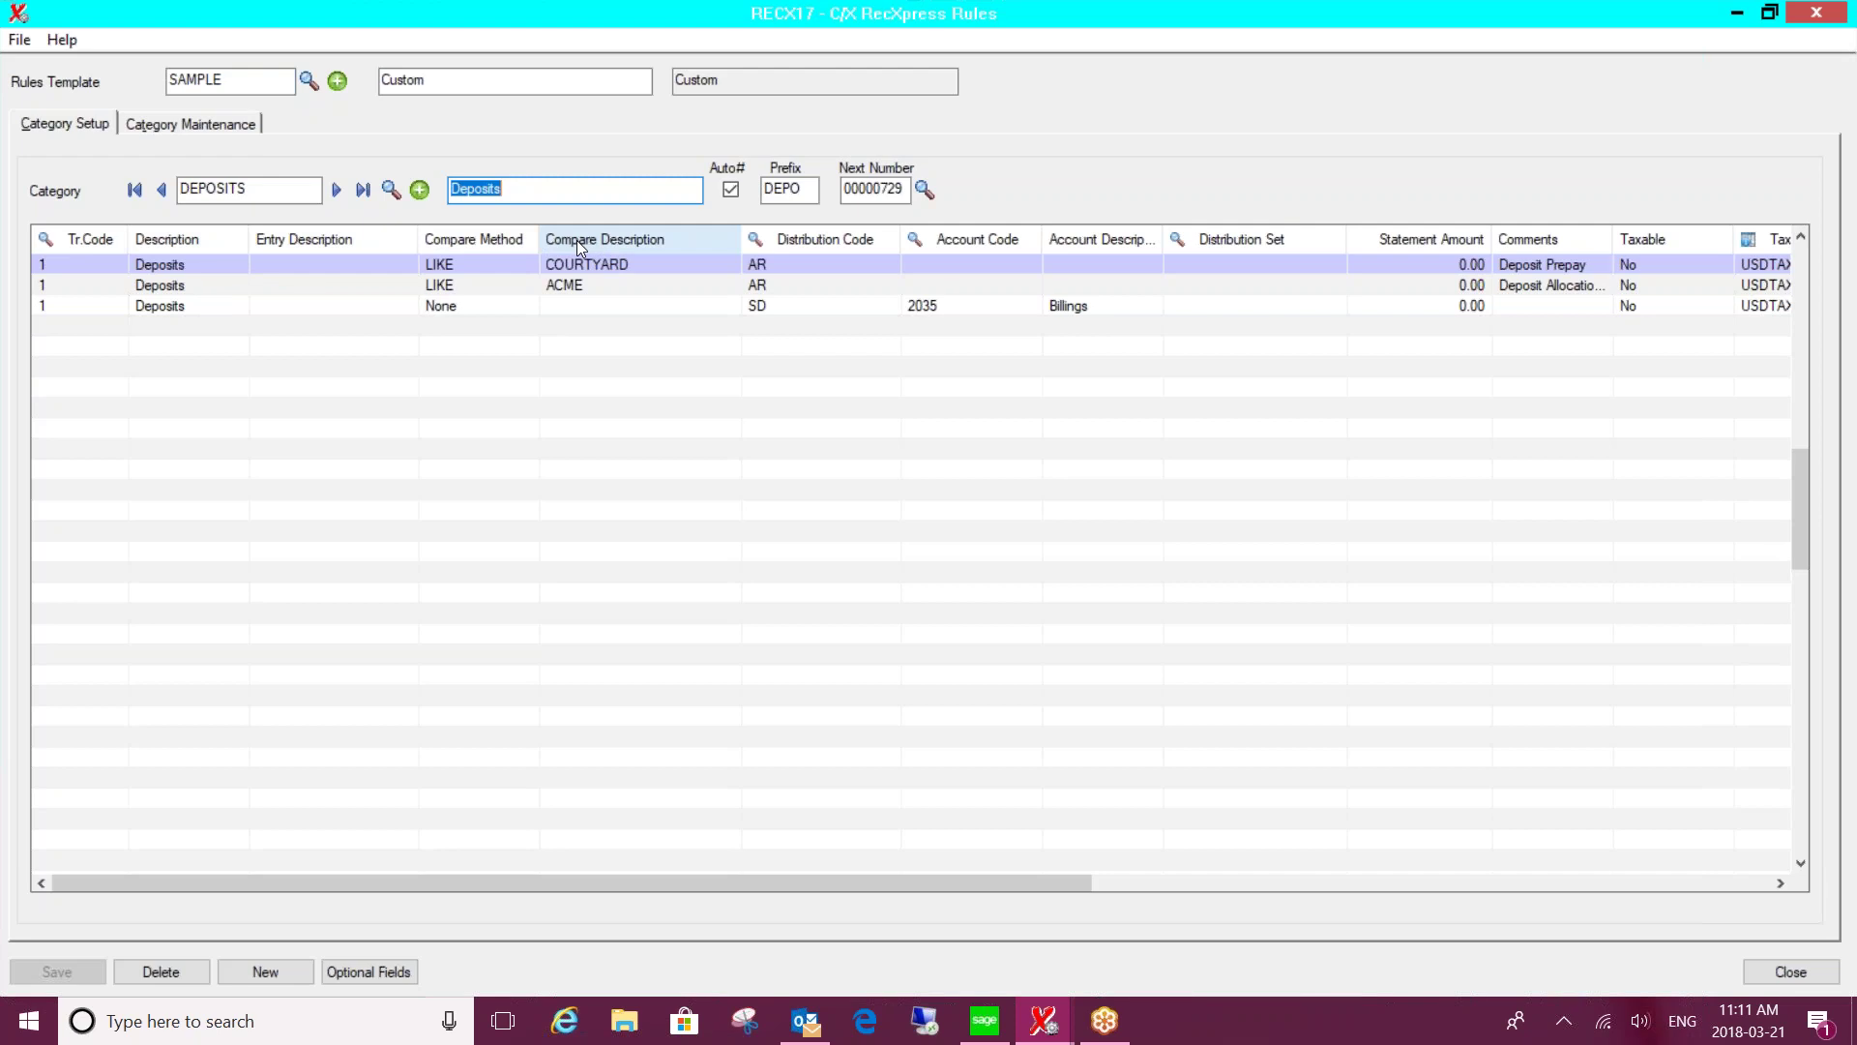
click(574, 283)
click(587, 278)
drag(587, 277, 500, 287)
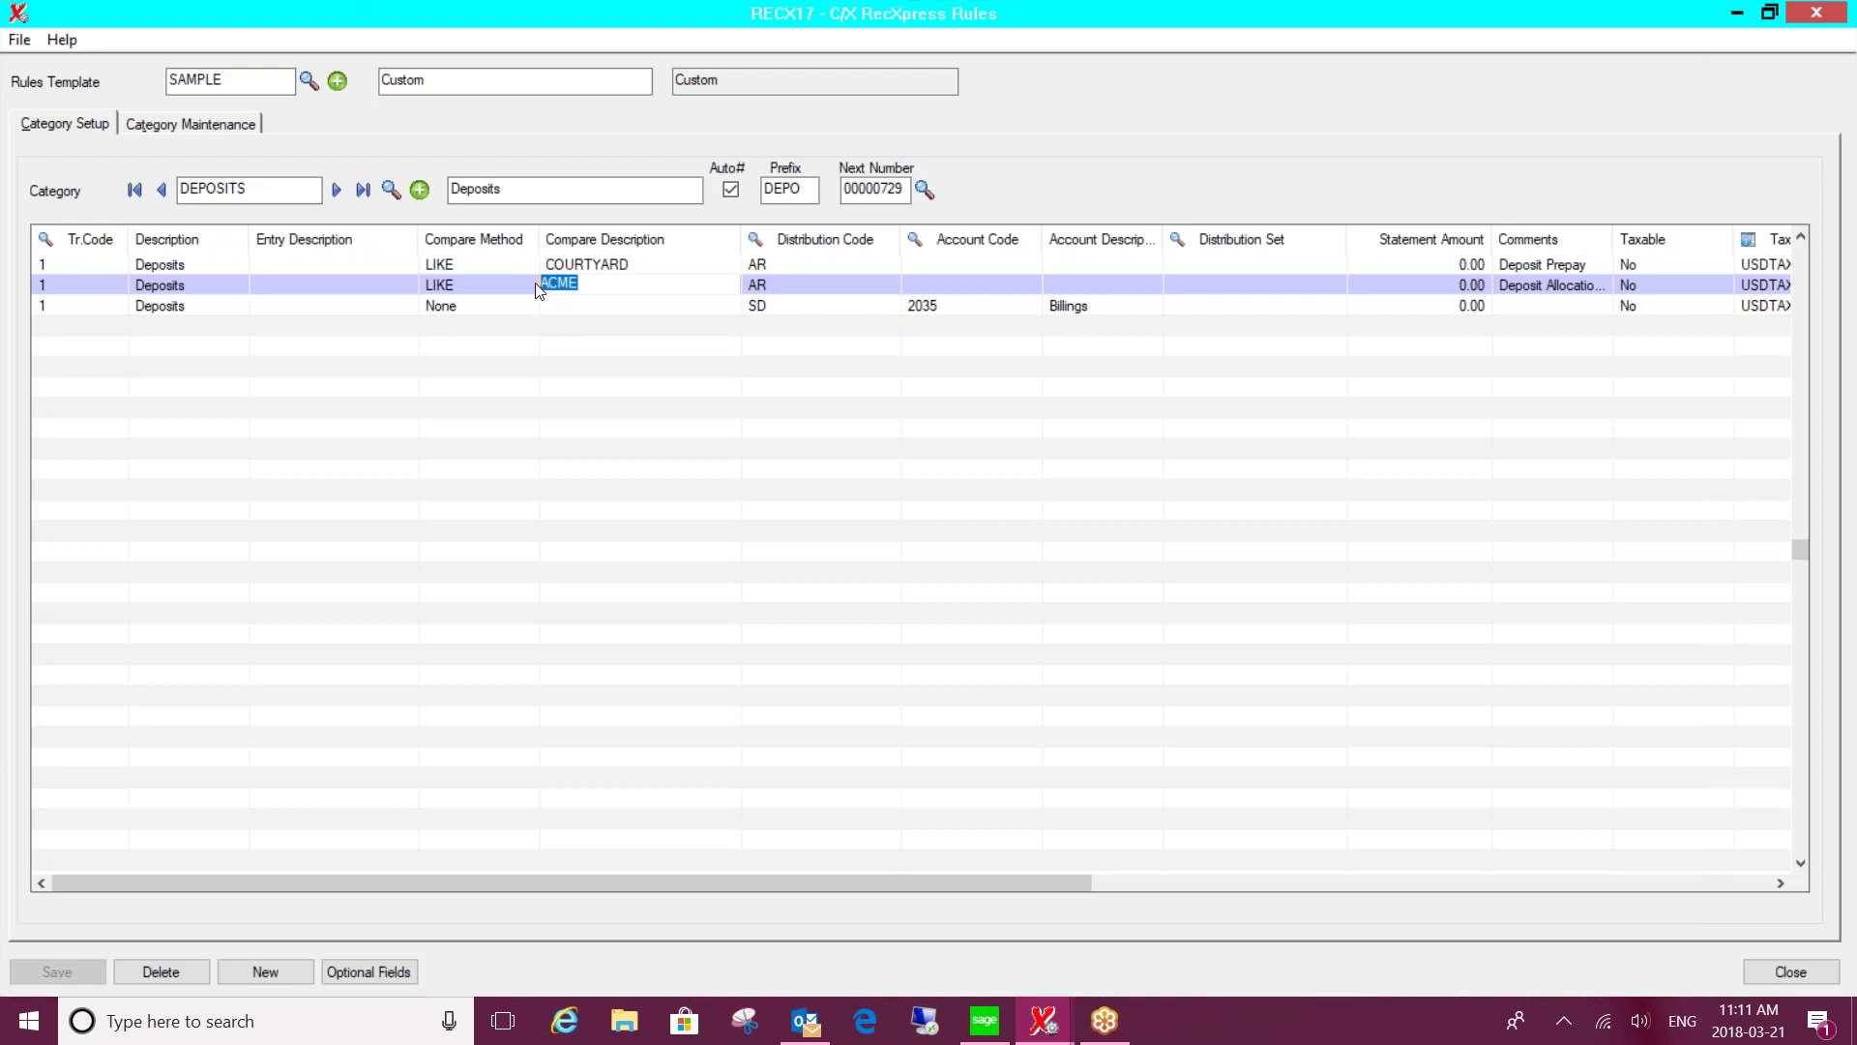
click(526, 284)
click(526, 288)
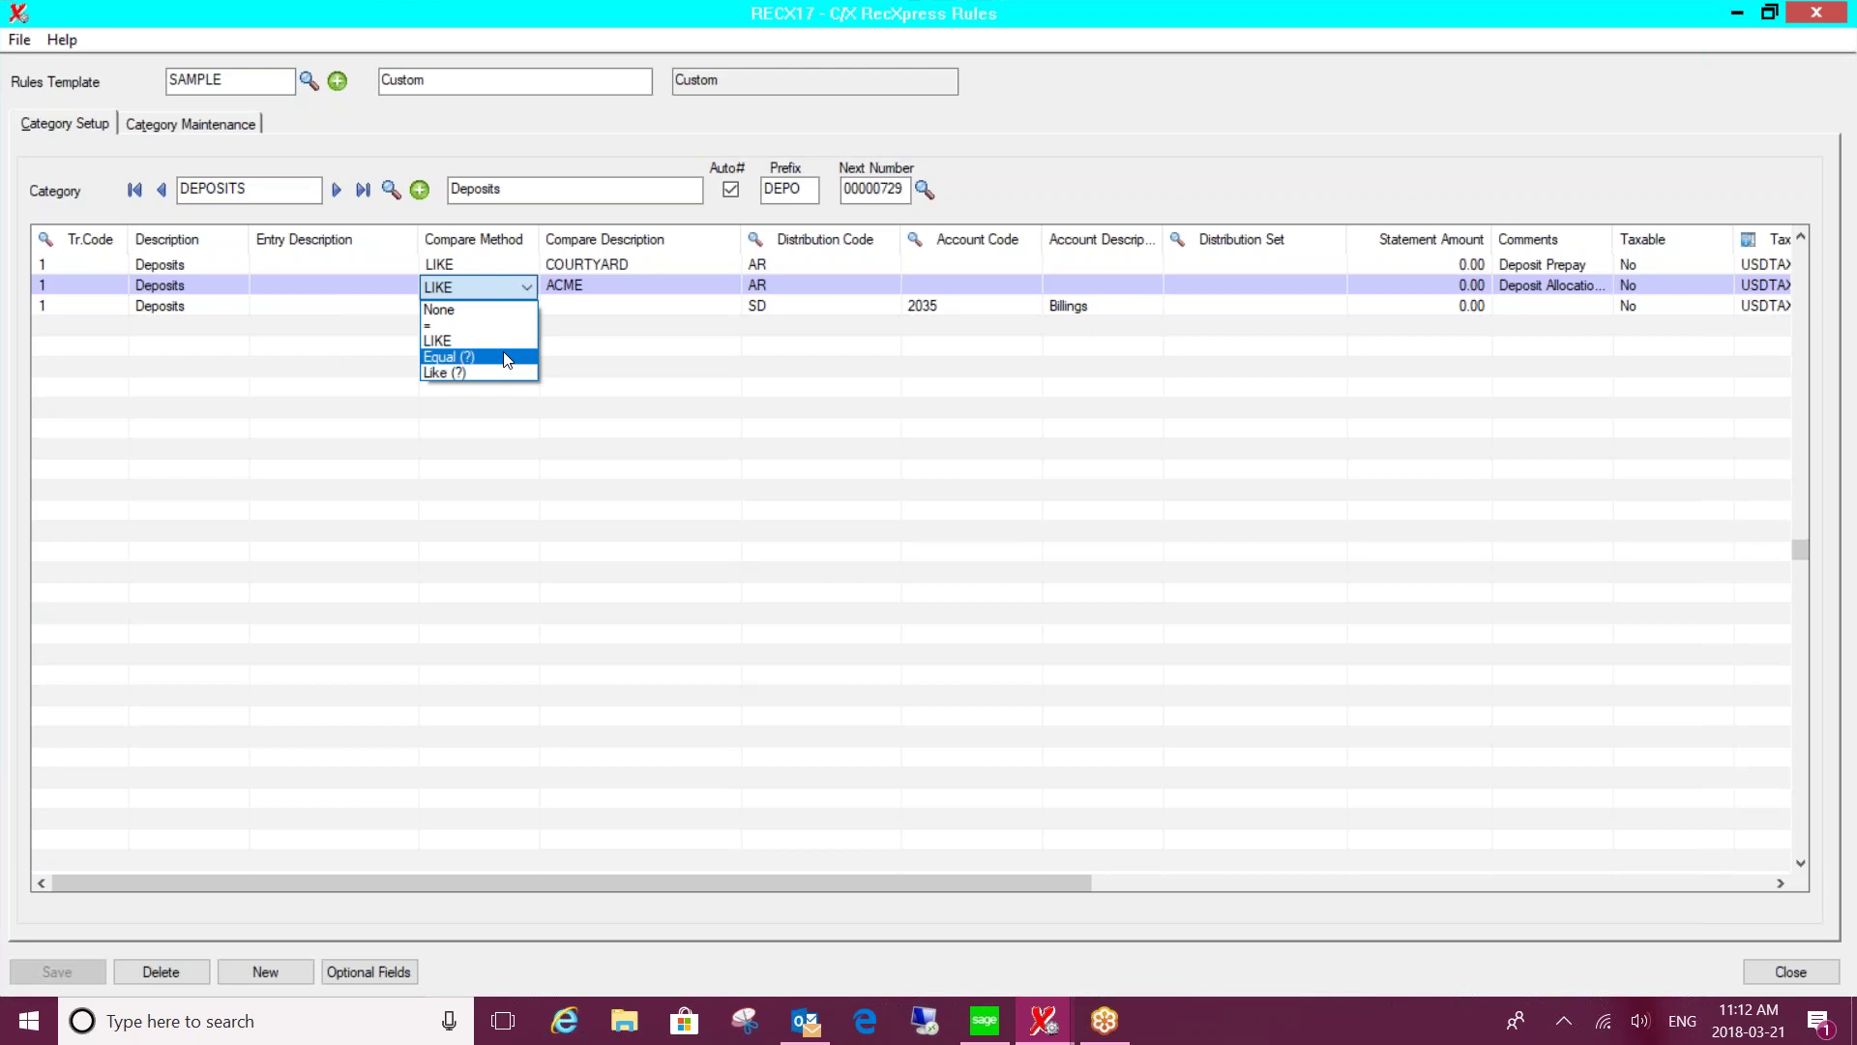
click(509, 285)
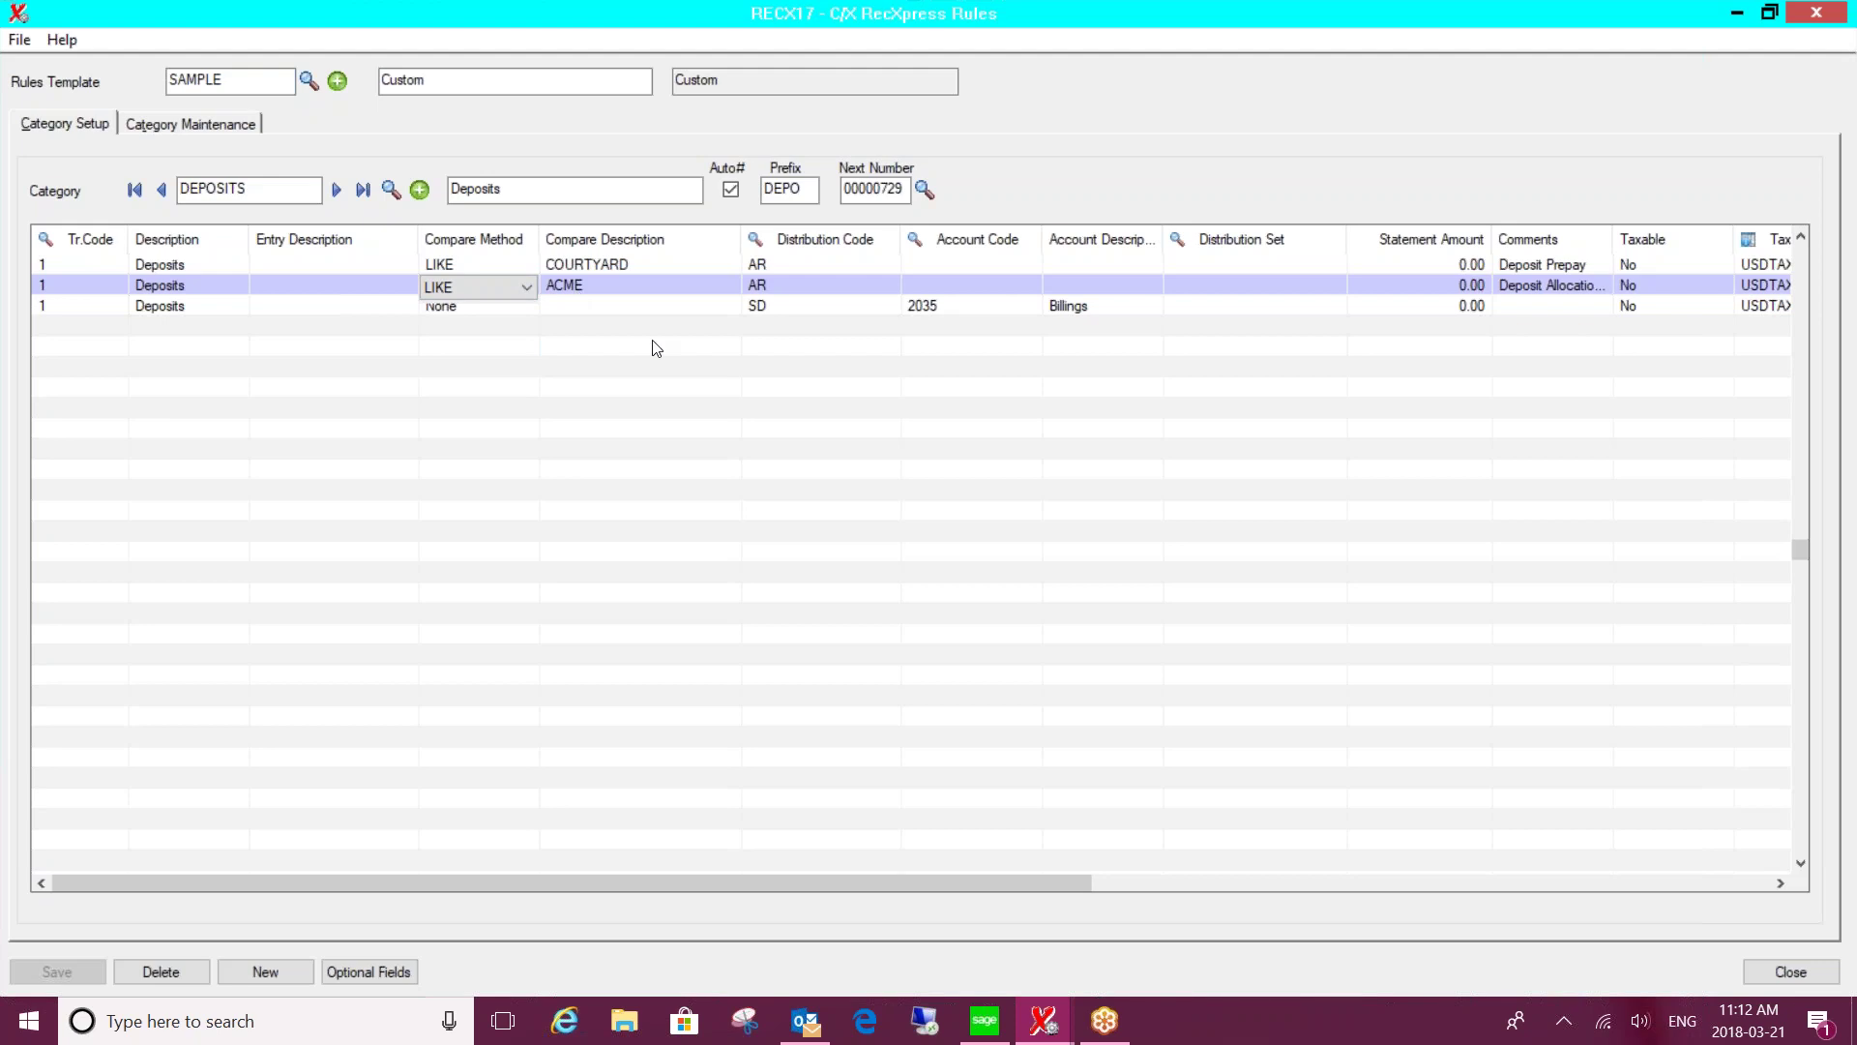
click(849, 880)
Scroll the ACME rule across to its entry type, customer and auto-allocate columns and list its entry type choices.
drag(849, 880, 1192, 914)
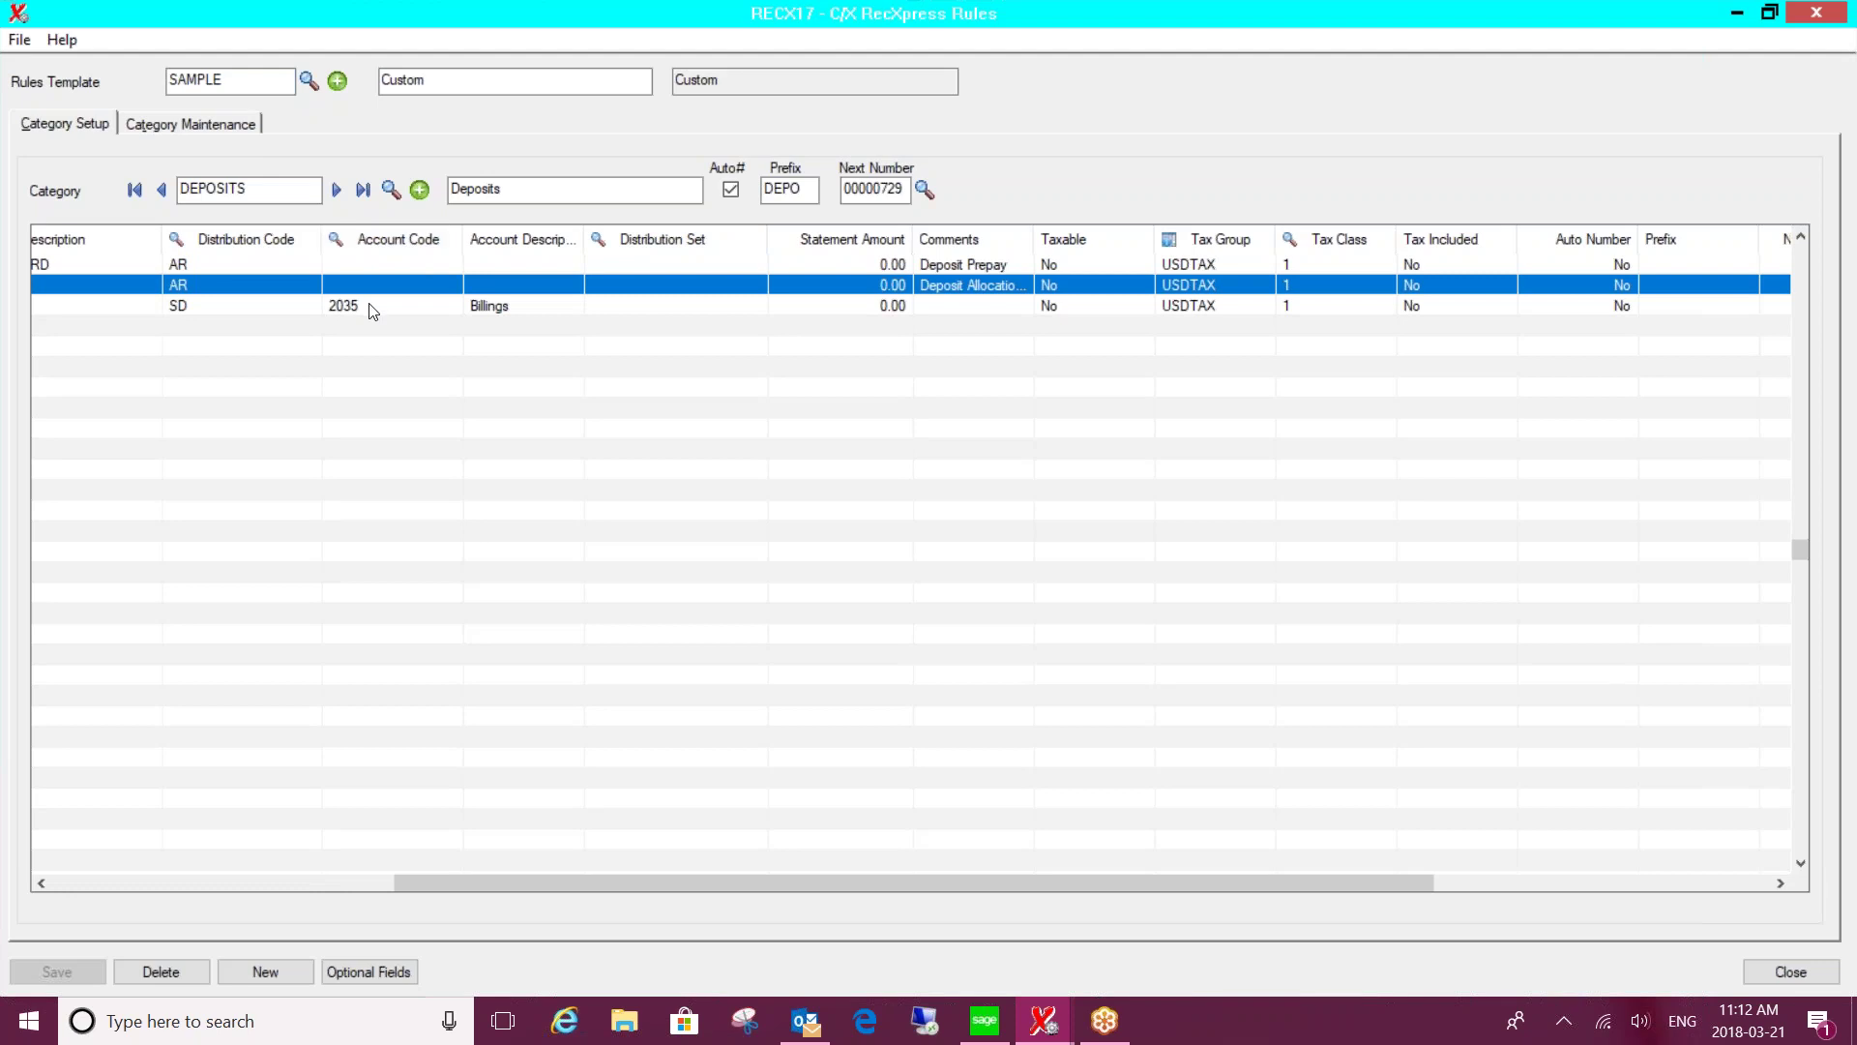
drag(852, 884, 1281, 944)
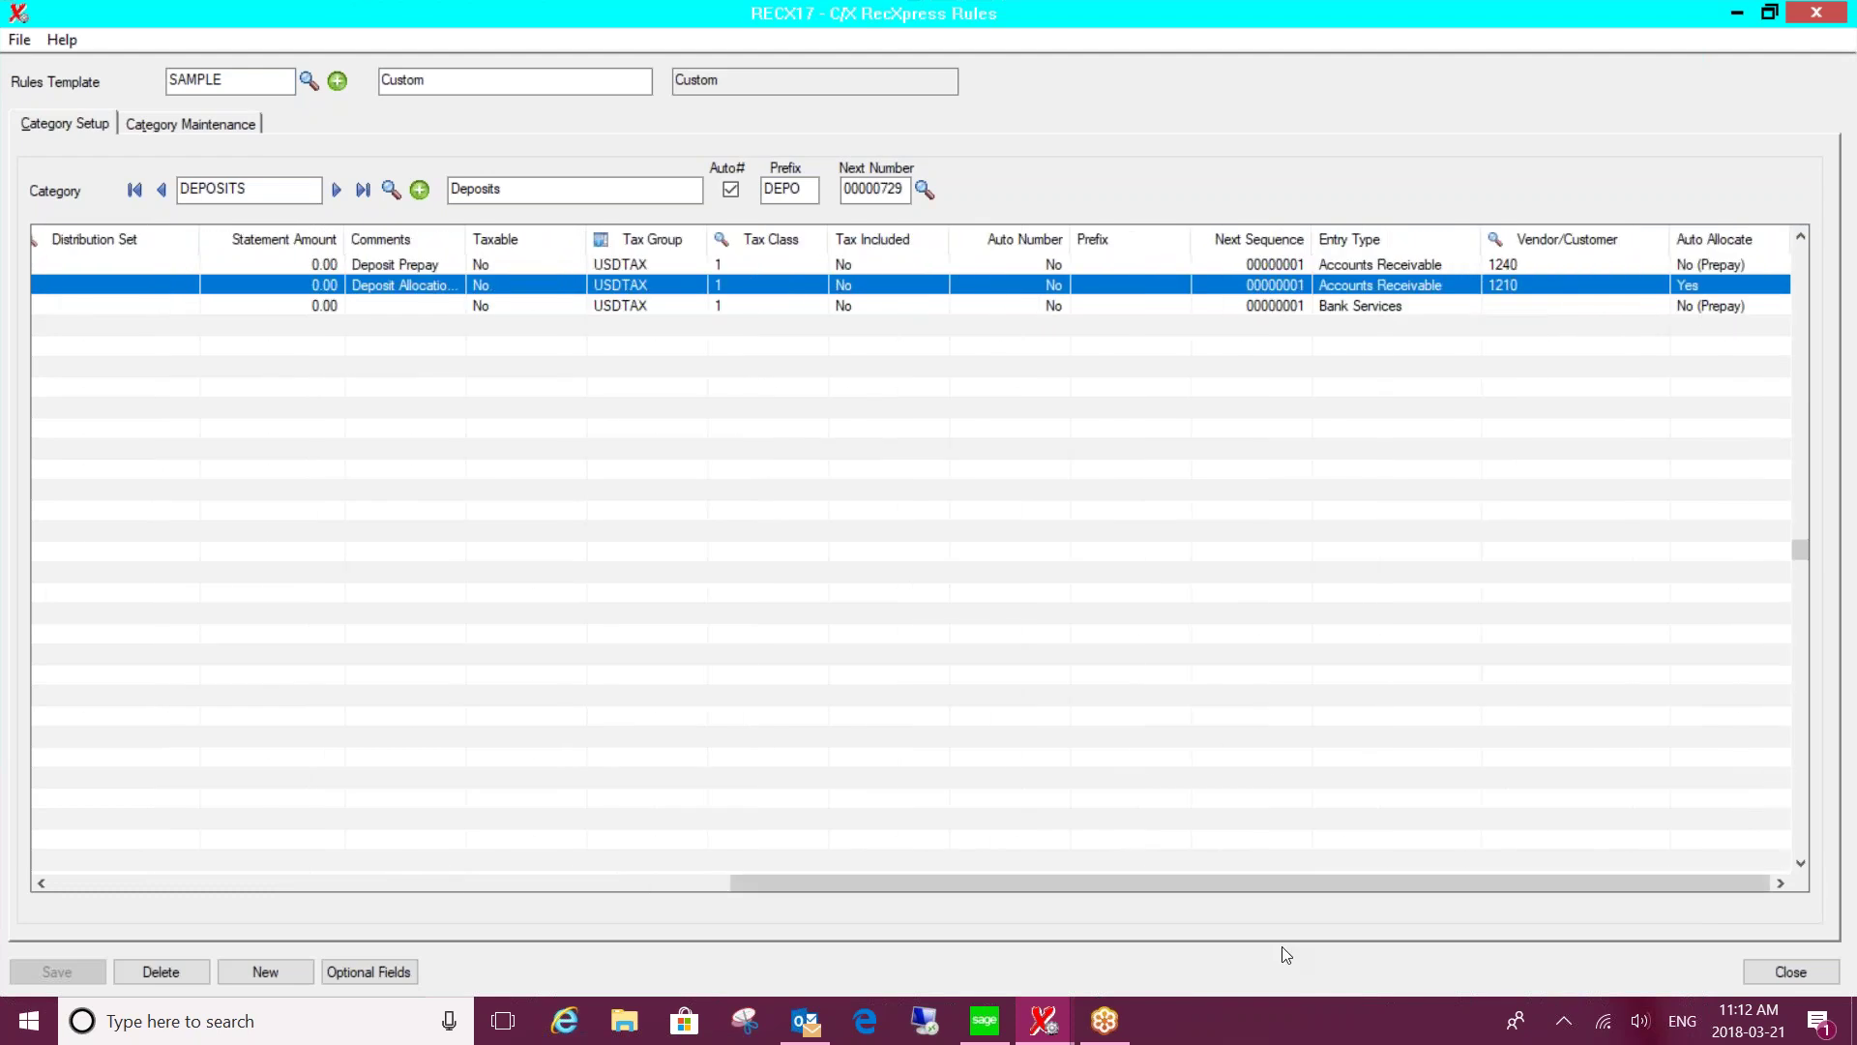
click(1458, 297)
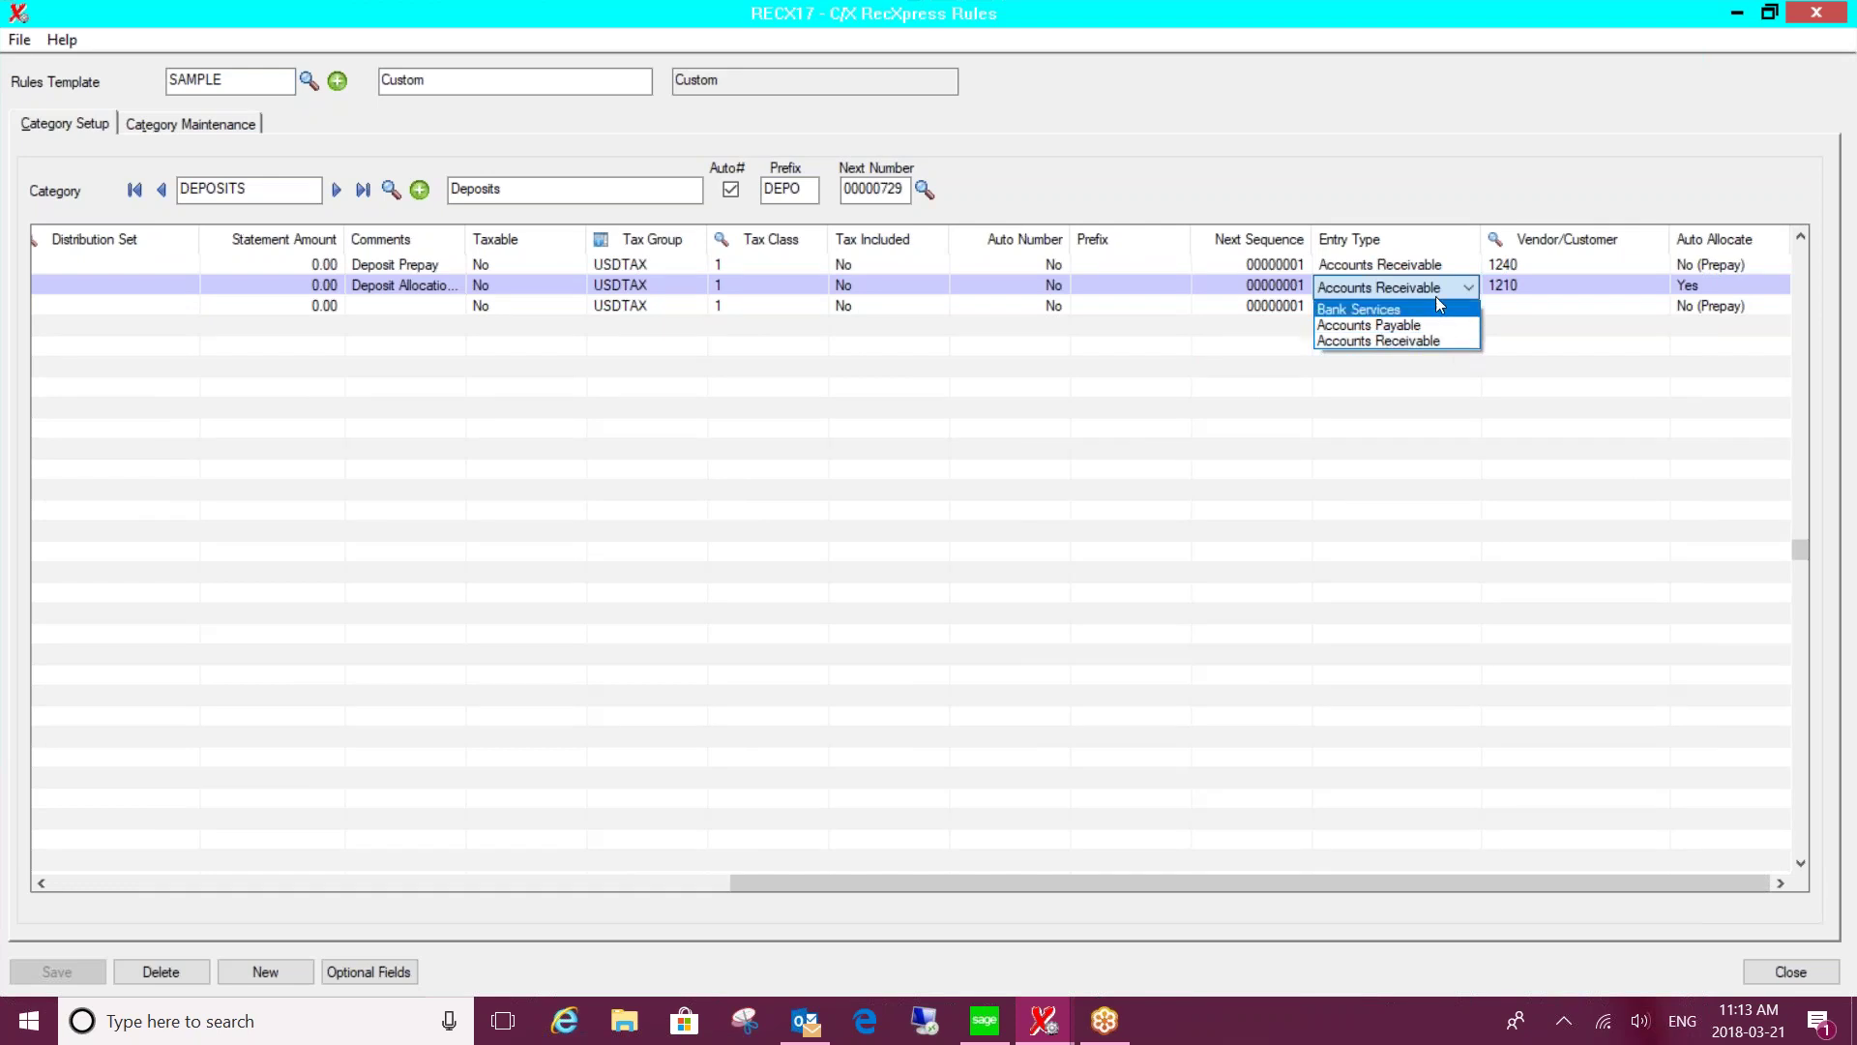
Leave the ACME rule unchanged, with customer 1210 and auto allocate Yes, and close the Rules window.
click(1439, 308)
click(1581, 283)
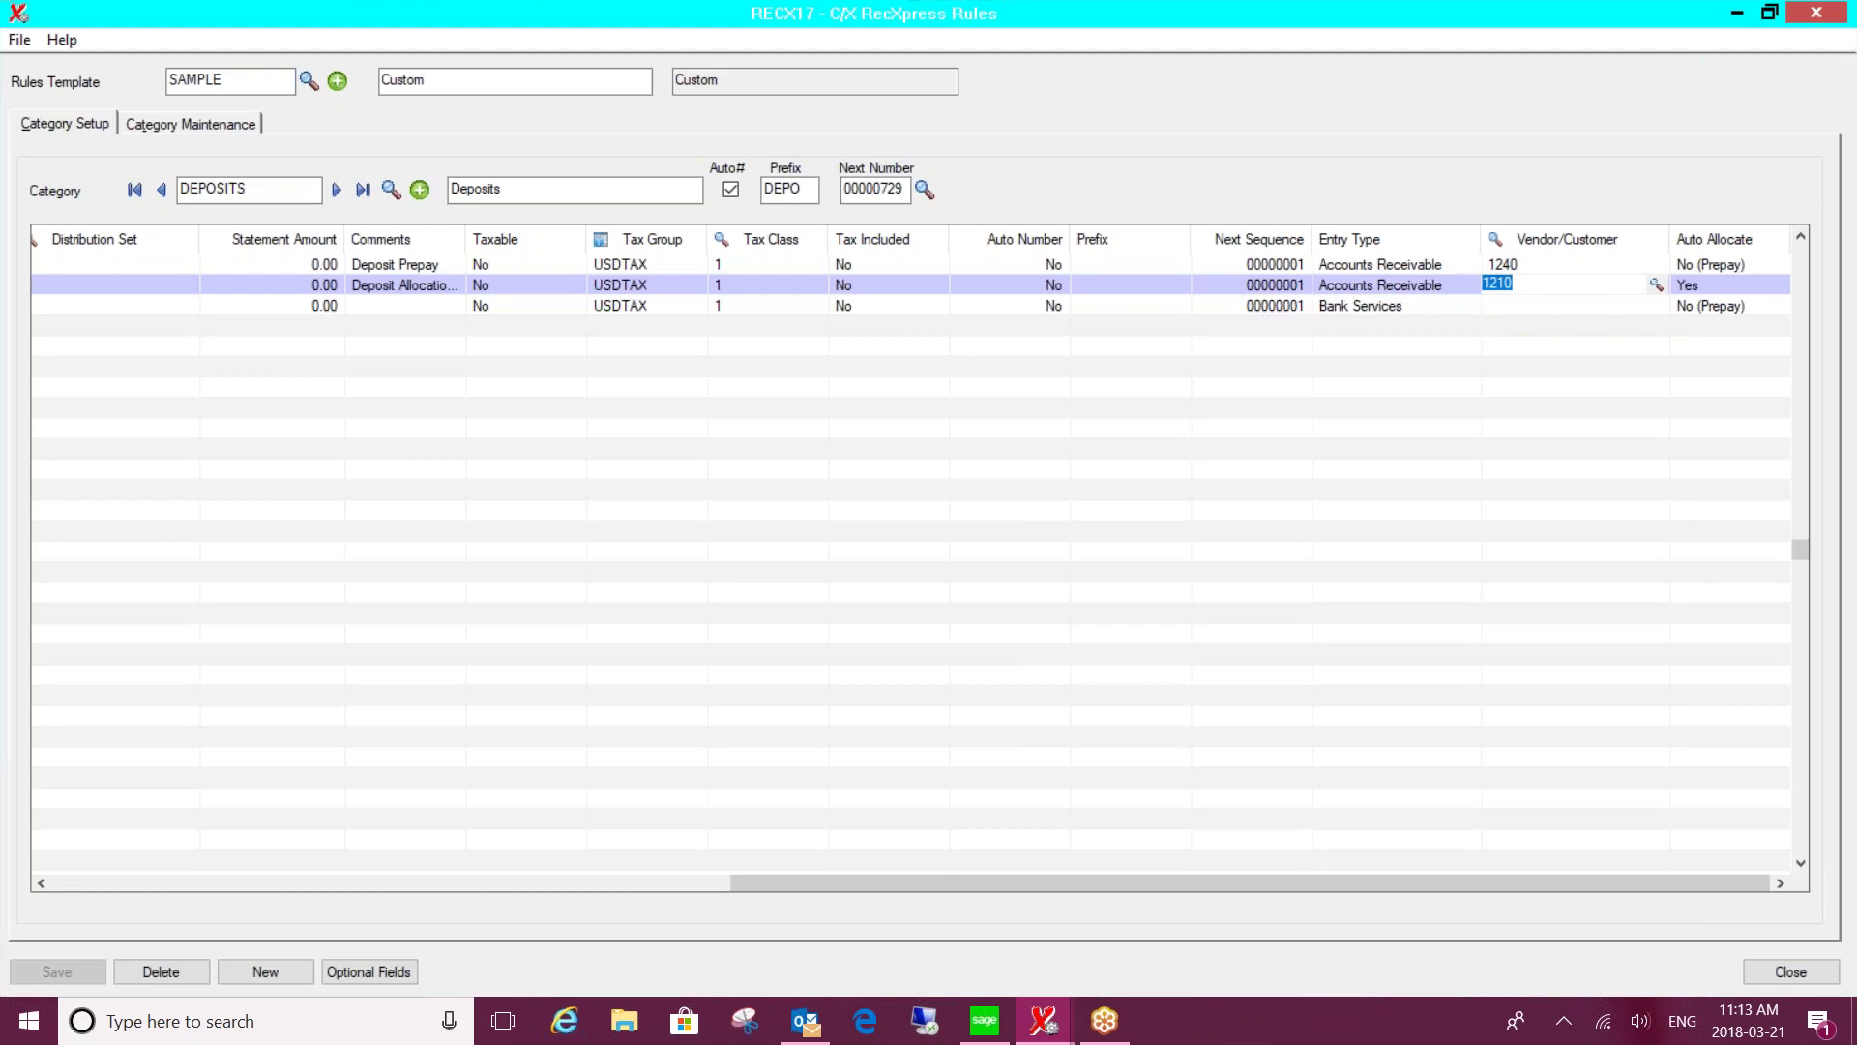
click(1732, 284)
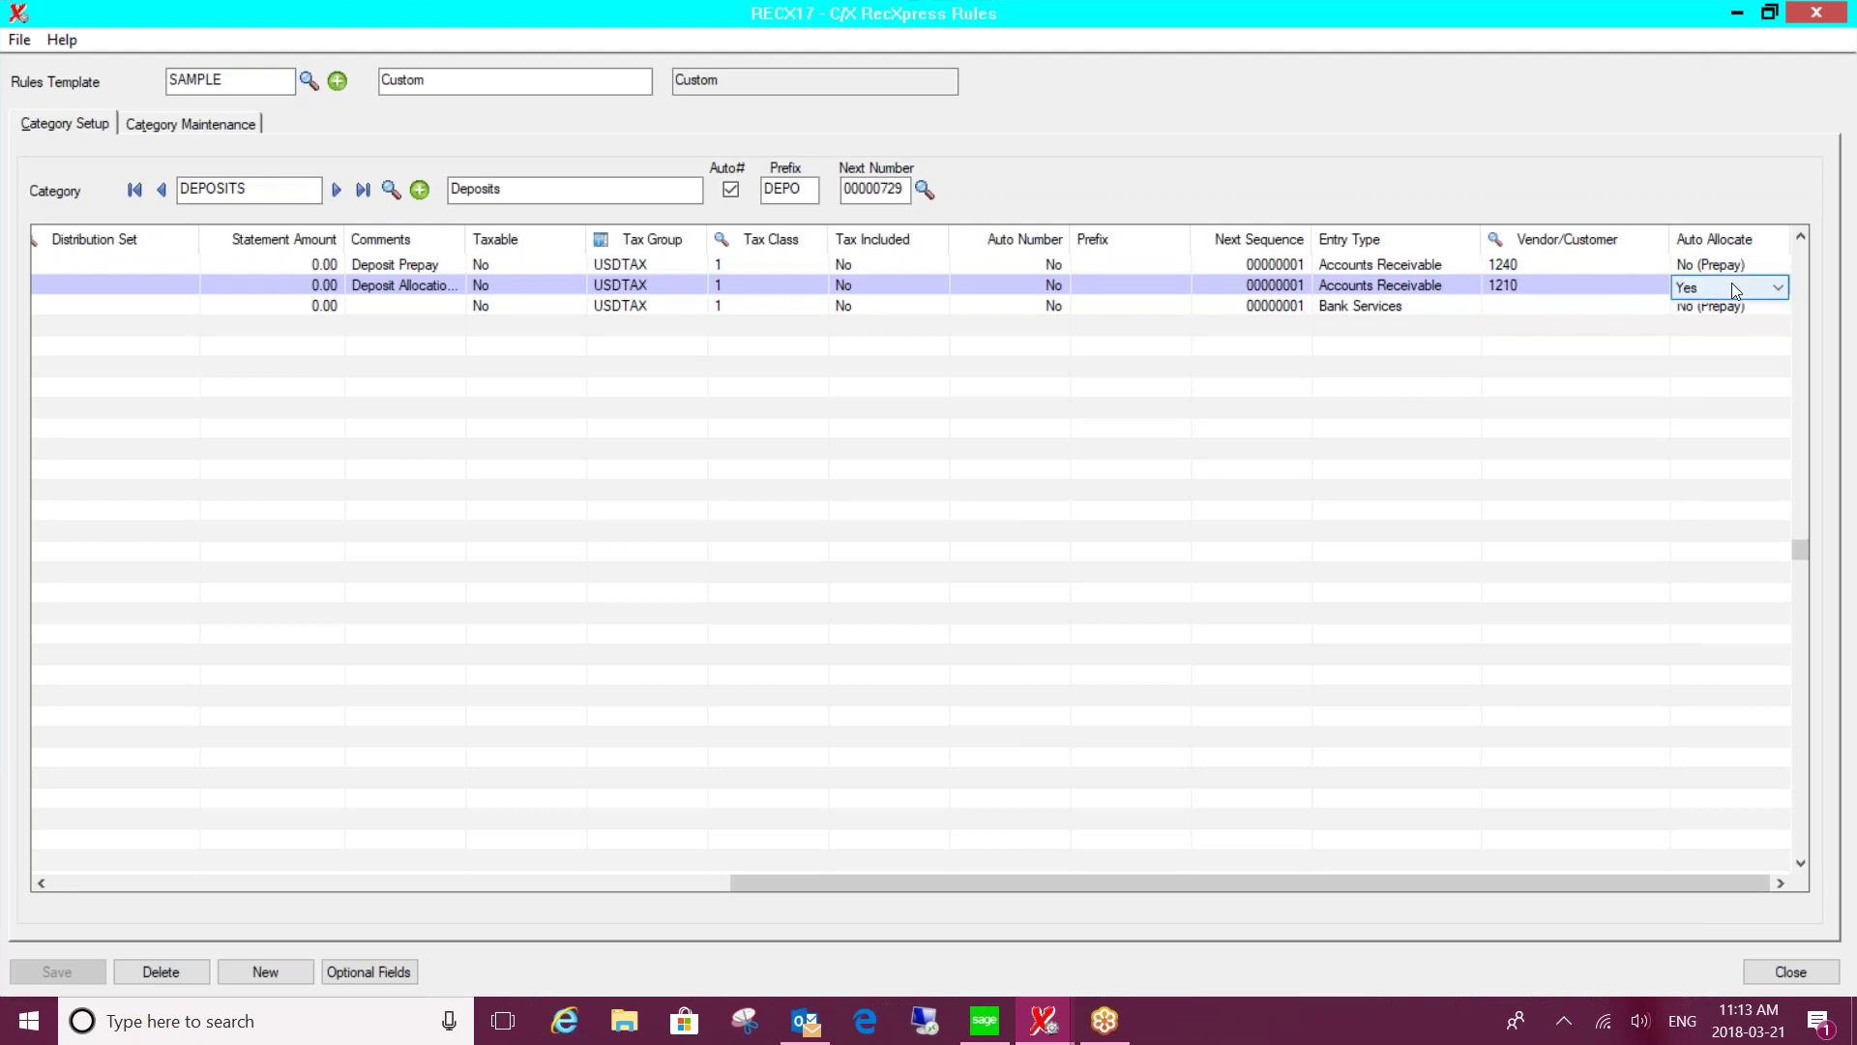
click(1731, 285)
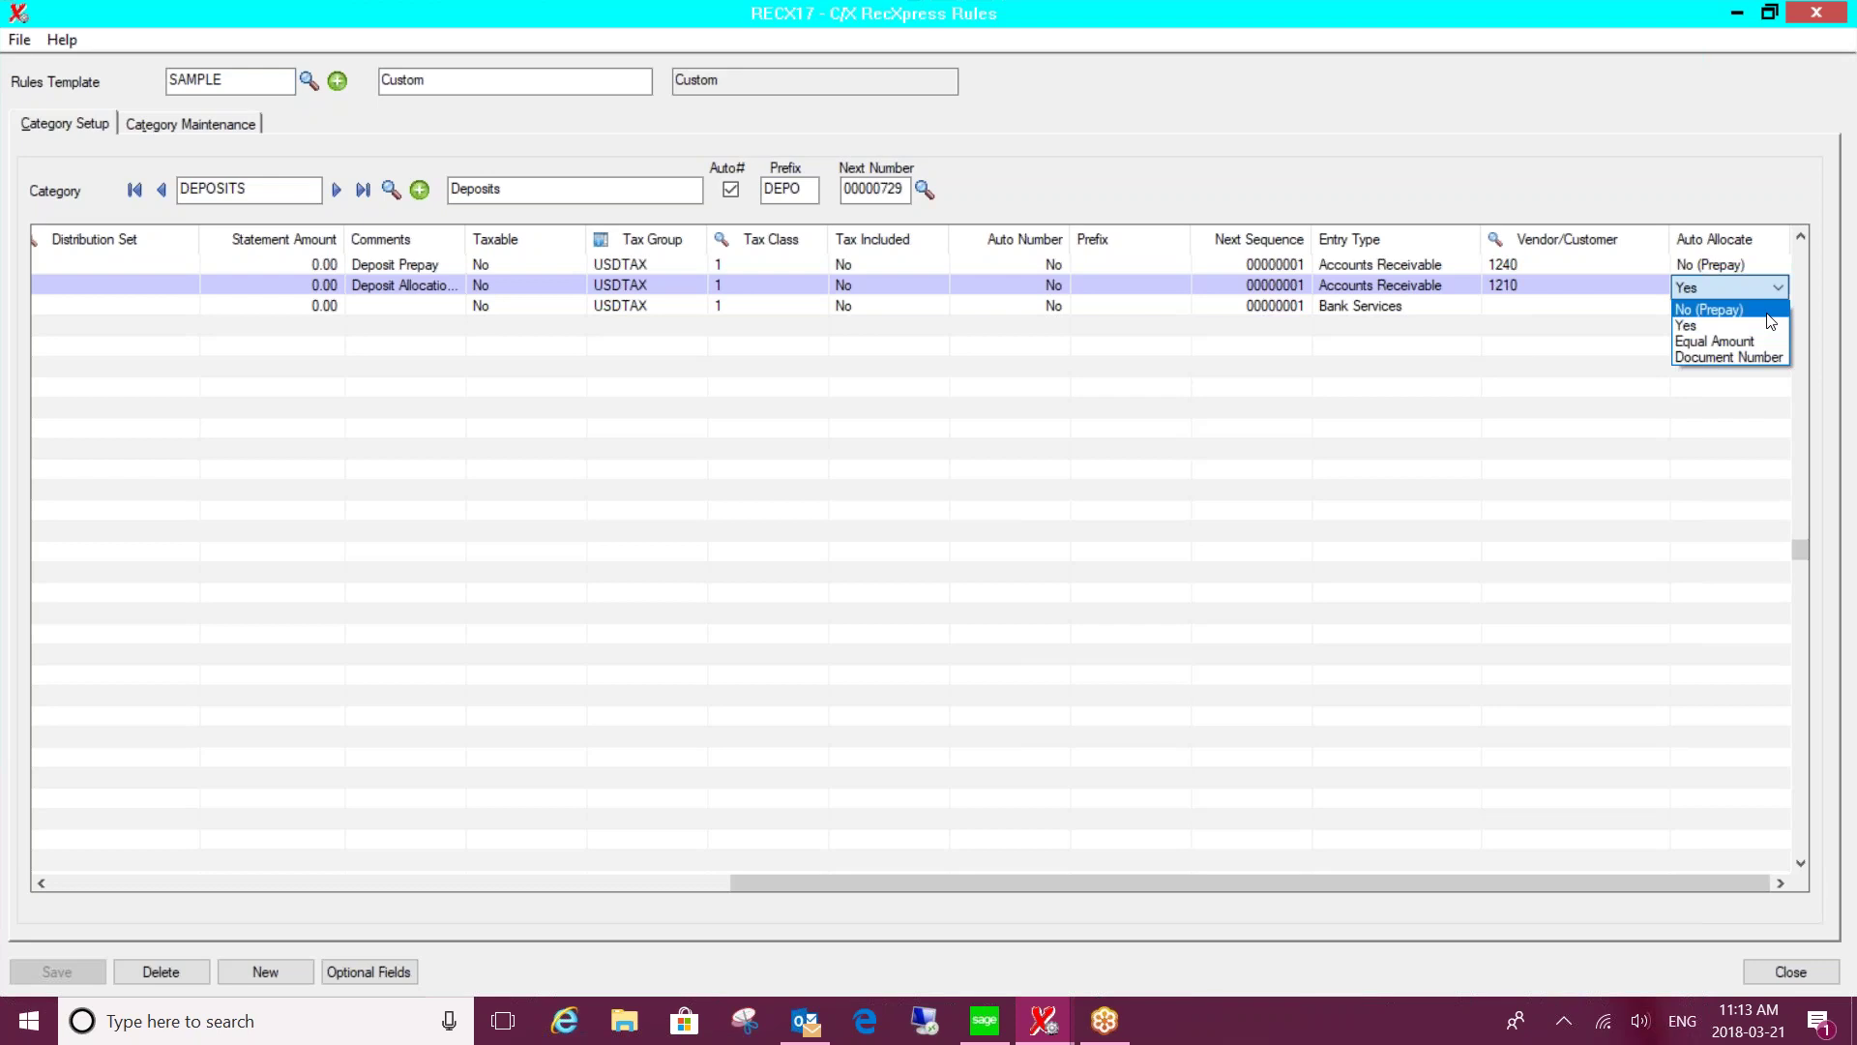
click(1739, 288)
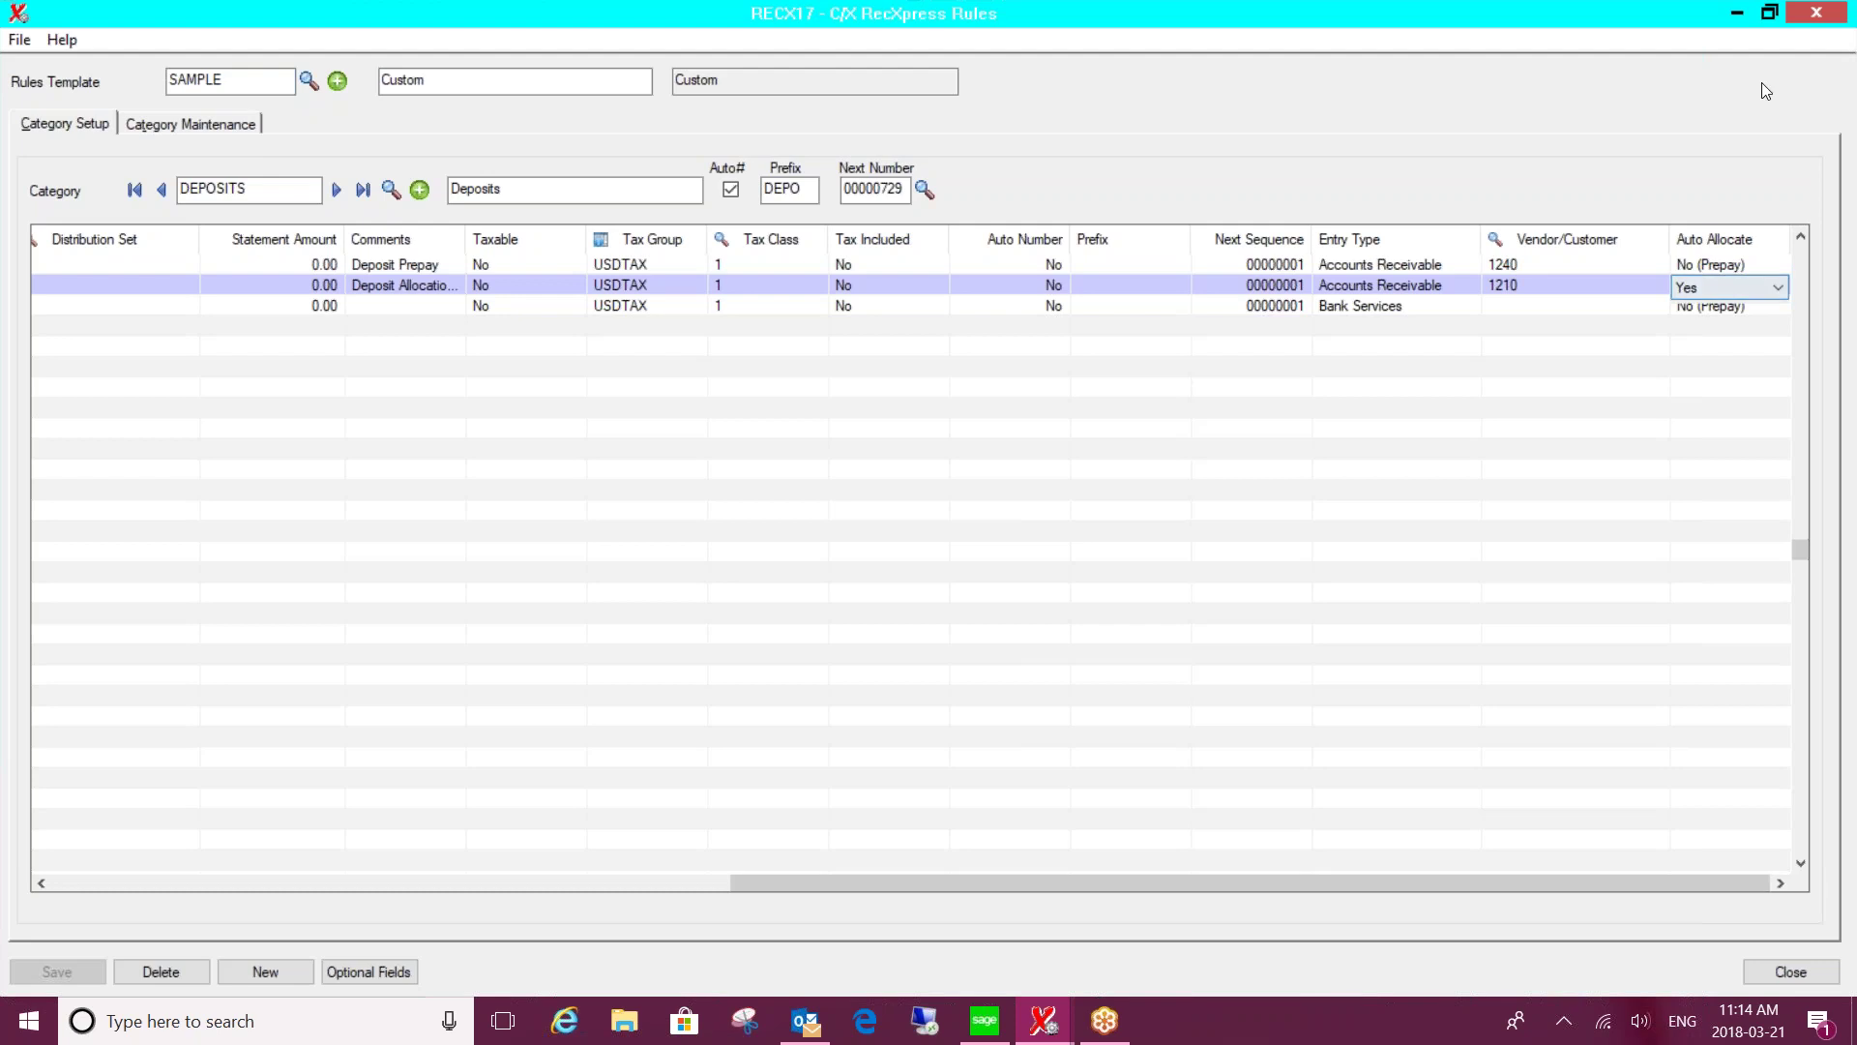
click(1817, 13)
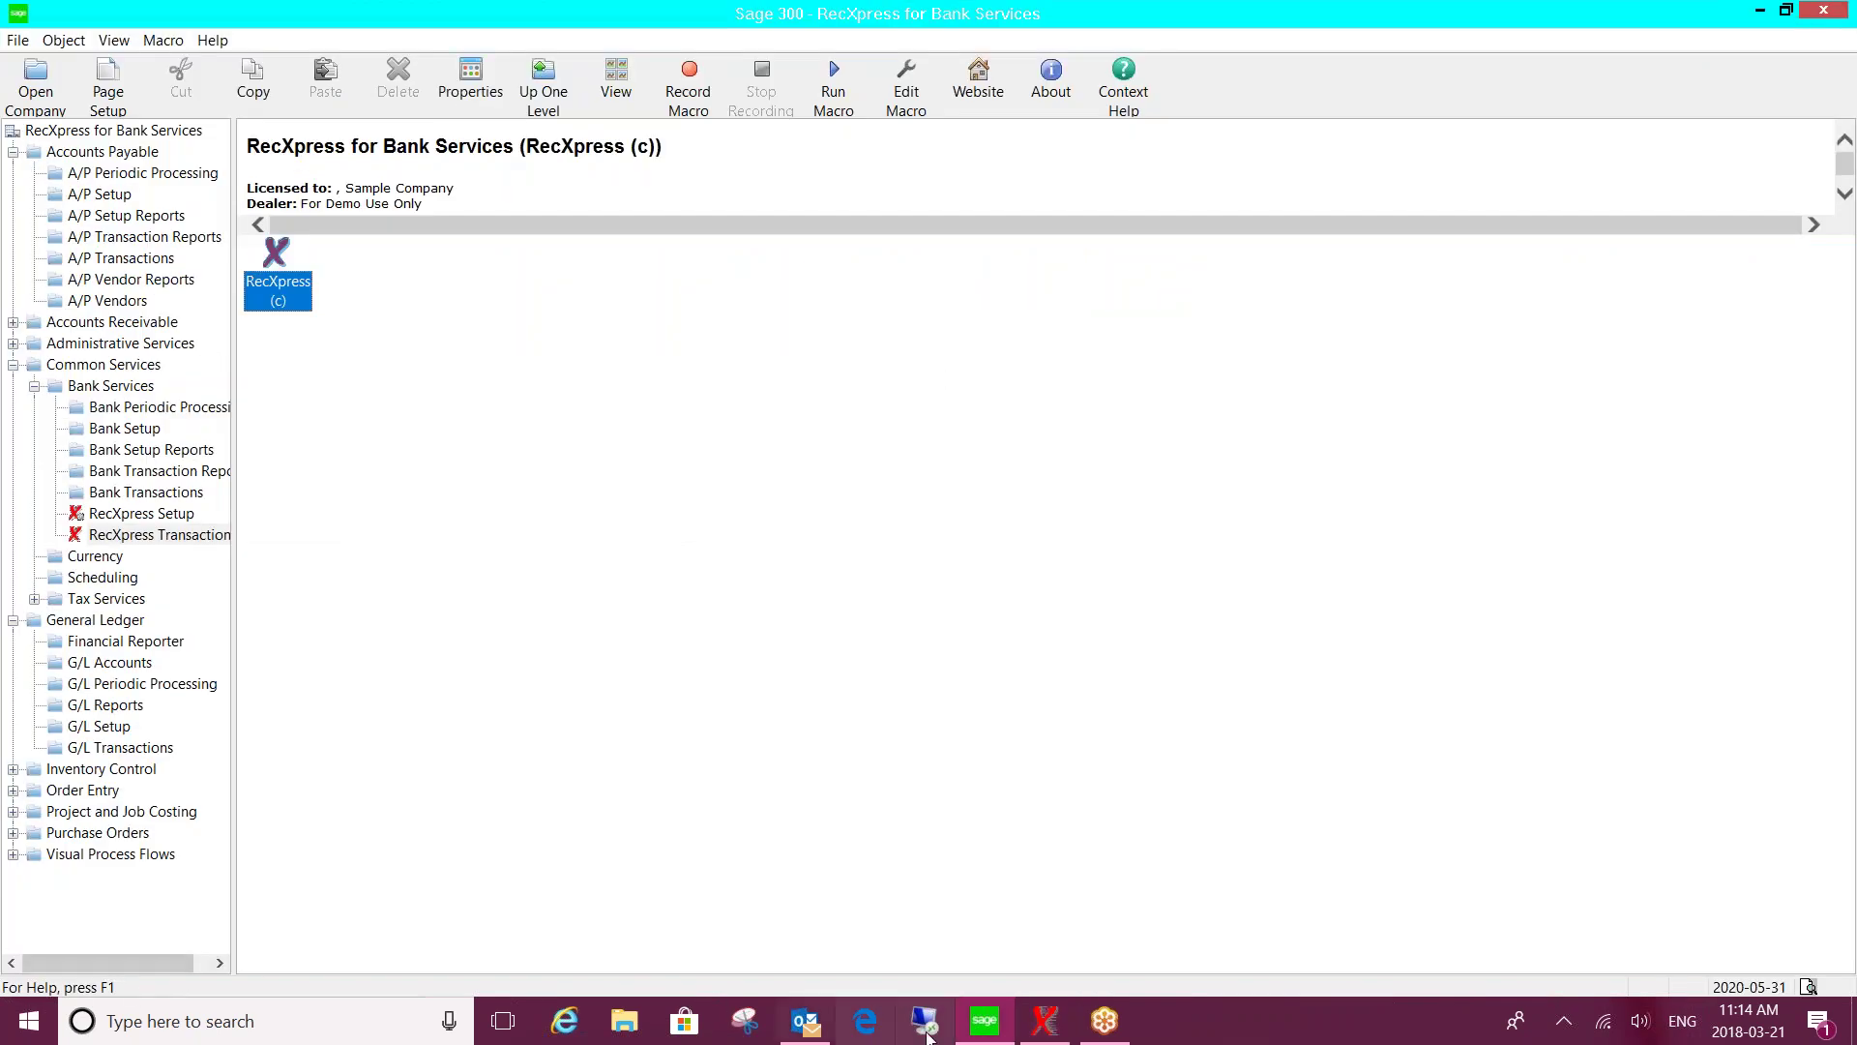
Restore the City Commercial Bank matching window and the CCB reconciliation summary, then close both.
click(1038, 1011)
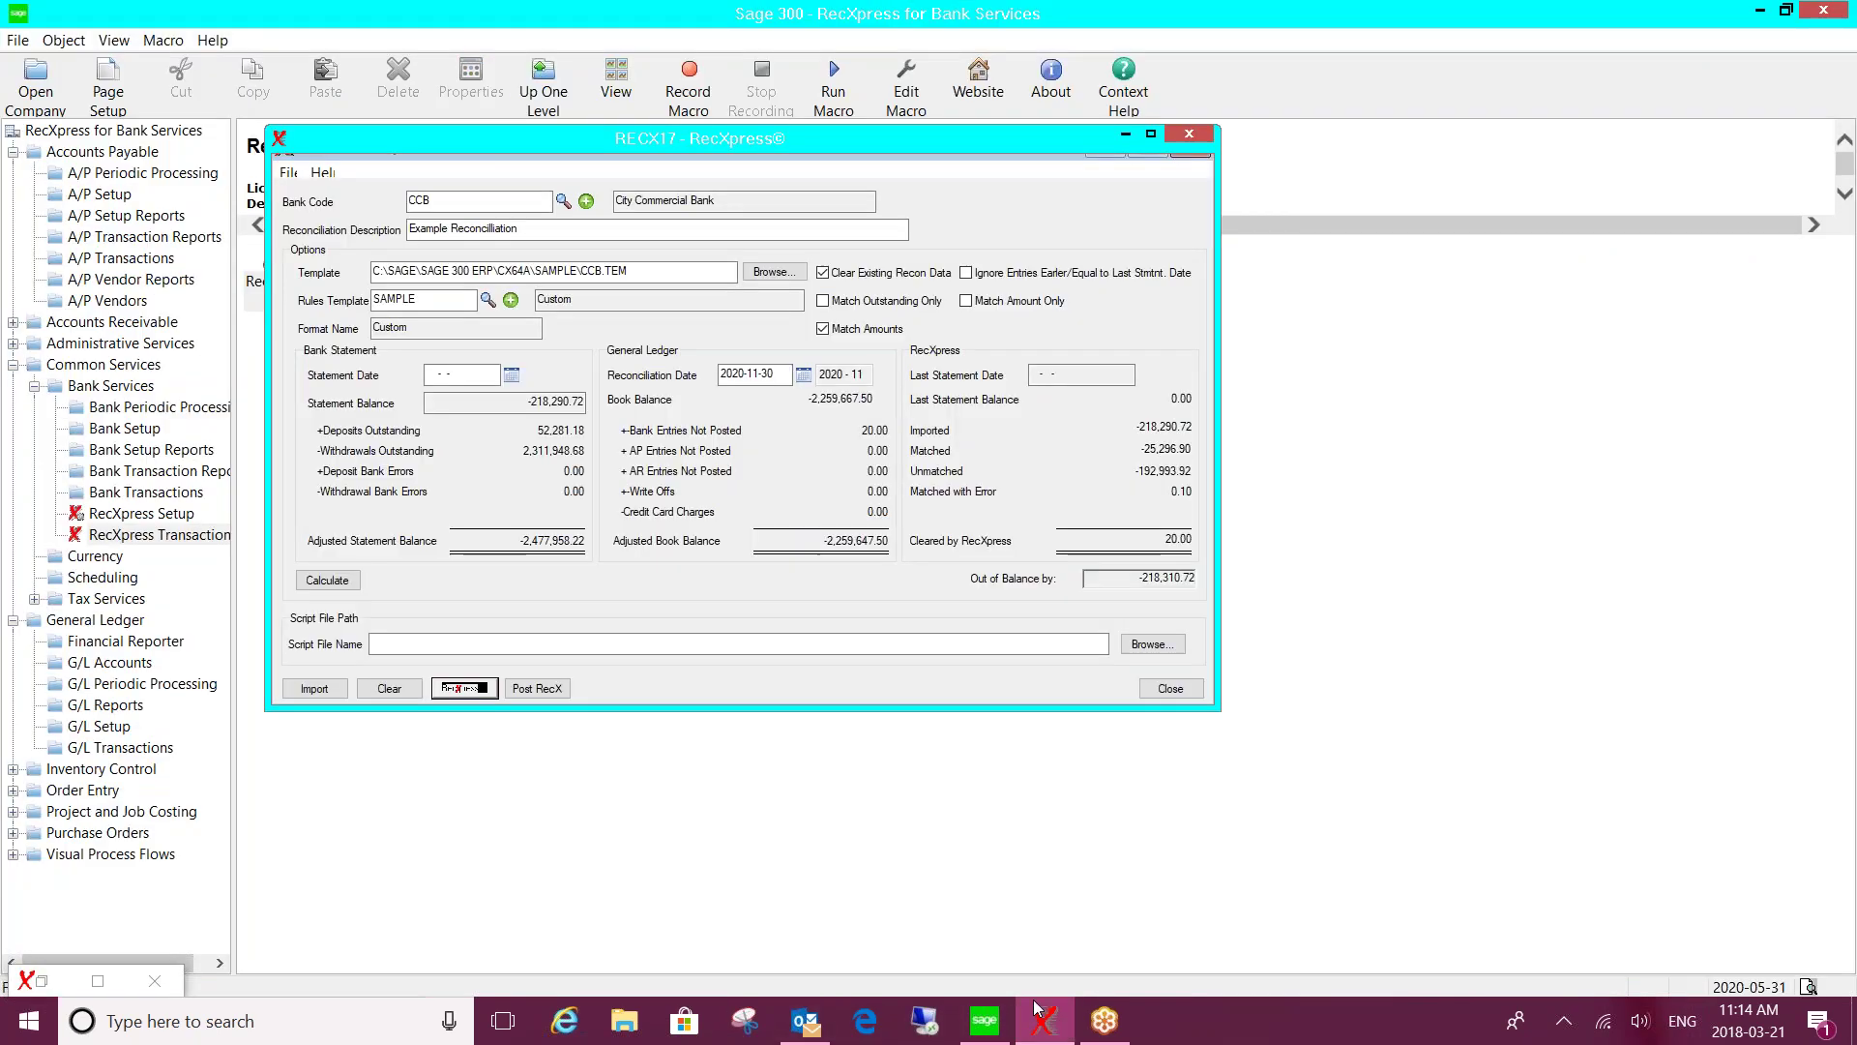
click(96, 980)
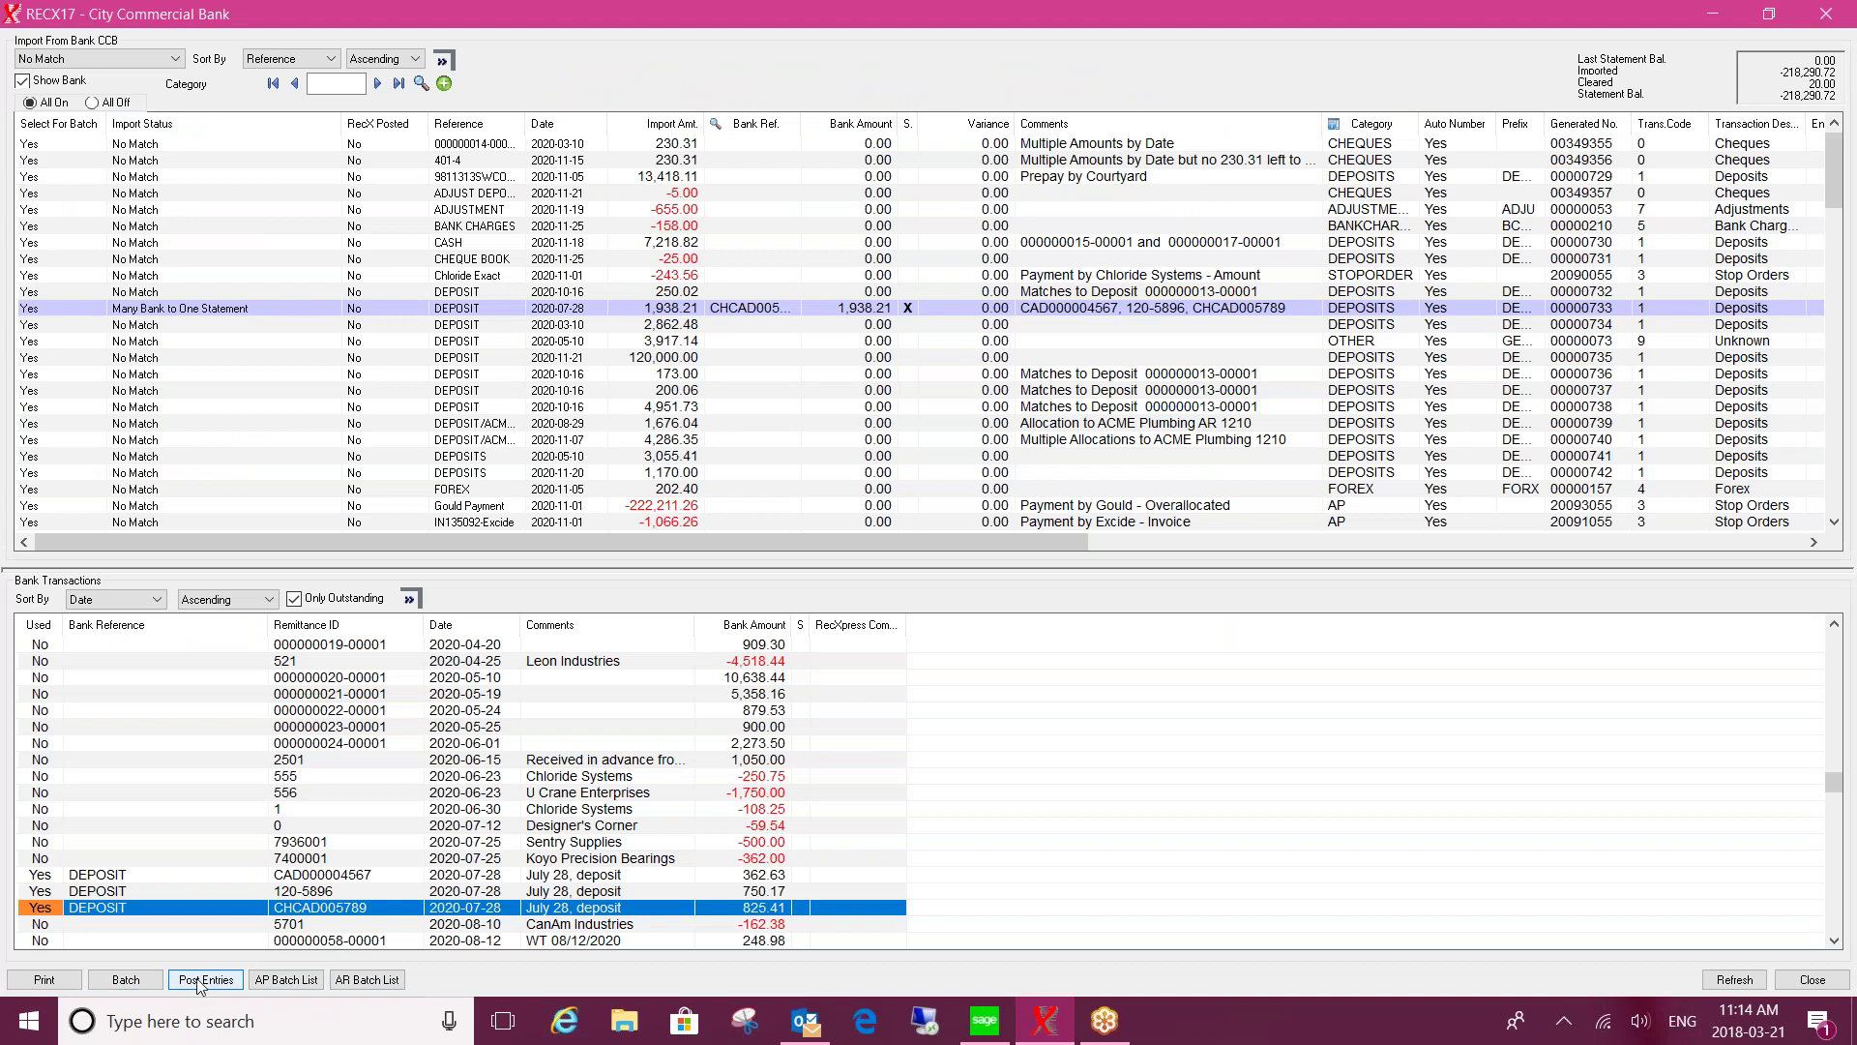
click(1827, 15)
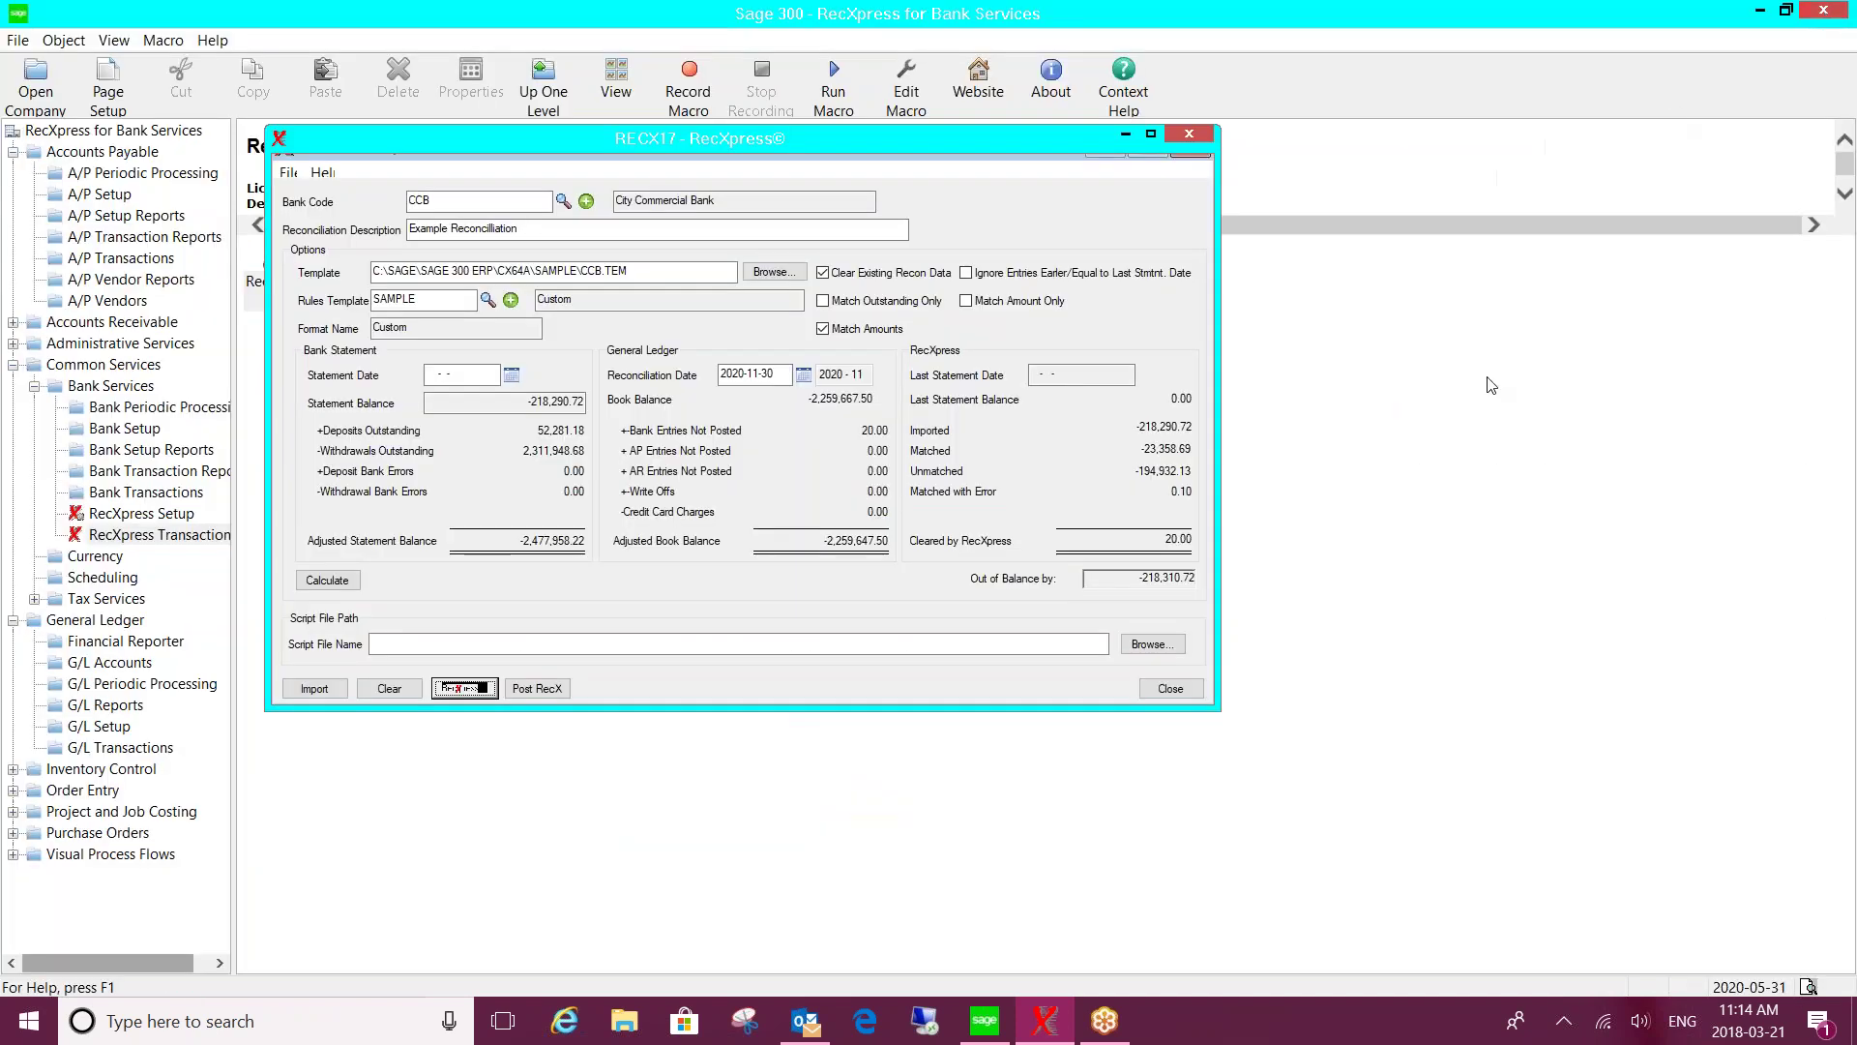
click(1174, 690)
Confirm every automatic batch-posting option in RecXpress Options is unticked, then close Options unchanged.
click(145, 514)
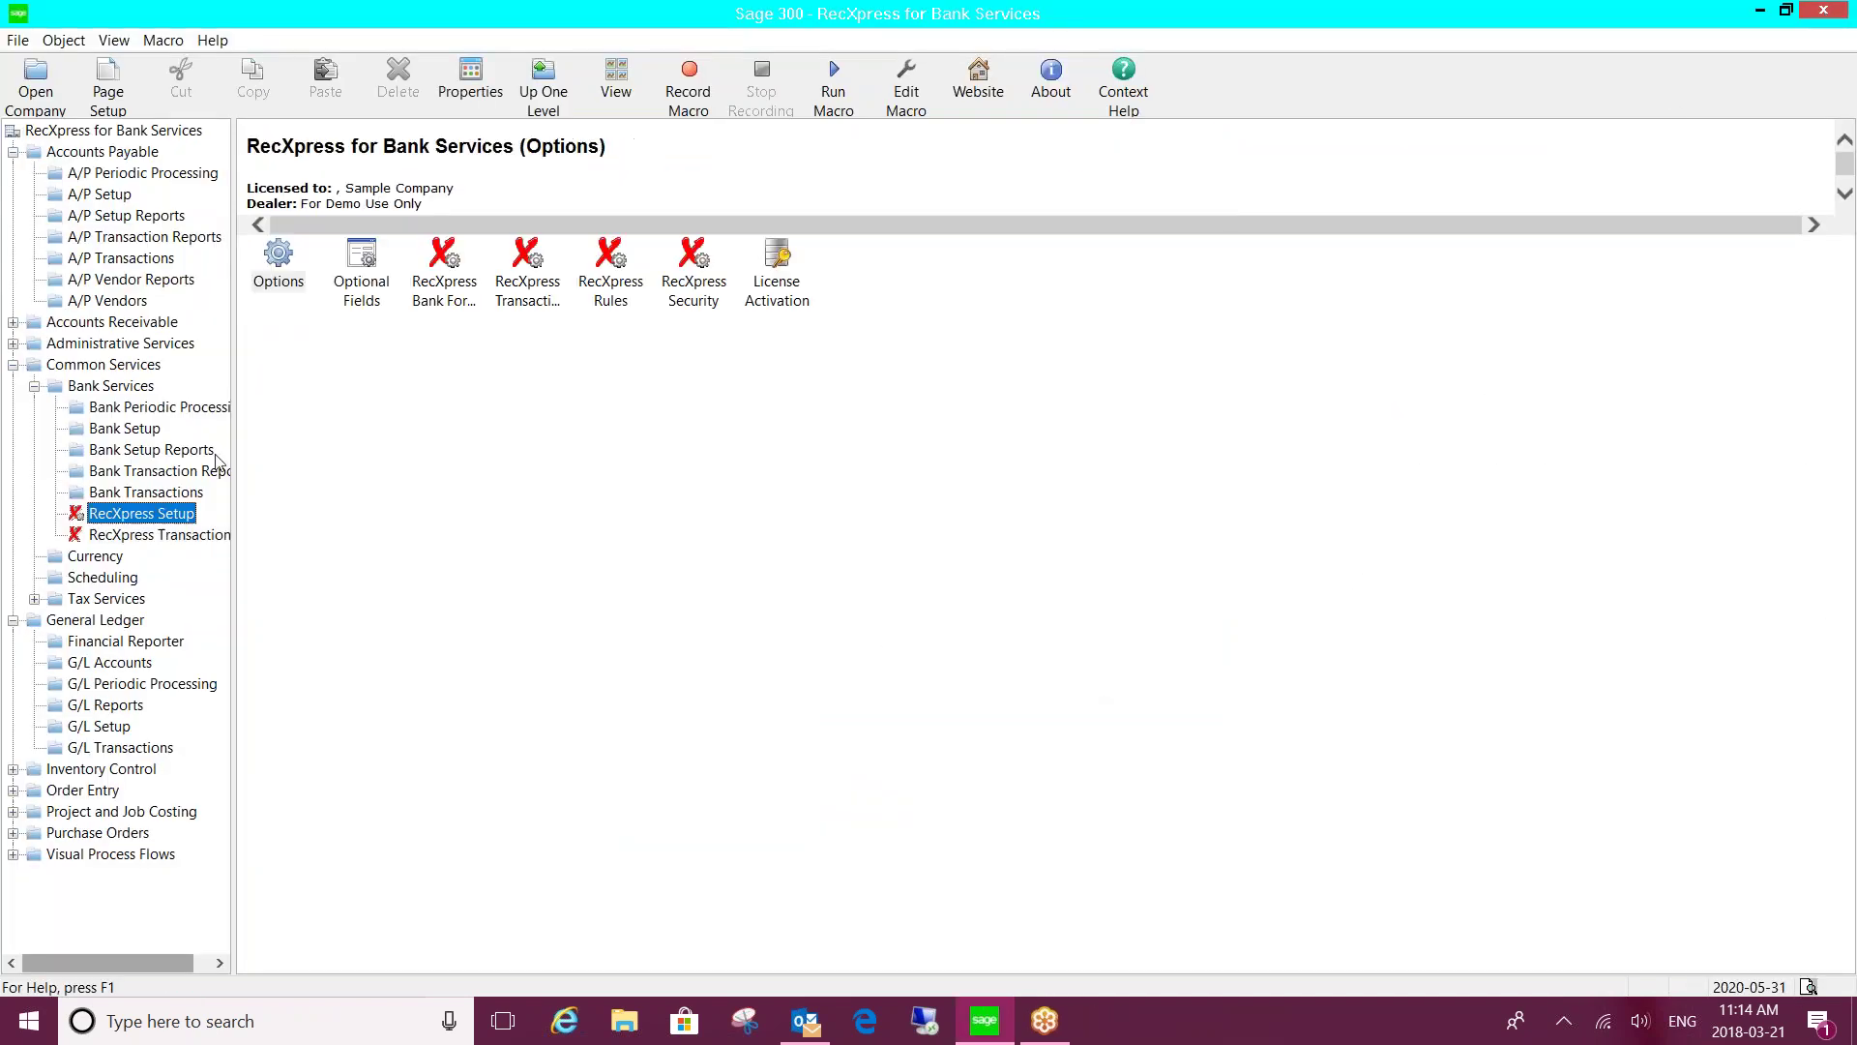
double_click(278, 261)
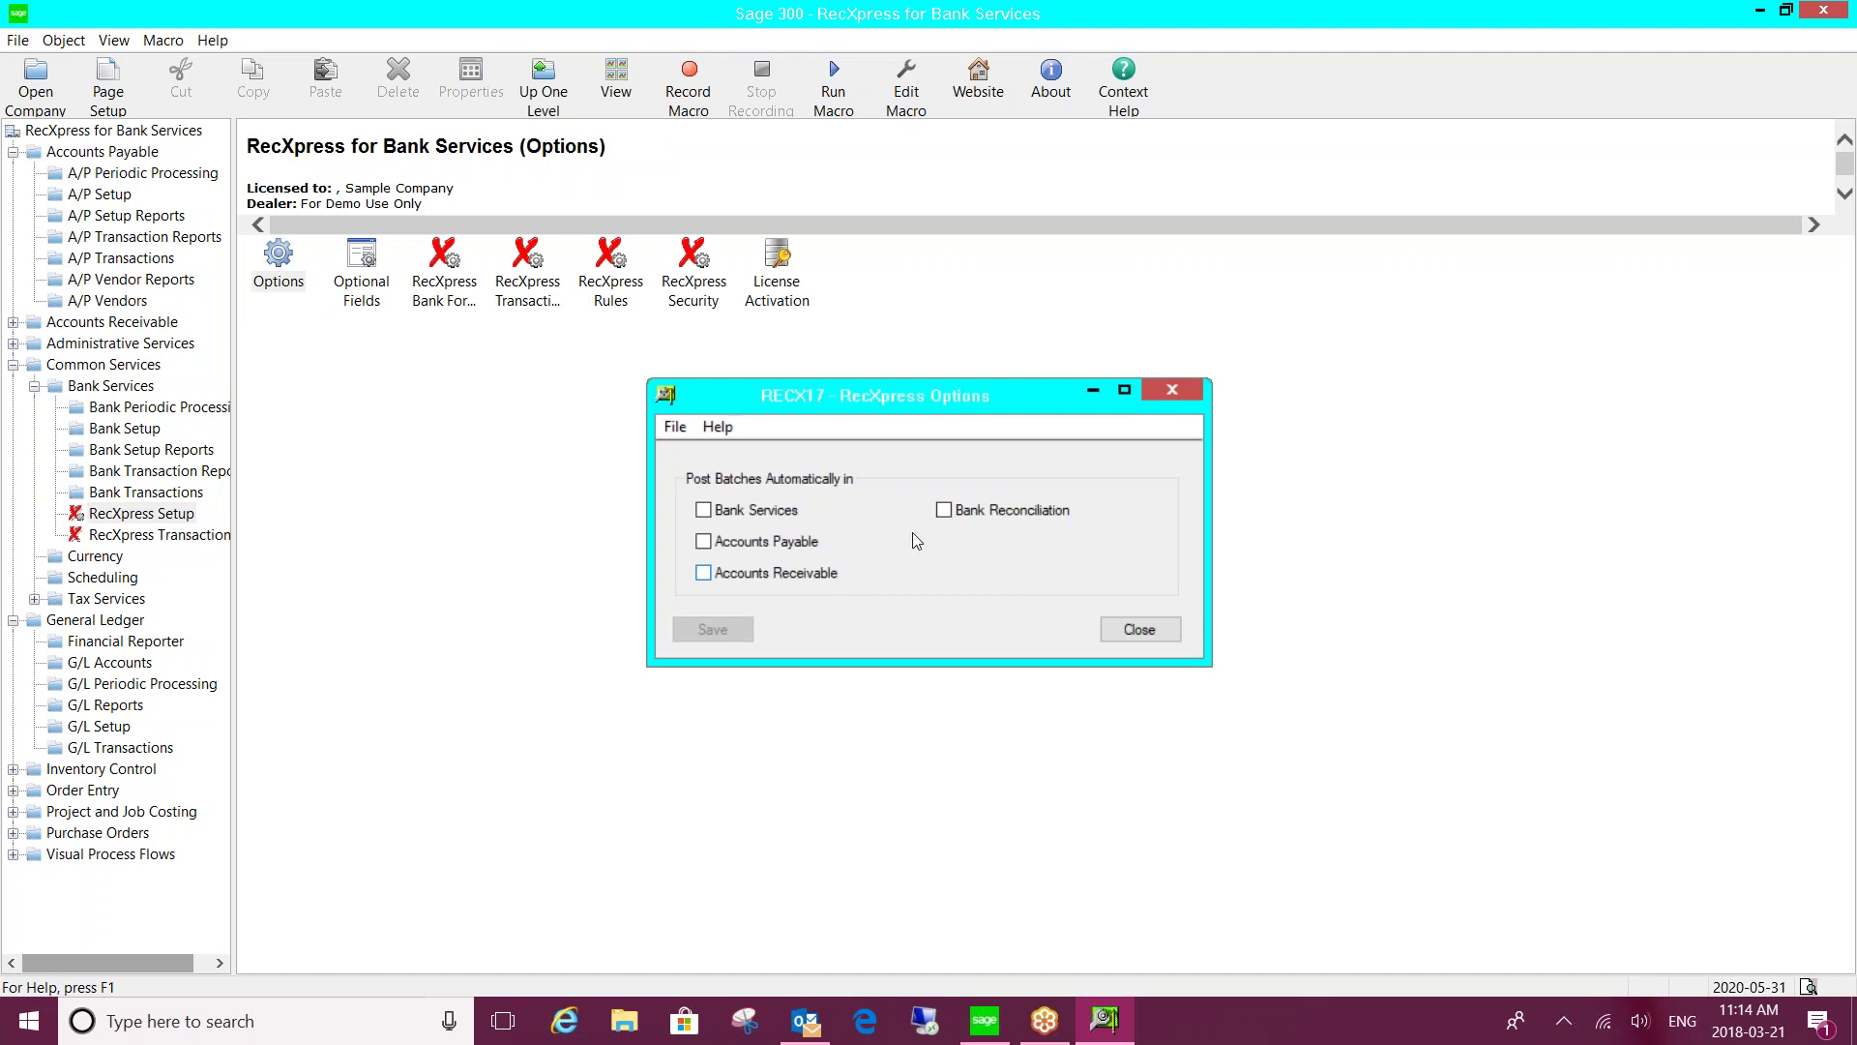
click(1167, 390)
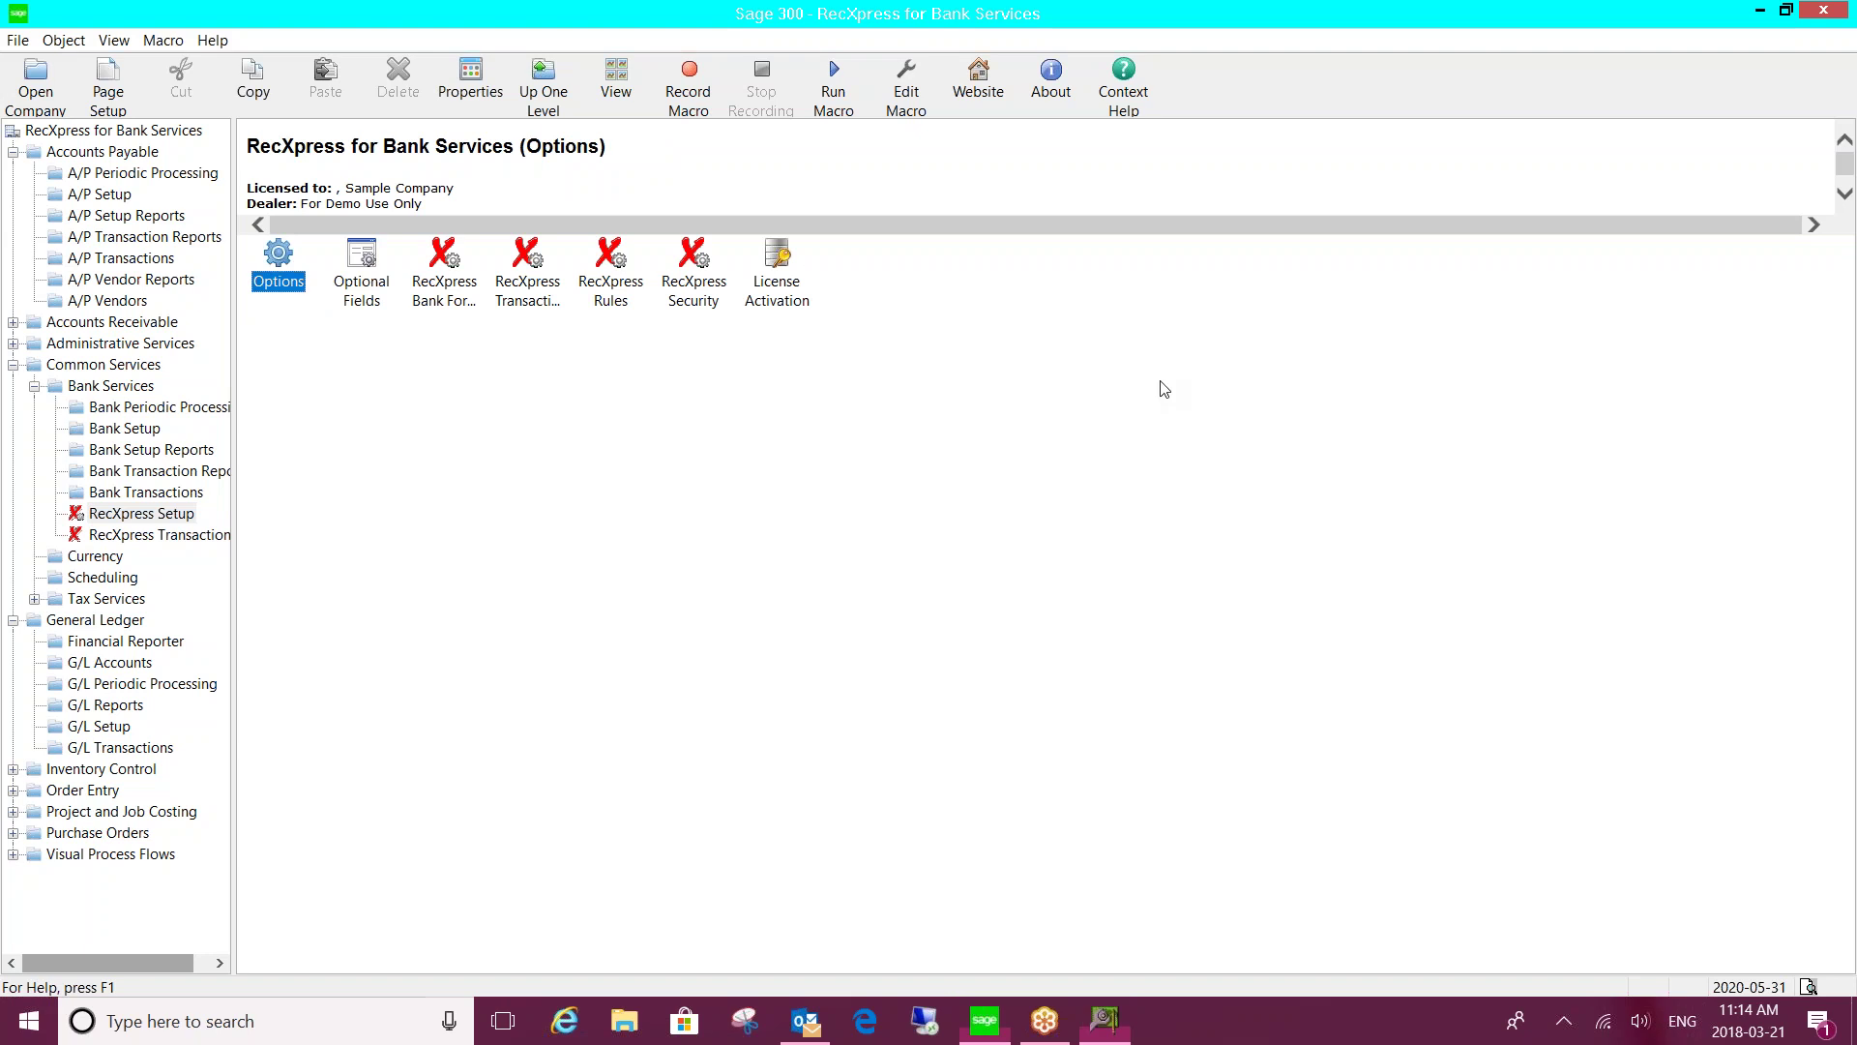
click(374, 302)
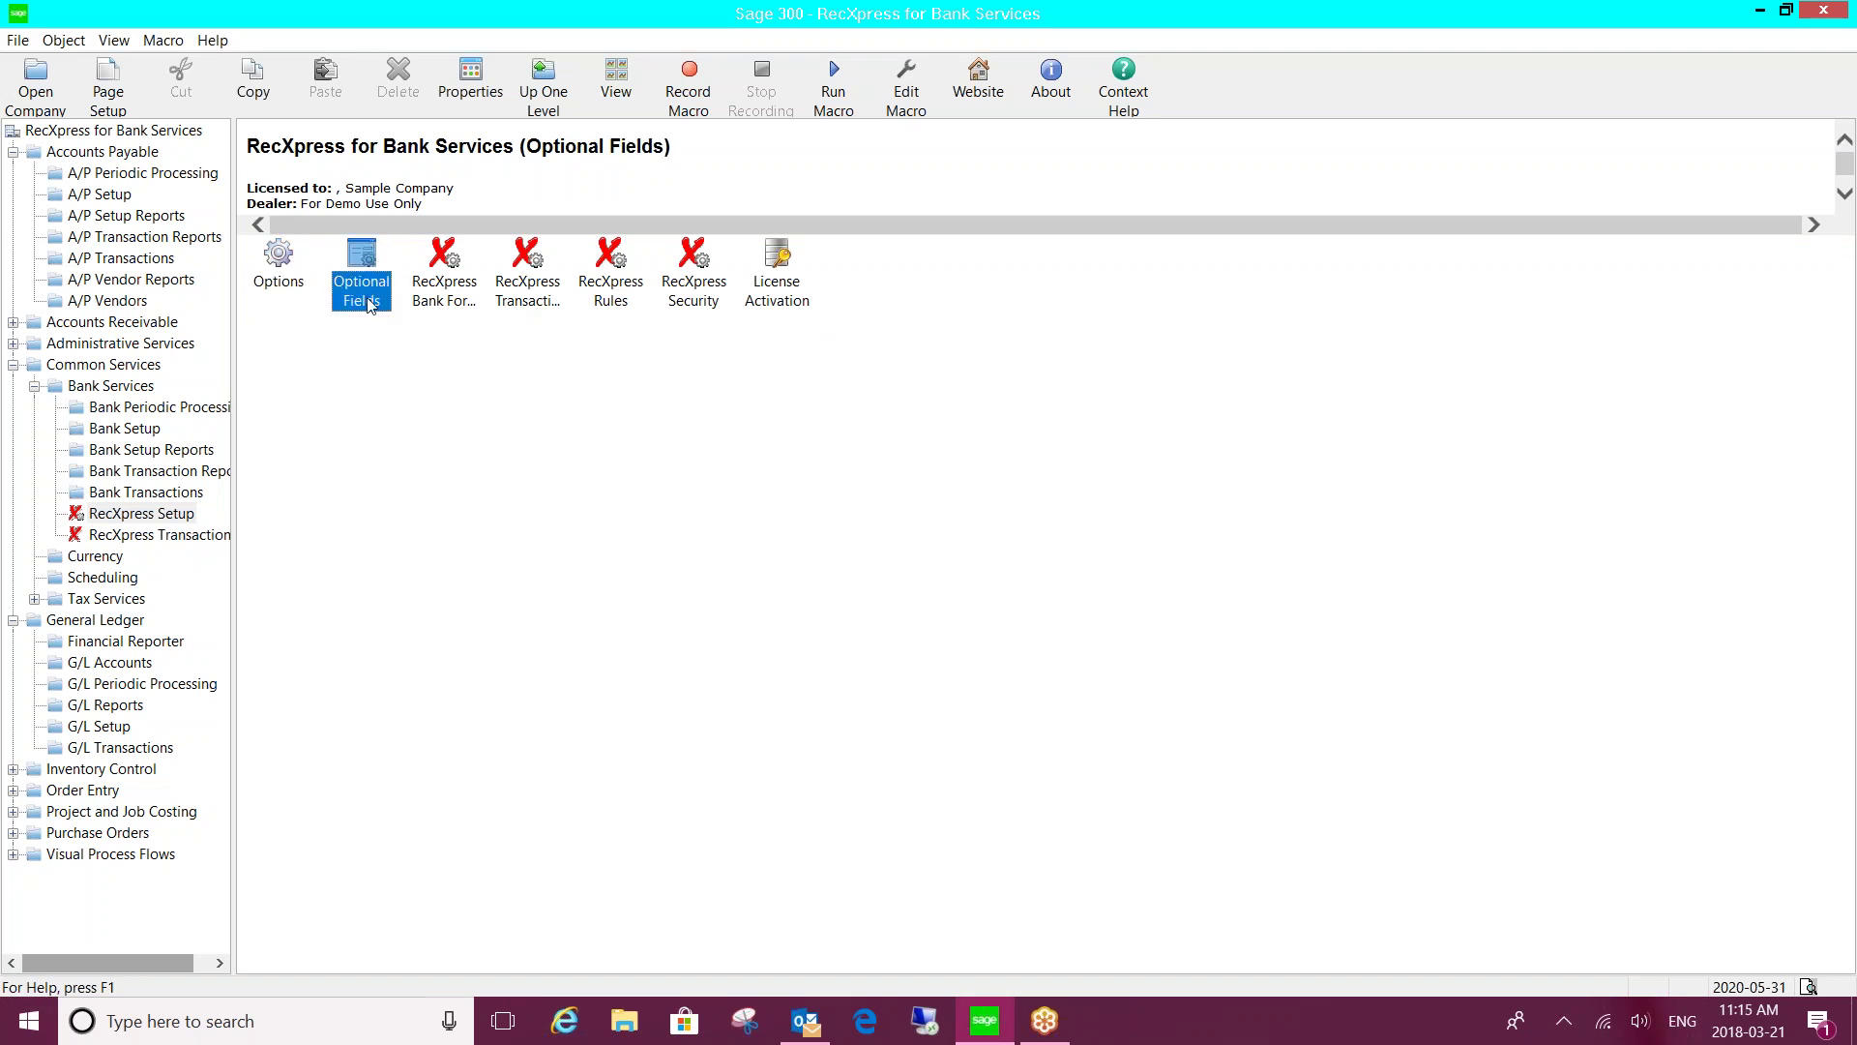
double_click(447, 286)
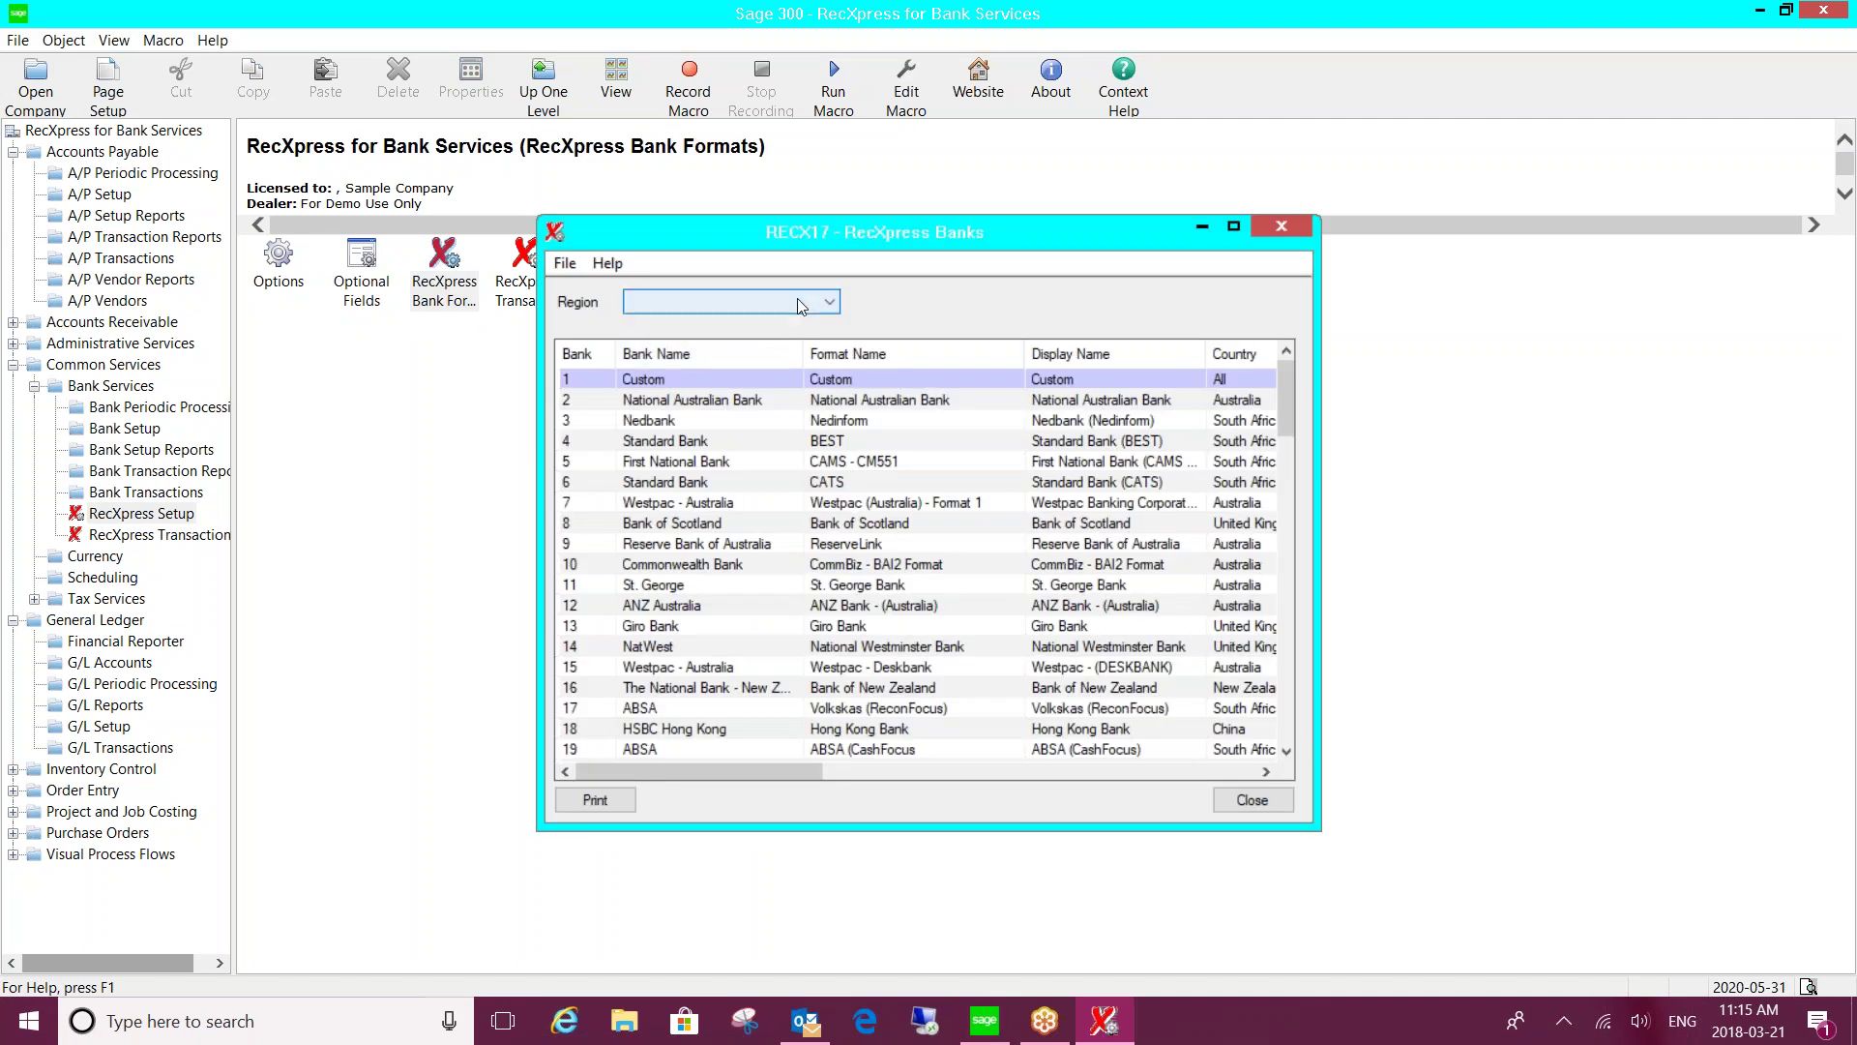
click(799, 303)
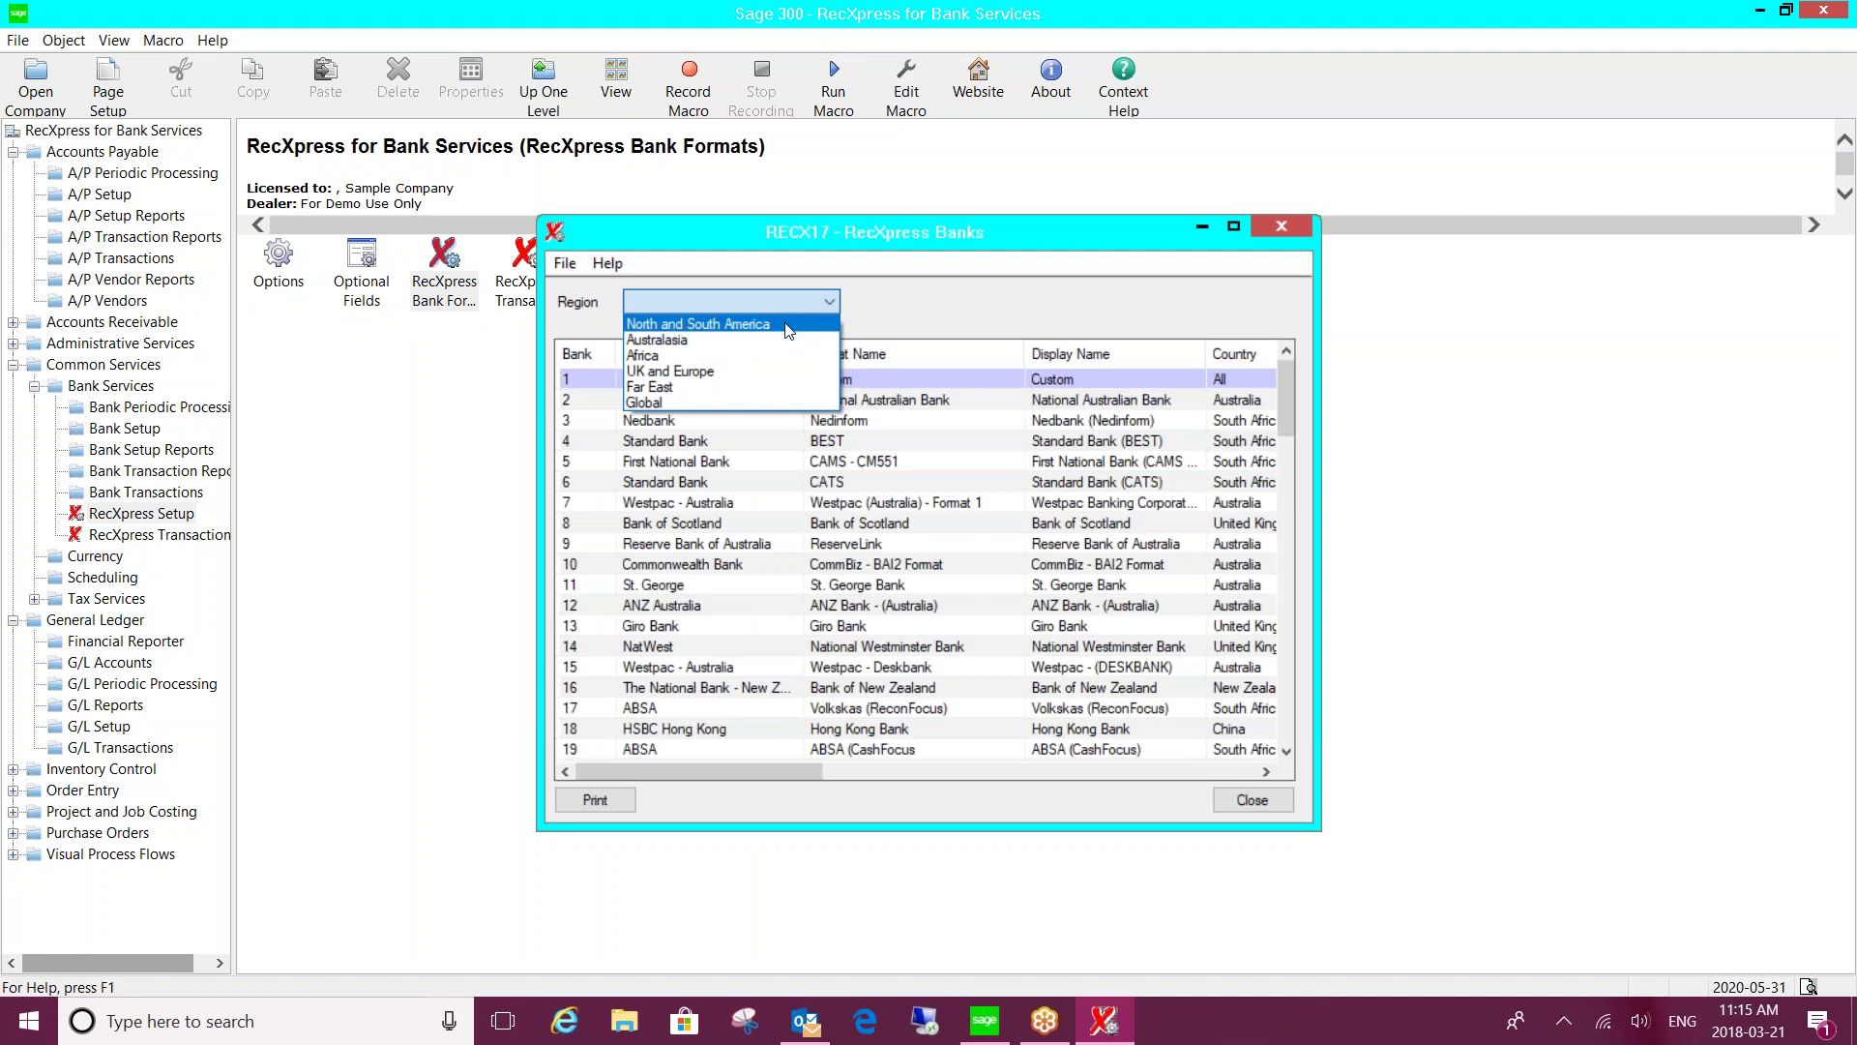
click(787, 325)
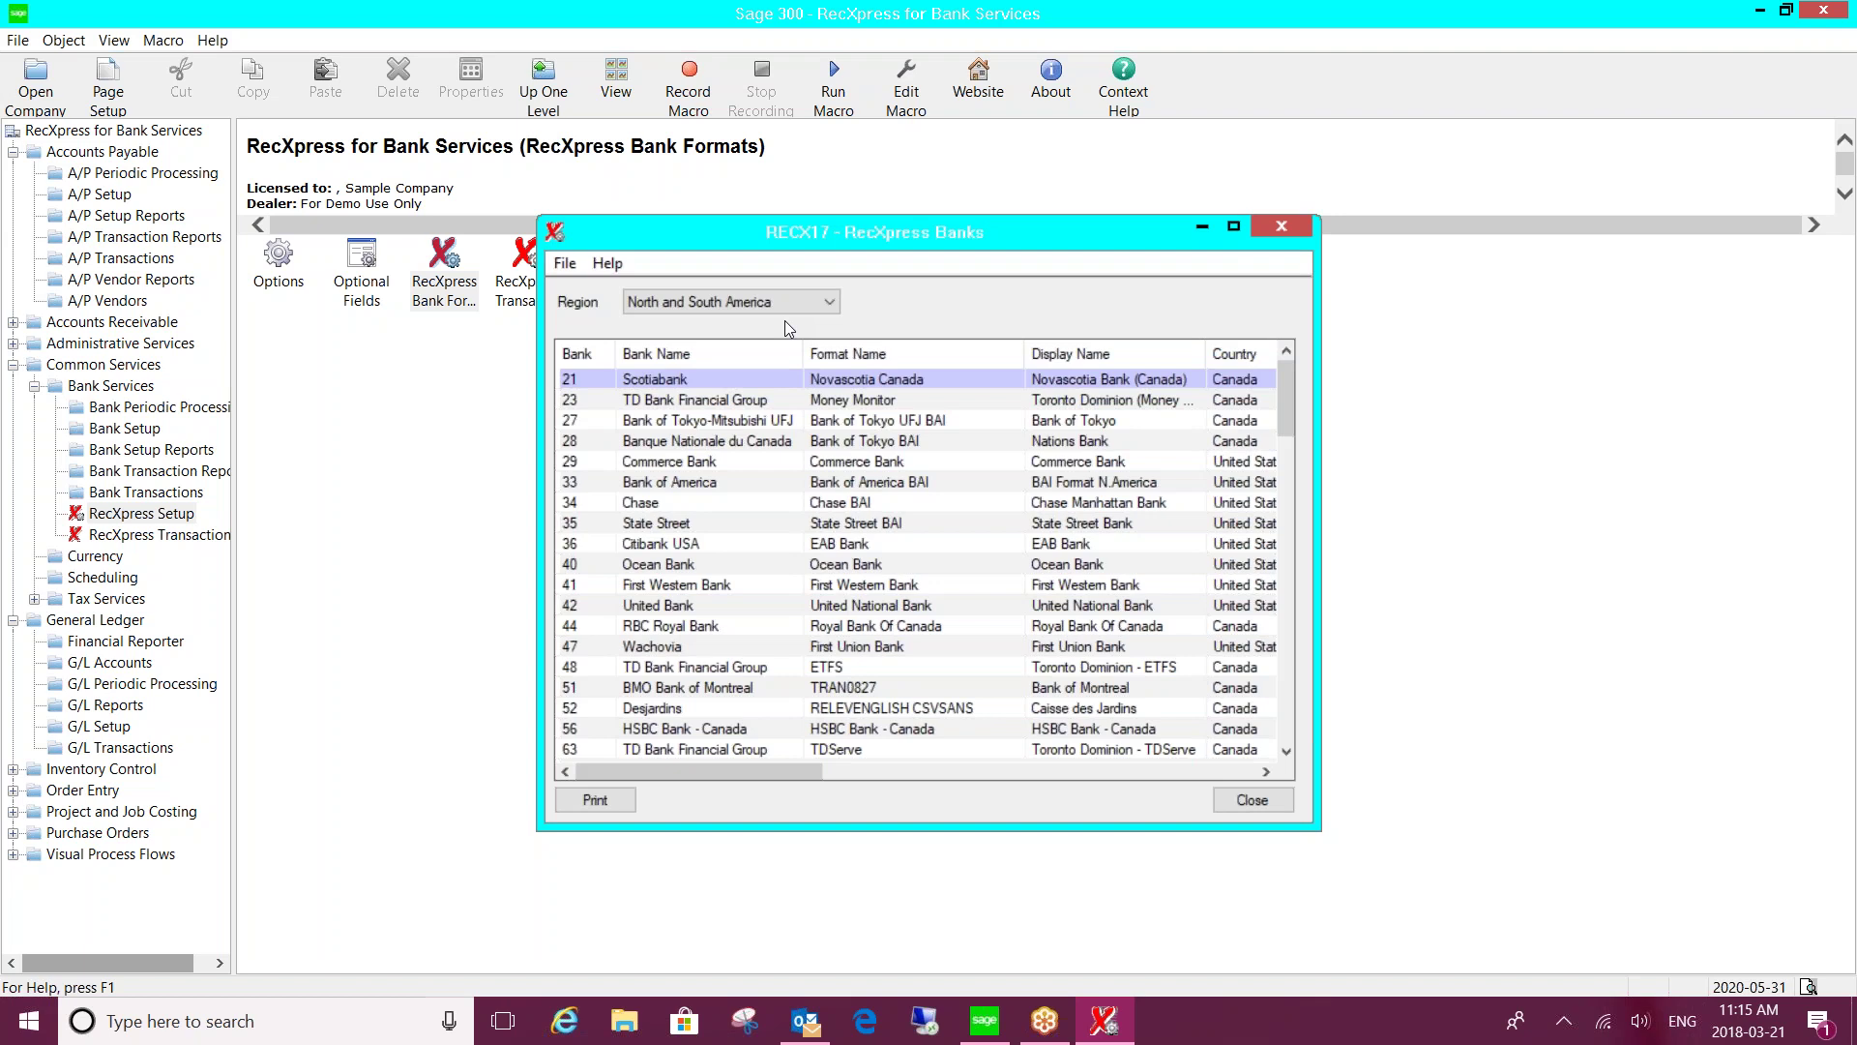
click(638, 400)
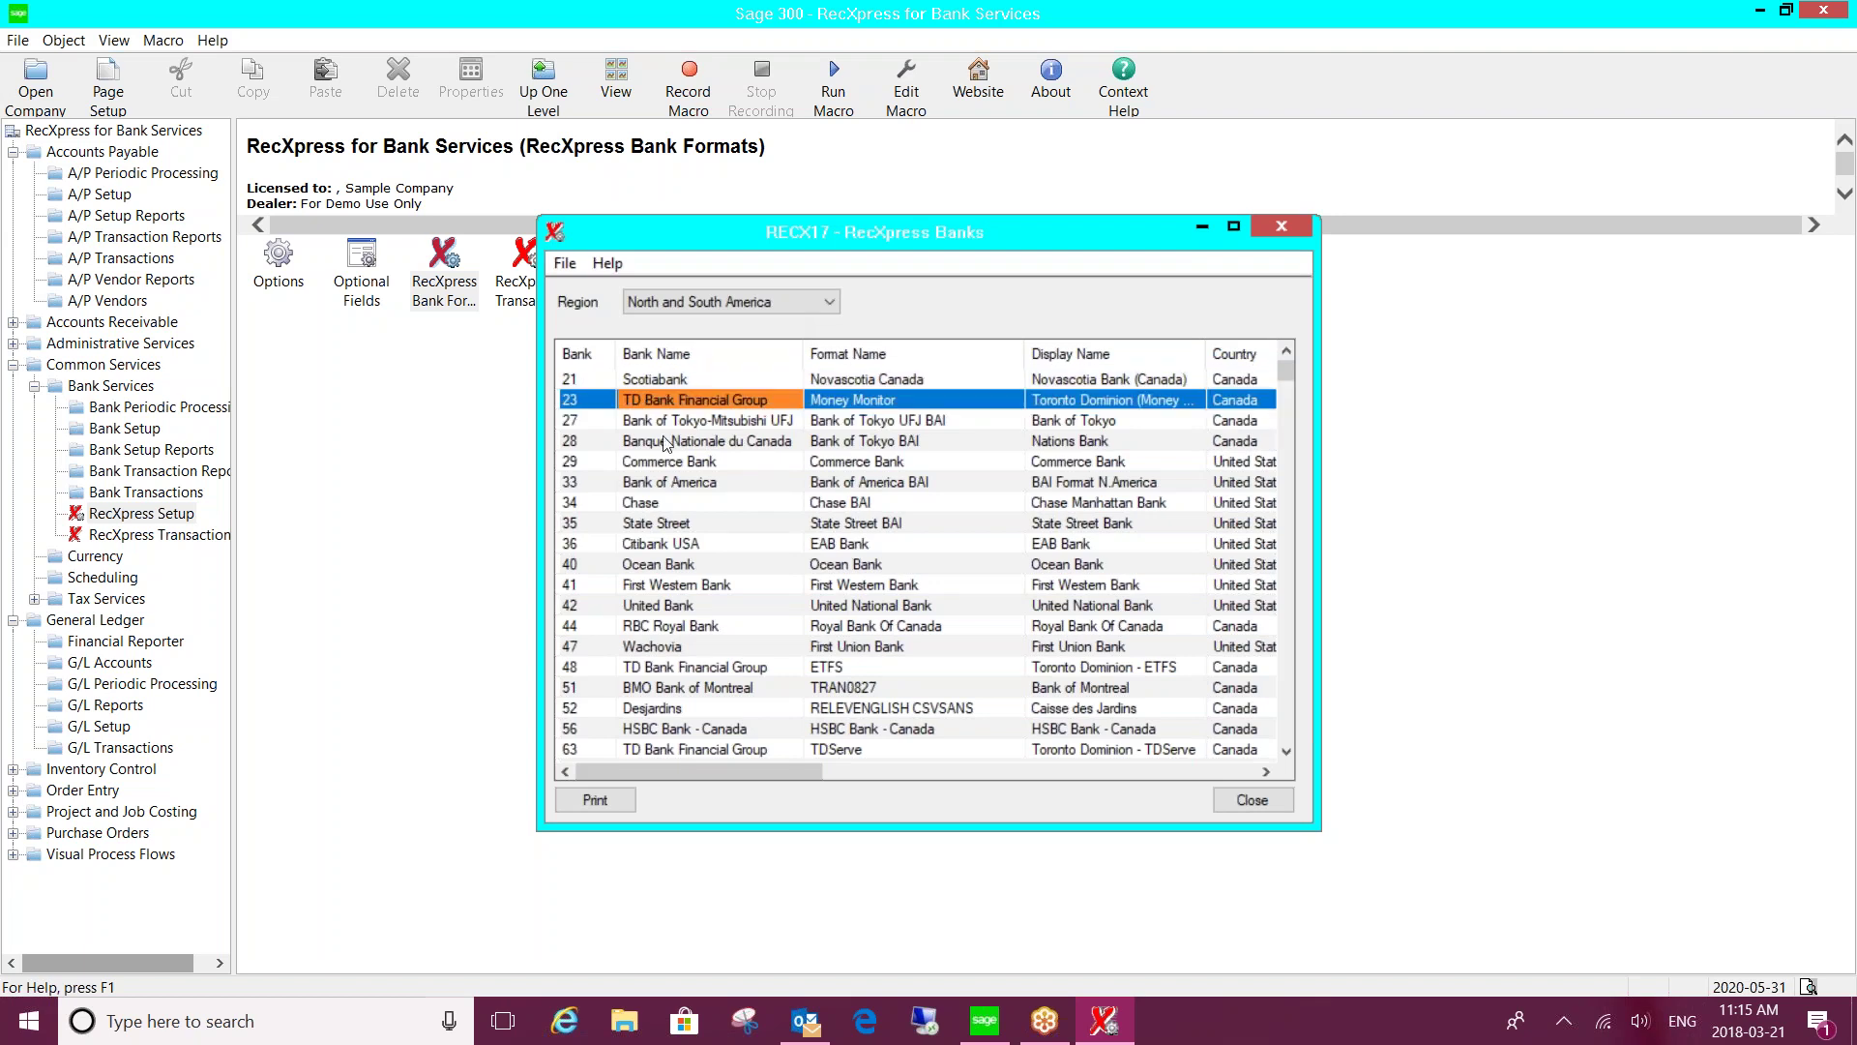
click(661, 670)
click(664, 750)
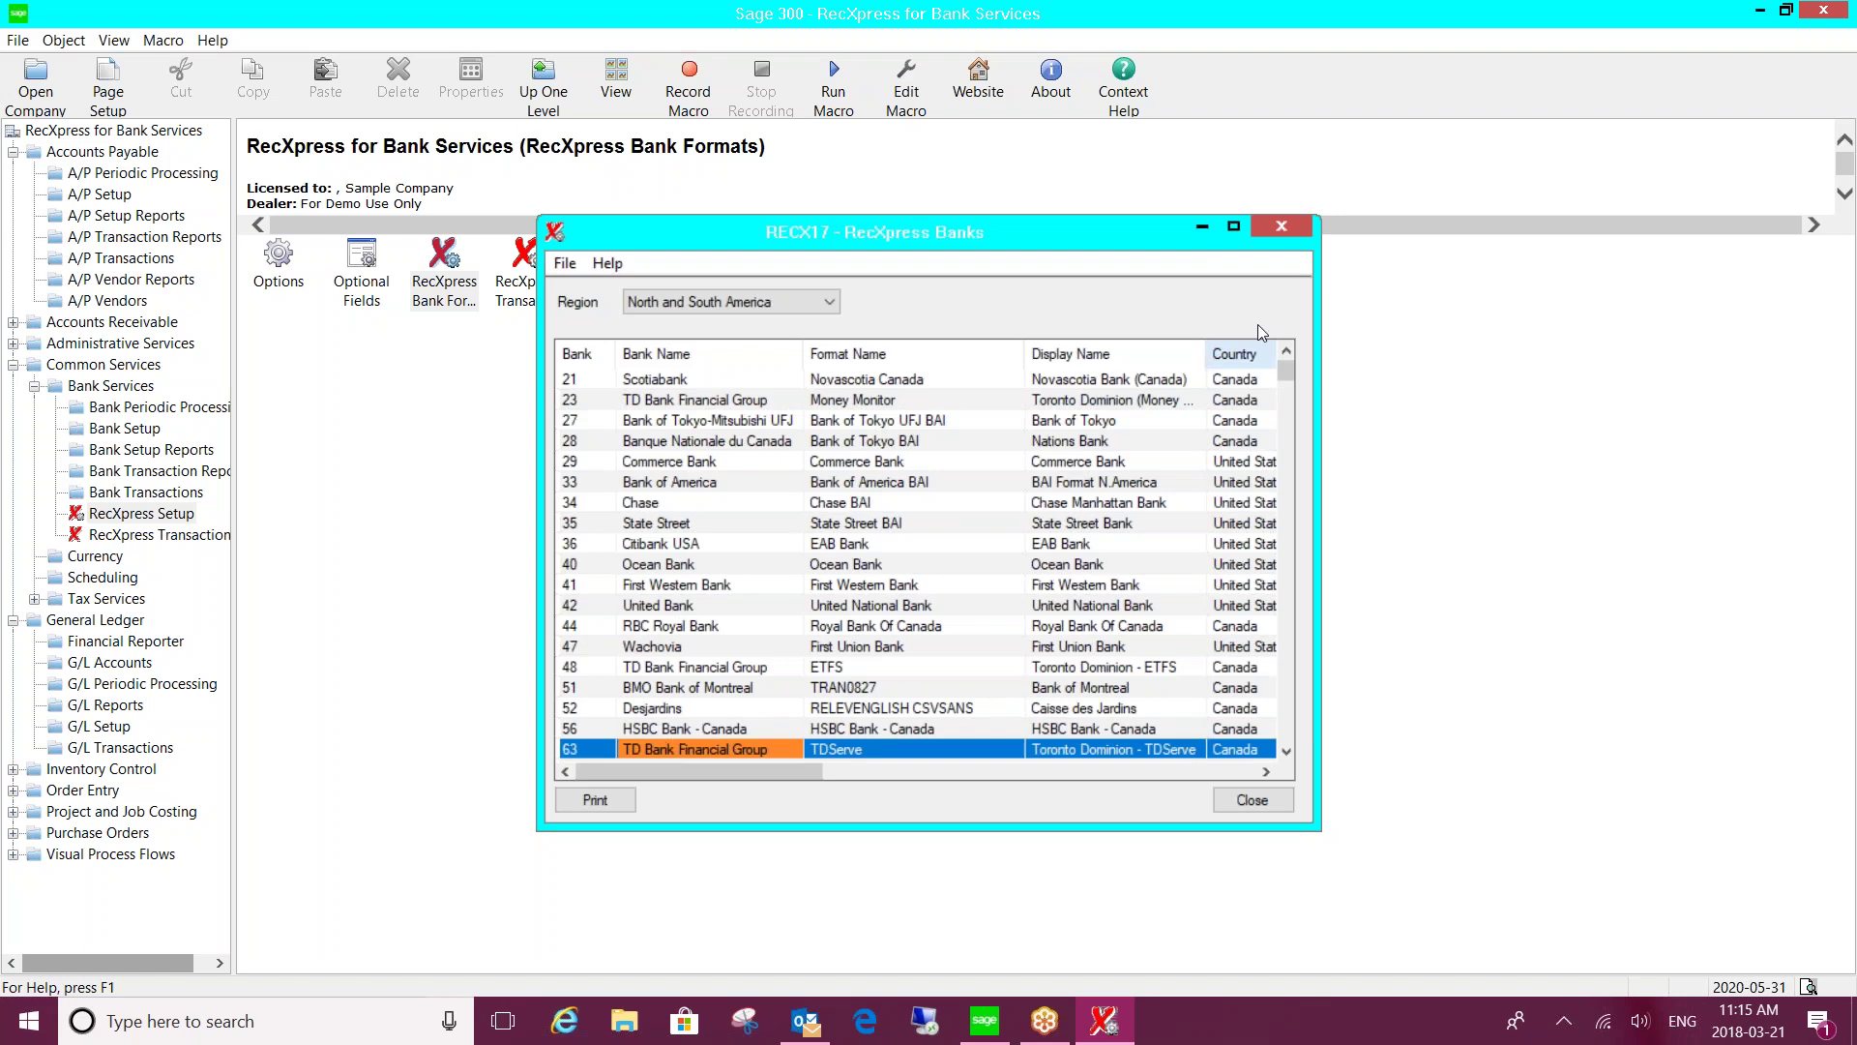
click(1291, 227)
click(528, 302)
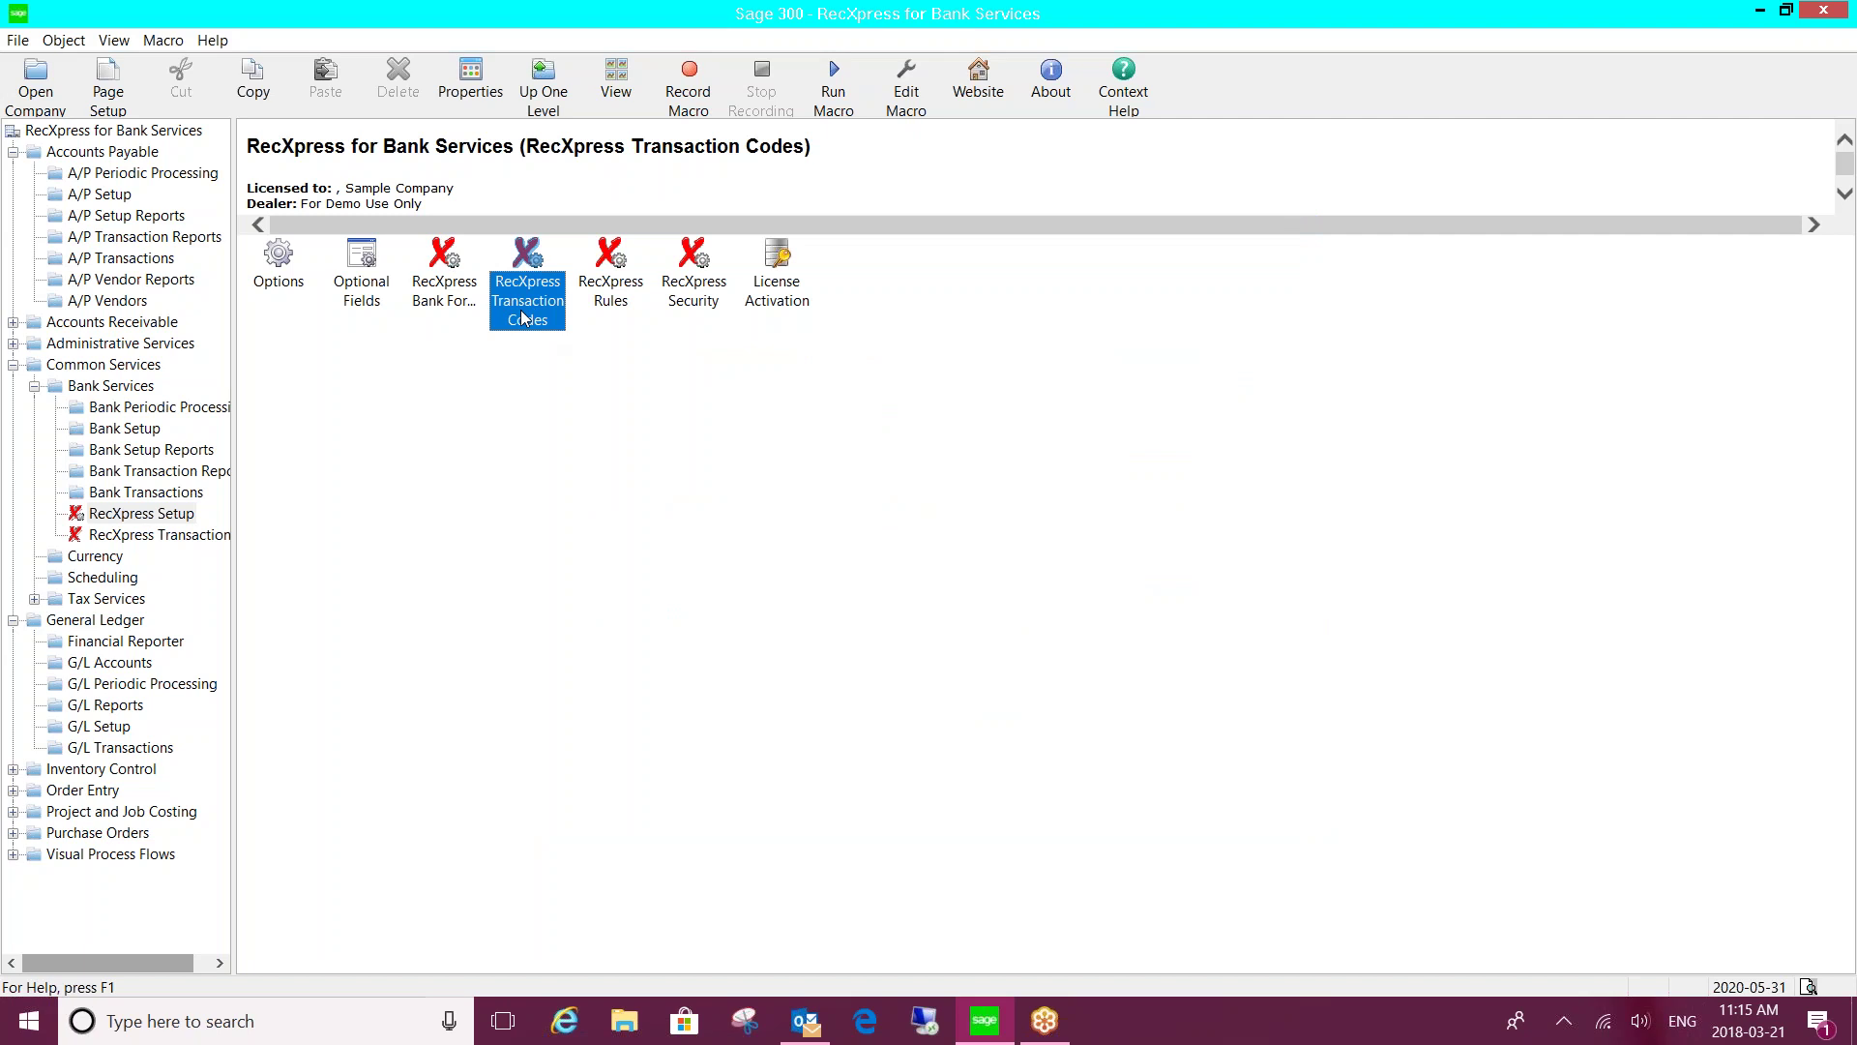
double_click(530, 302)
click(751, 306)
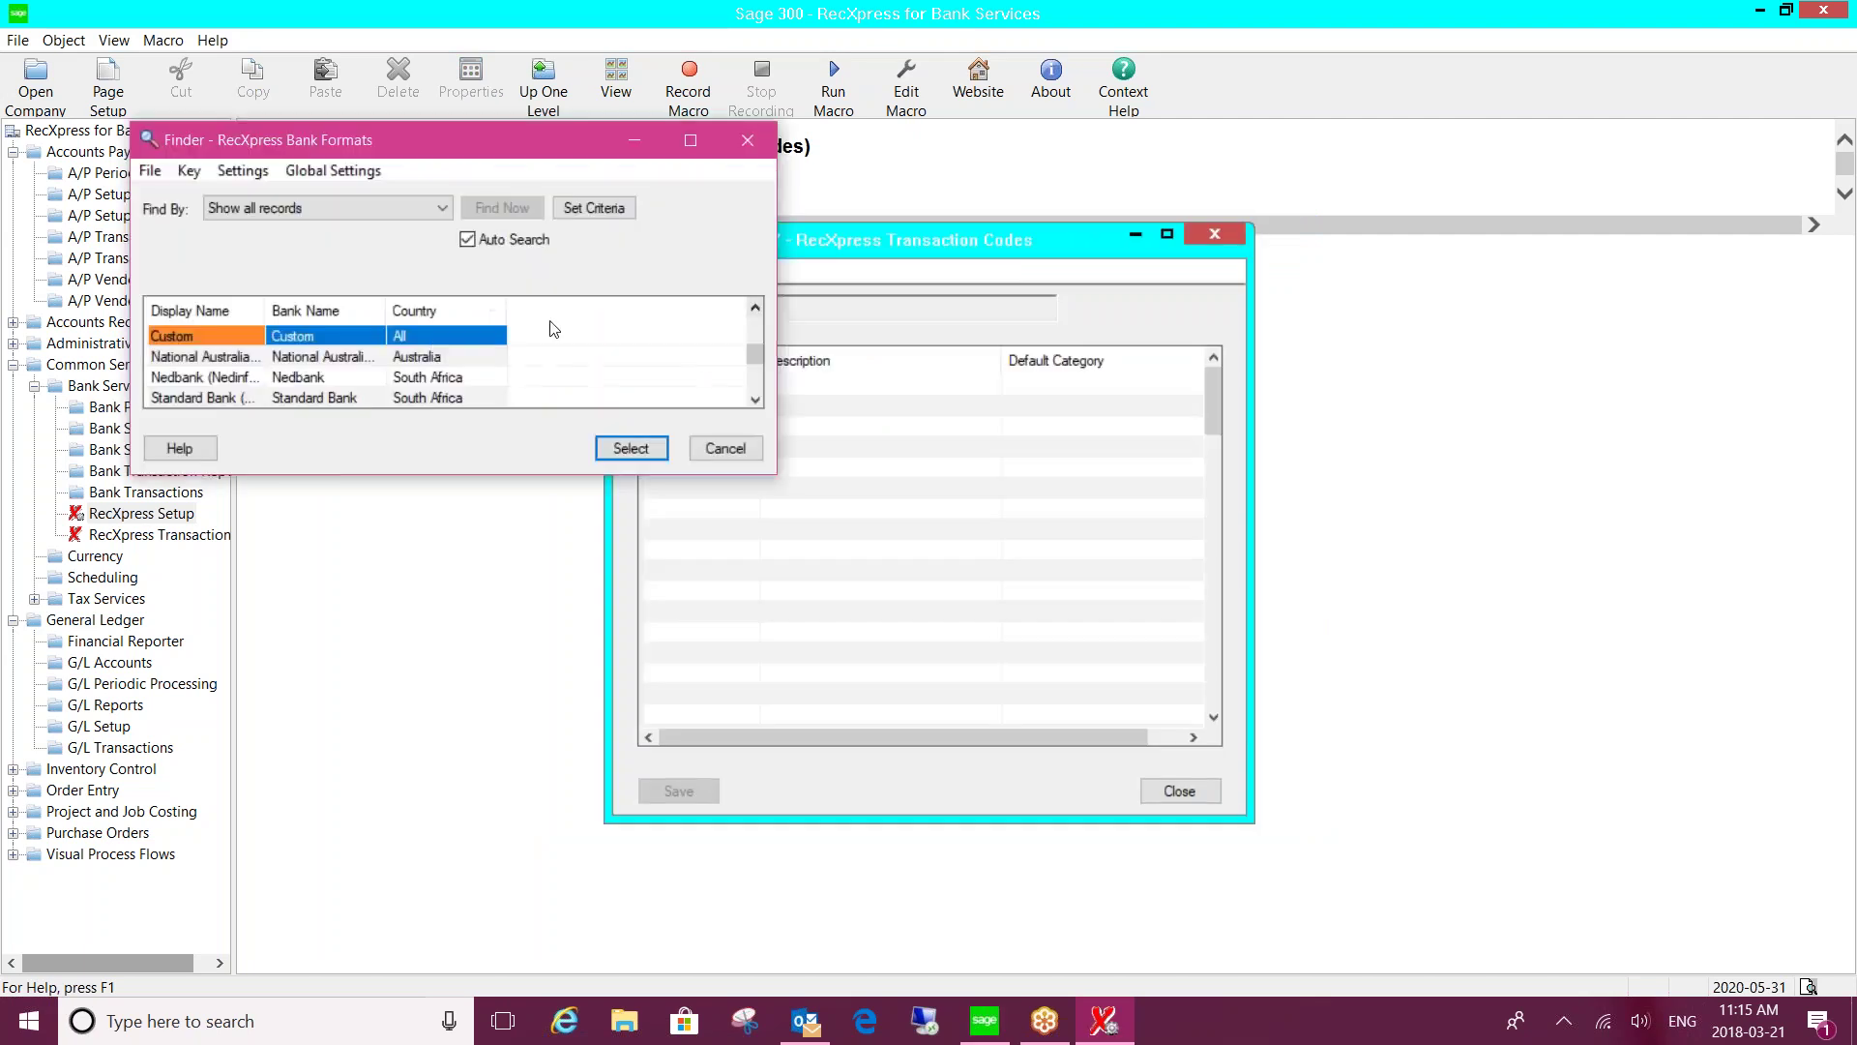
double_click(414, 340)
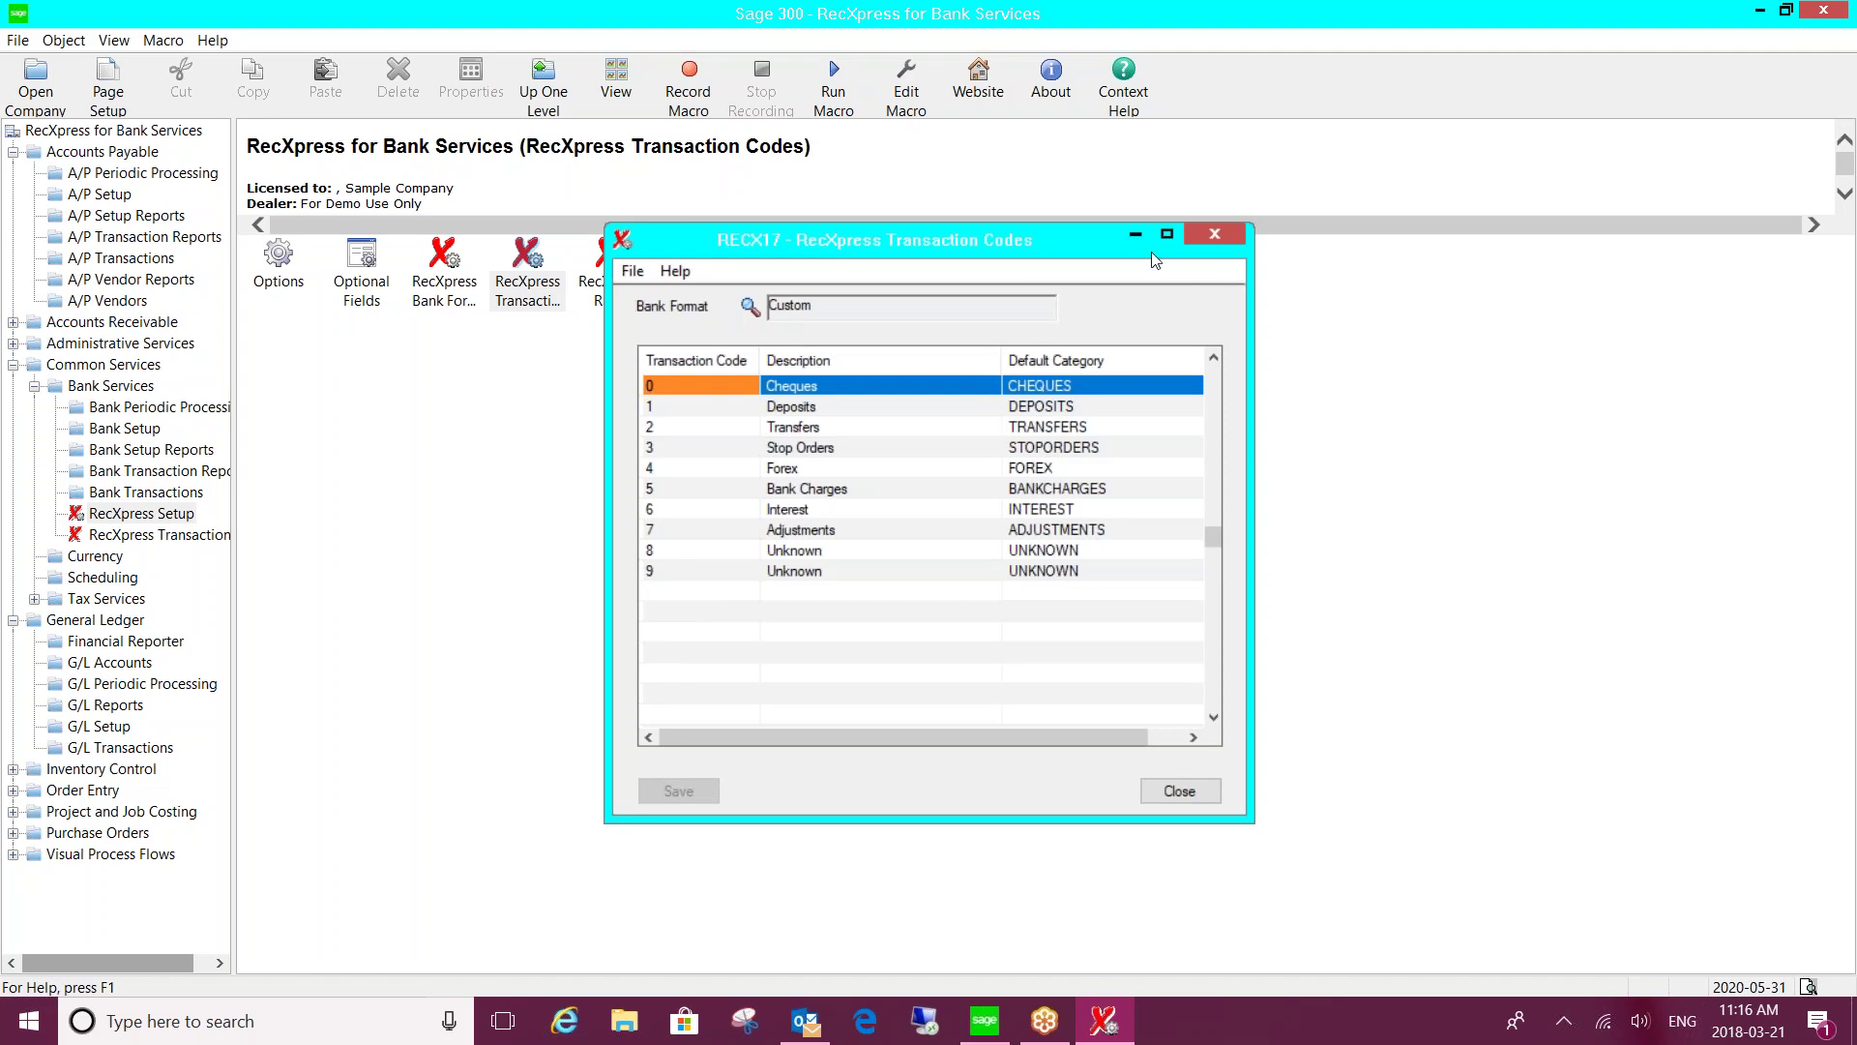
click(1224, 234)
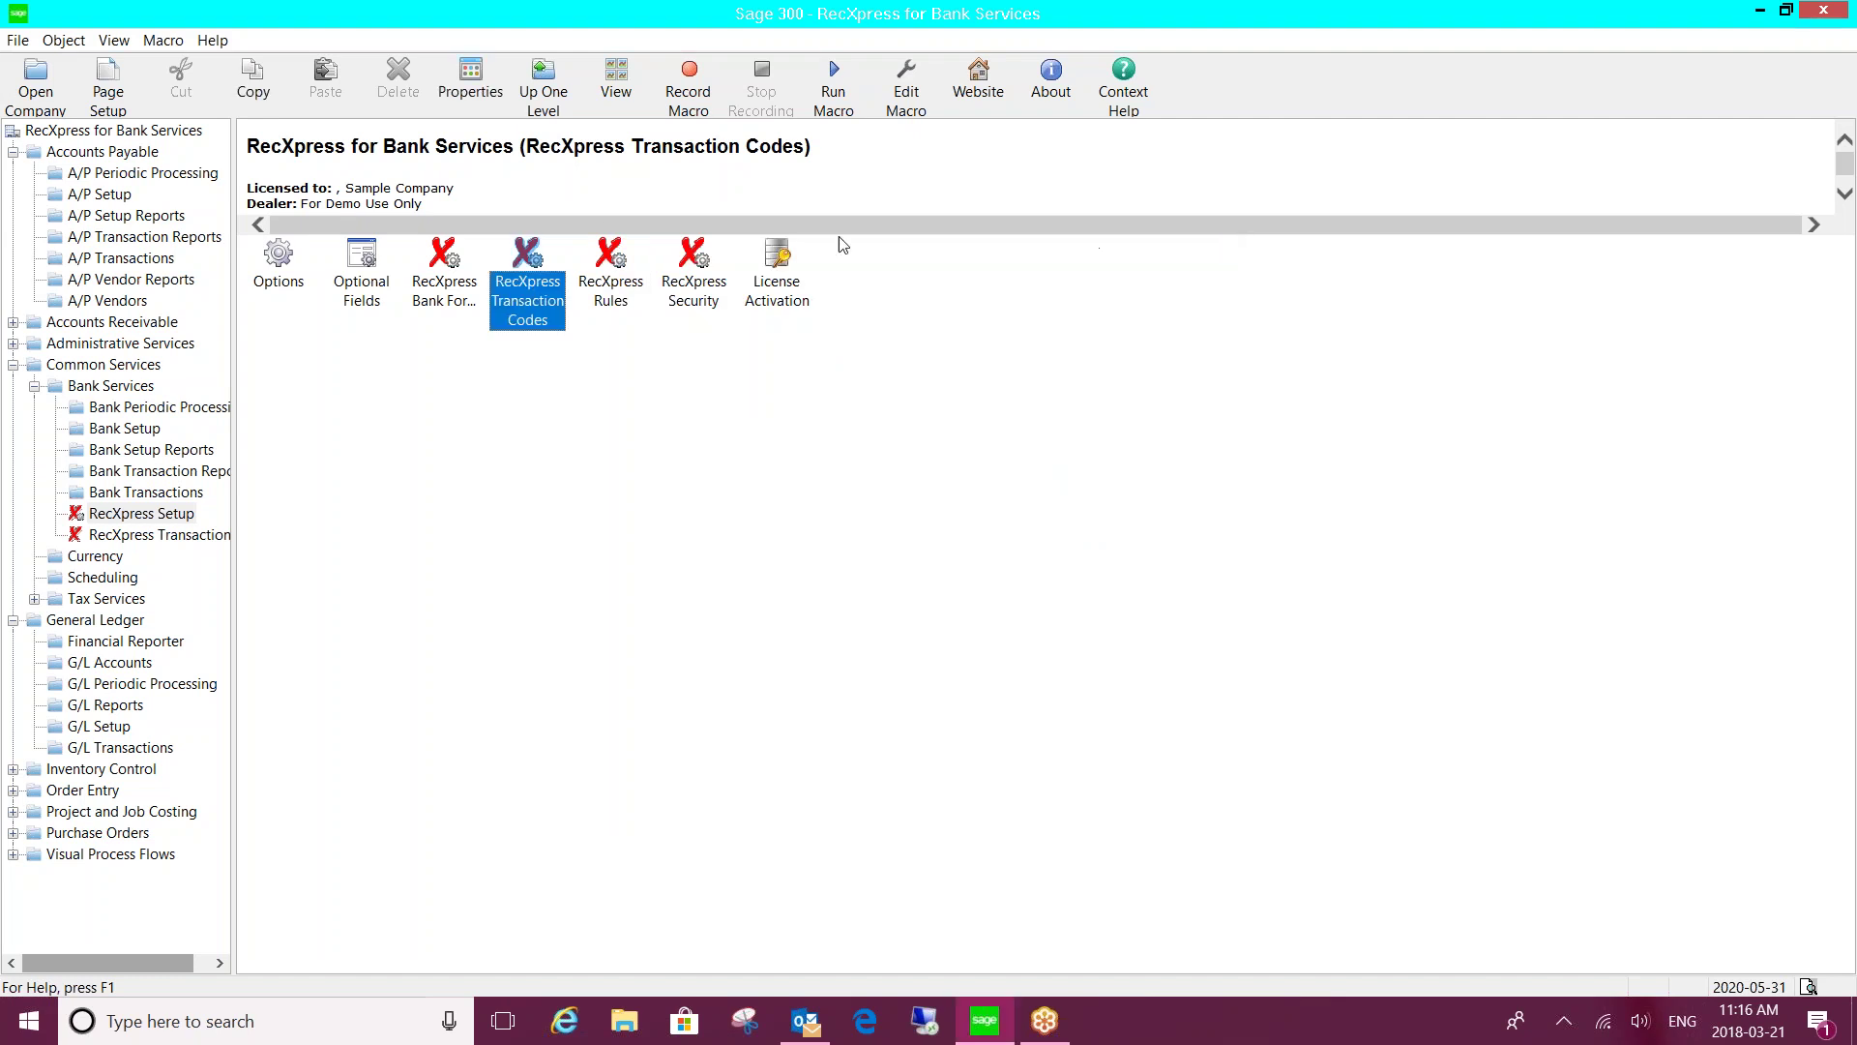
double_click(689, 264)
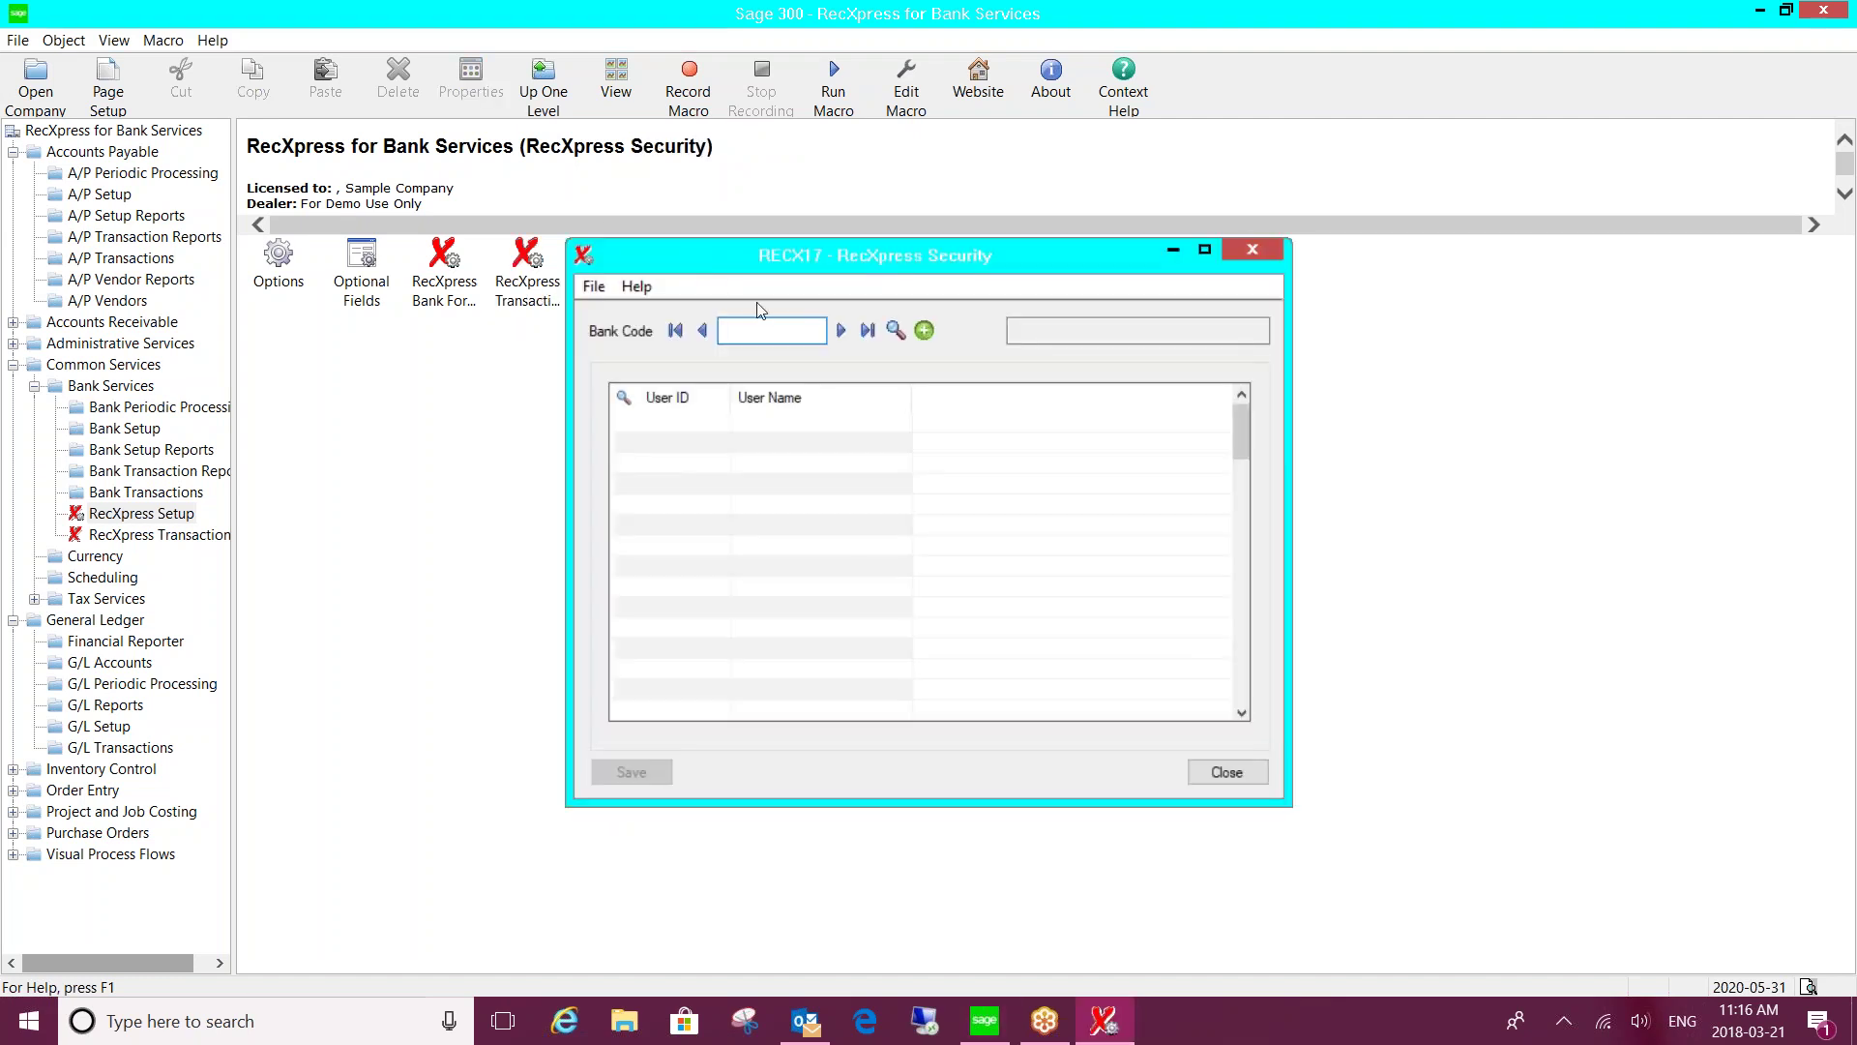
click(841, 330)
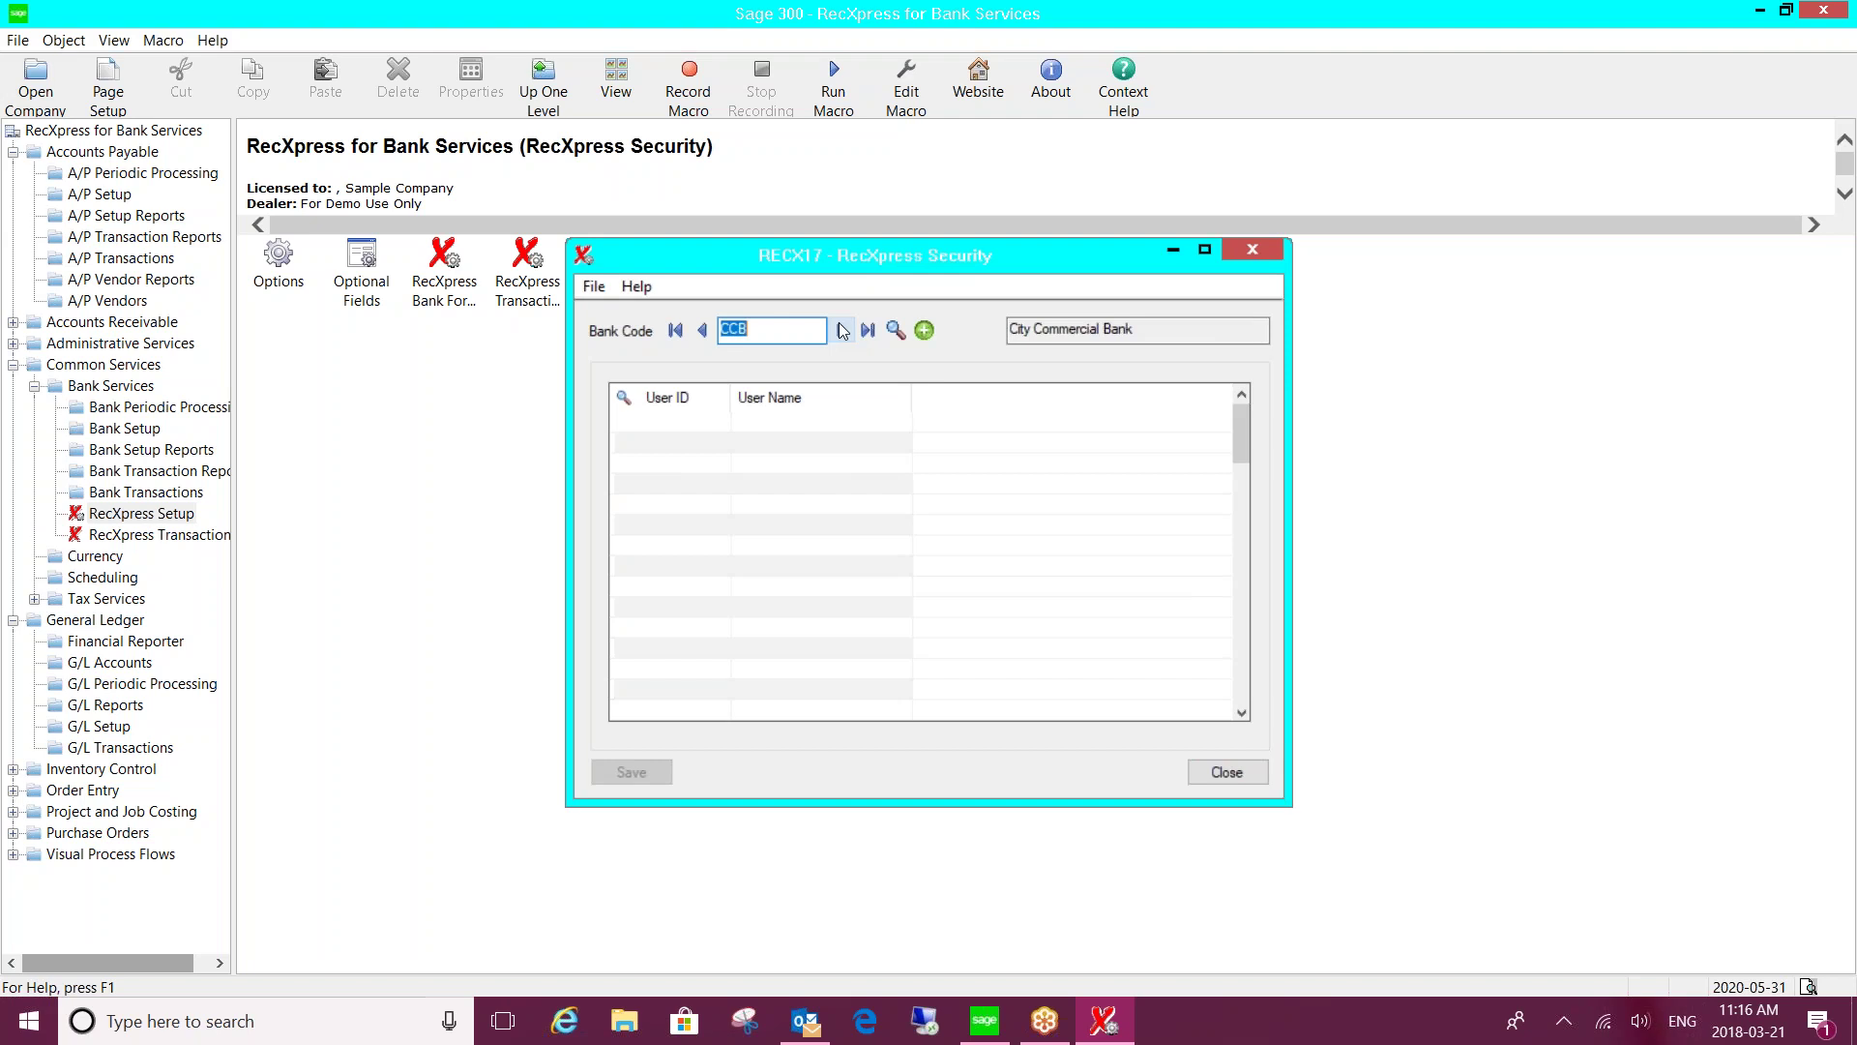
click(1229, 773)
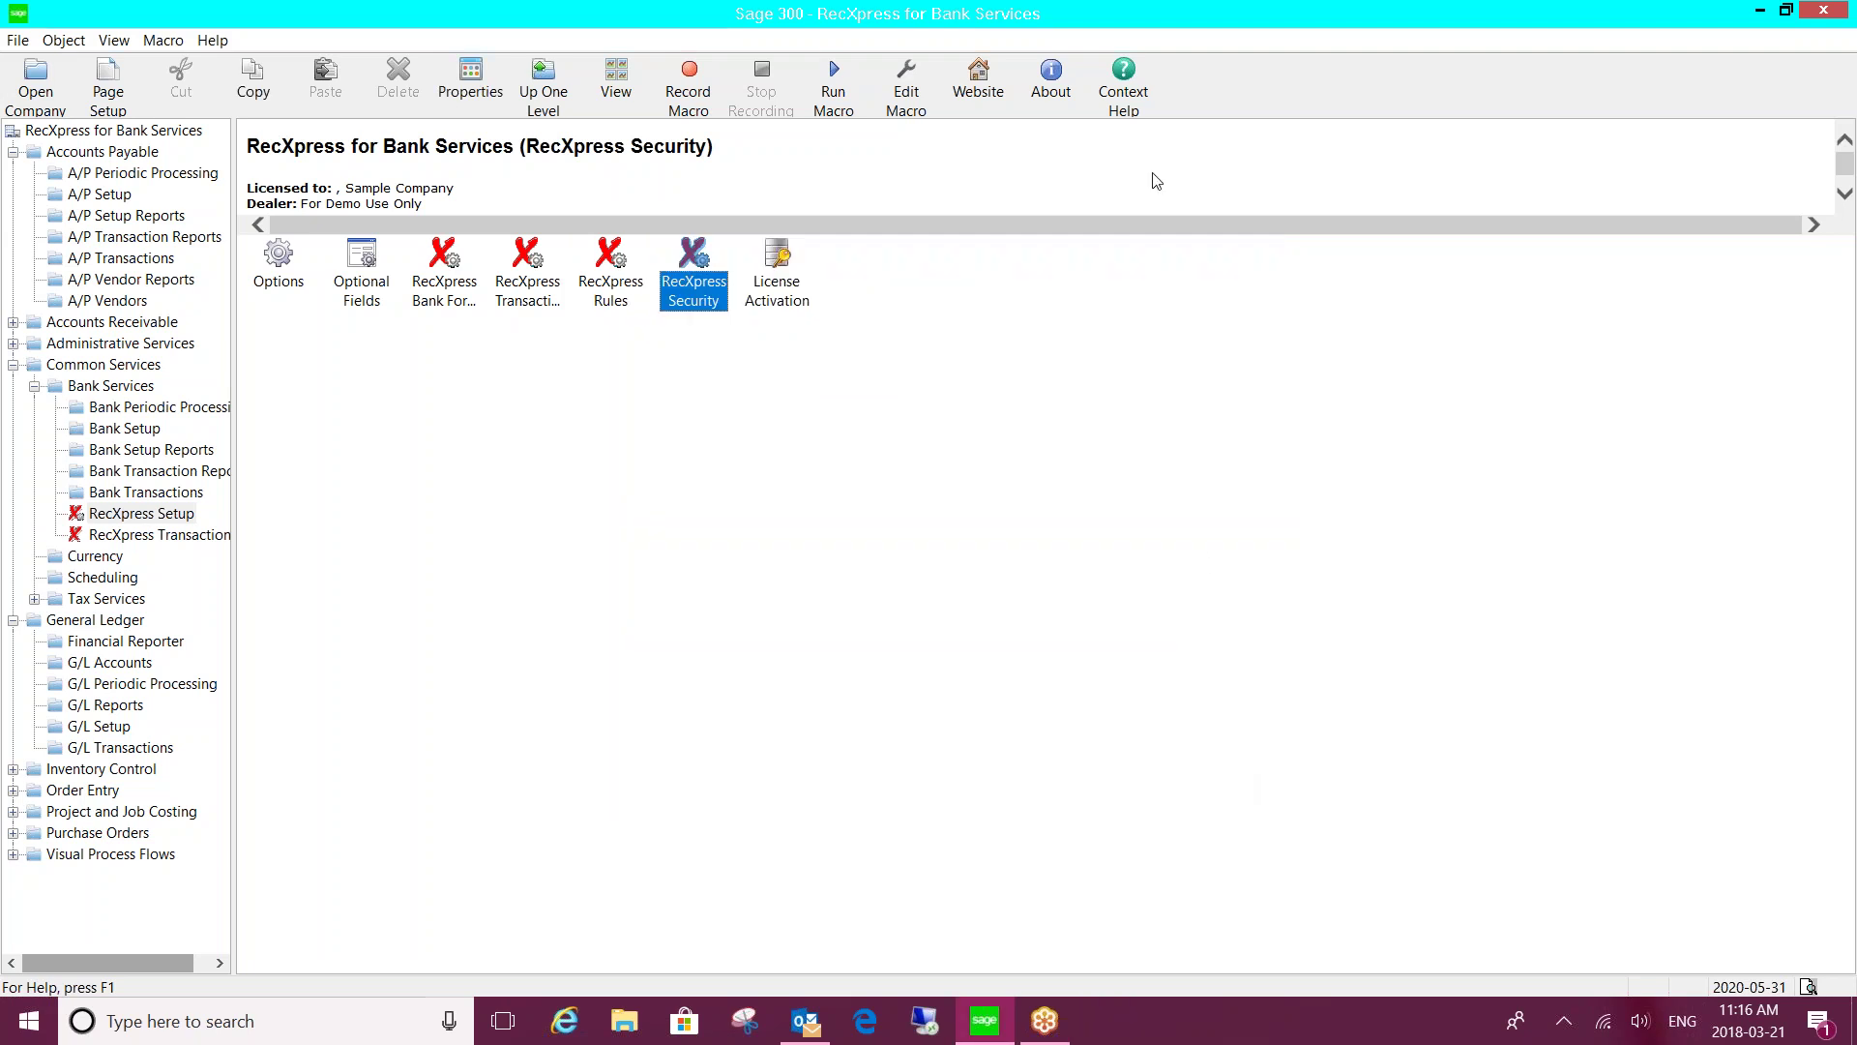
click(1110, 22)
click(1548, 766)
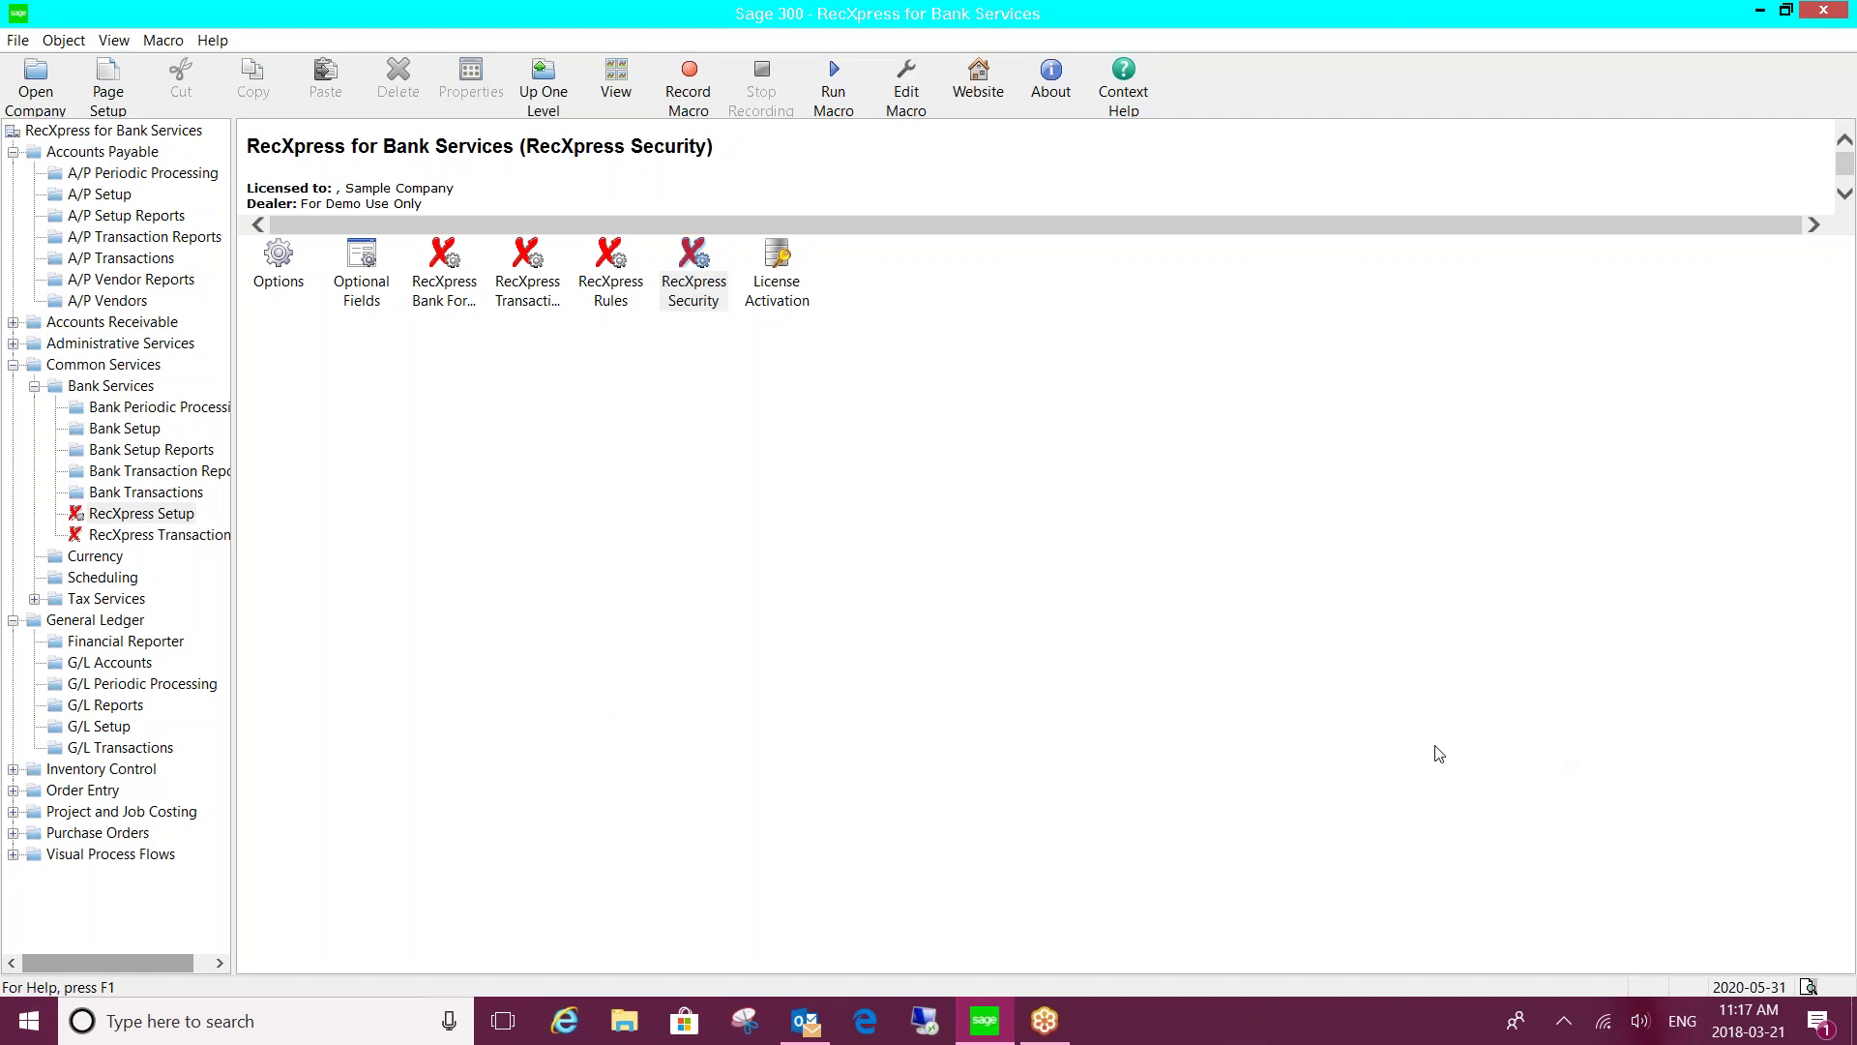